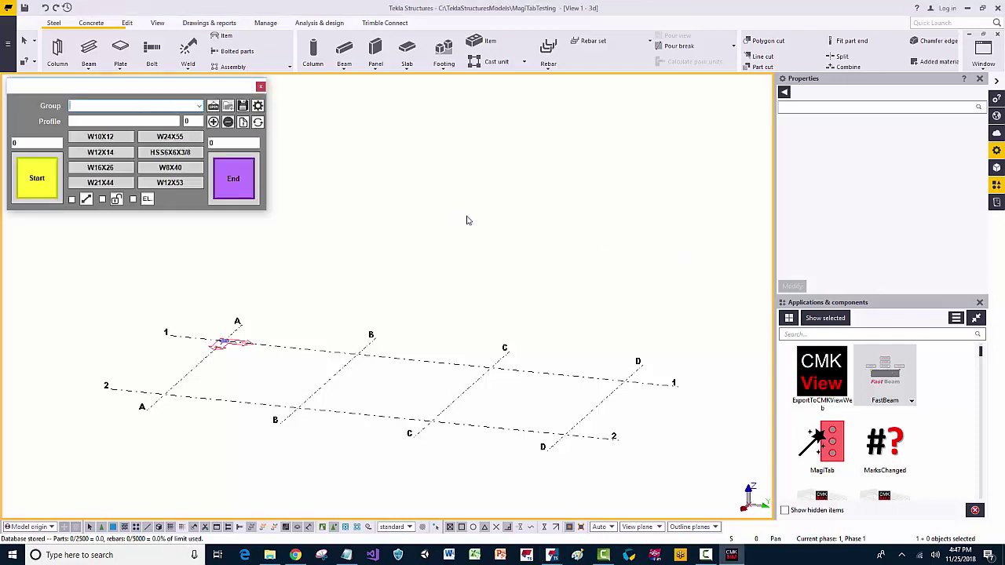
- Collapse the side pane and set the start elevation to -2'-0" and the end elevation to 20'-0"
left_click(993, 88)
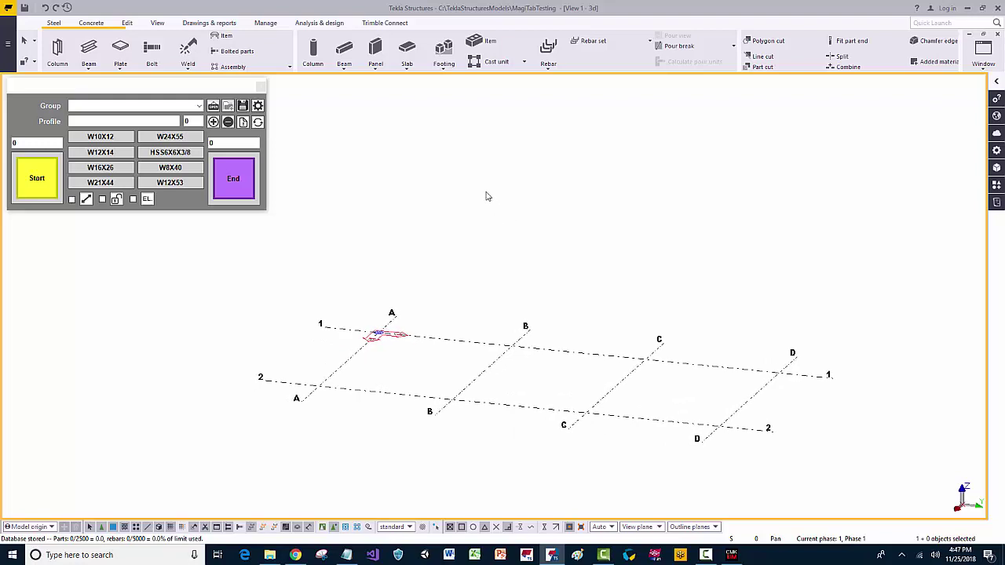
middle_click_drag(484, 195, 484, 200)
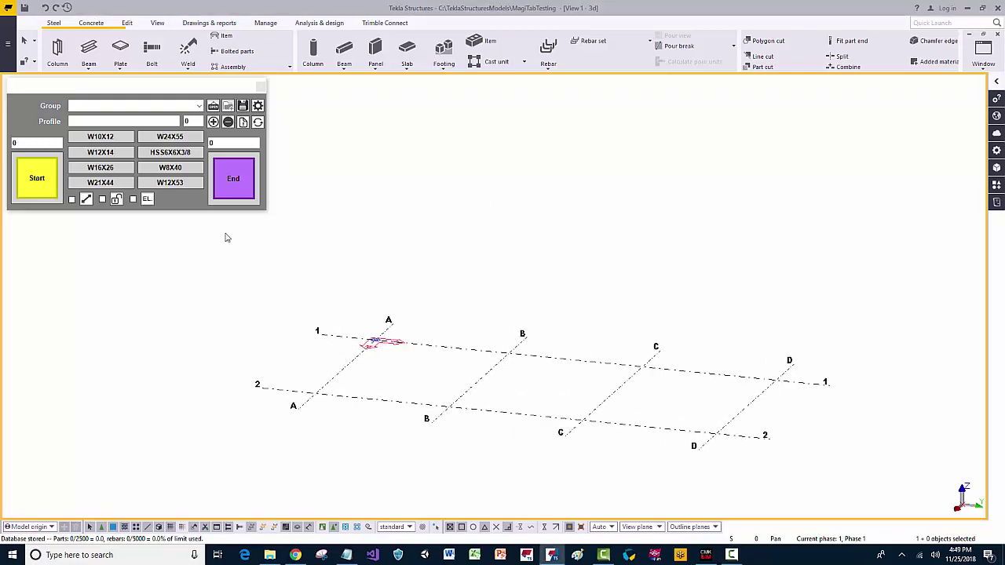
left_click(80, 82)
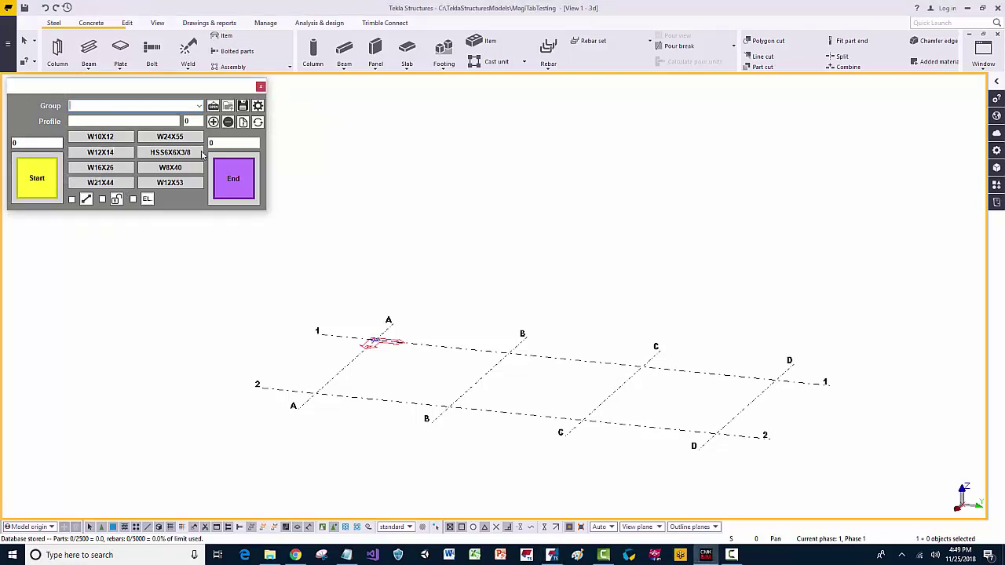
left_click_drag(33, 144, 2, 144)
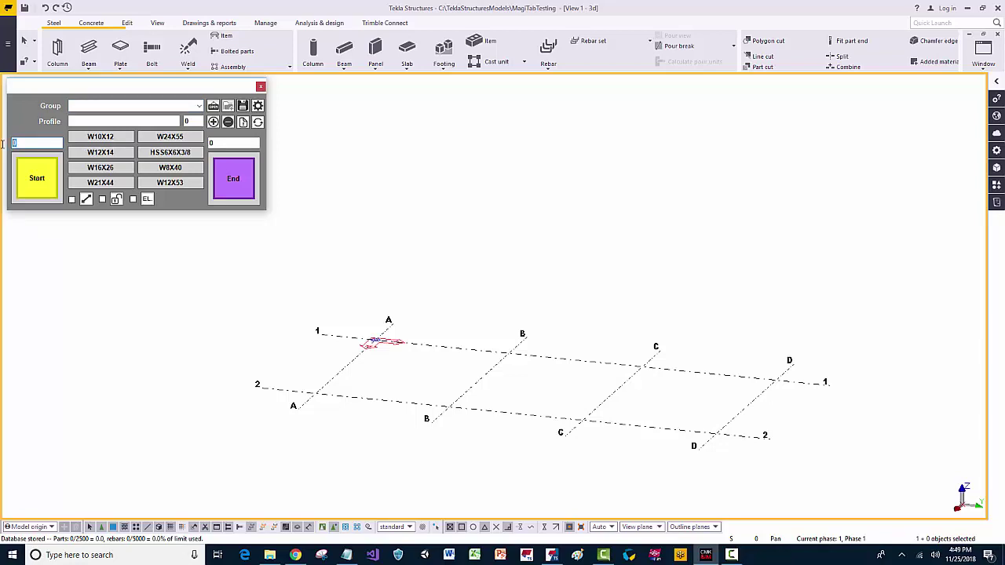
type("-2'")
double_click(235, 142)
type("0'")
left_click_drag(218, 142, 197, 142)
type("20'")
left_click(34, 142)
- Clear the existing profile presets and add W8X40 and W12X53 as new ones
left_click(228, 108)
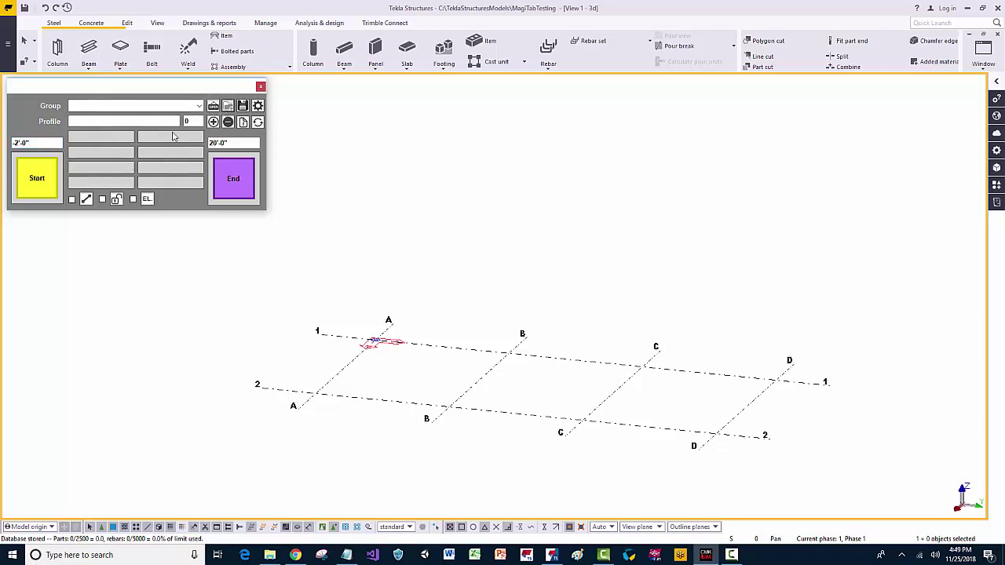
left_click(84, 123)
type("W8X40")
left_click(212, 122)
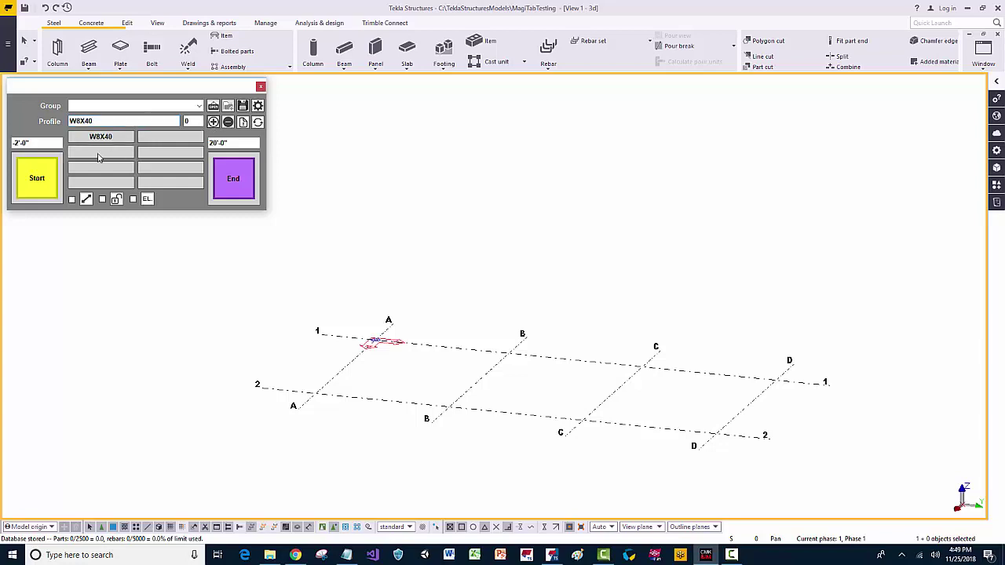
type("W12X53")
left_click(213, 122)
- Add HSS6X6X3/8 and W14X74 to the profile presets and name the group Columns
left_click_drag(71, 121, 57, 124)
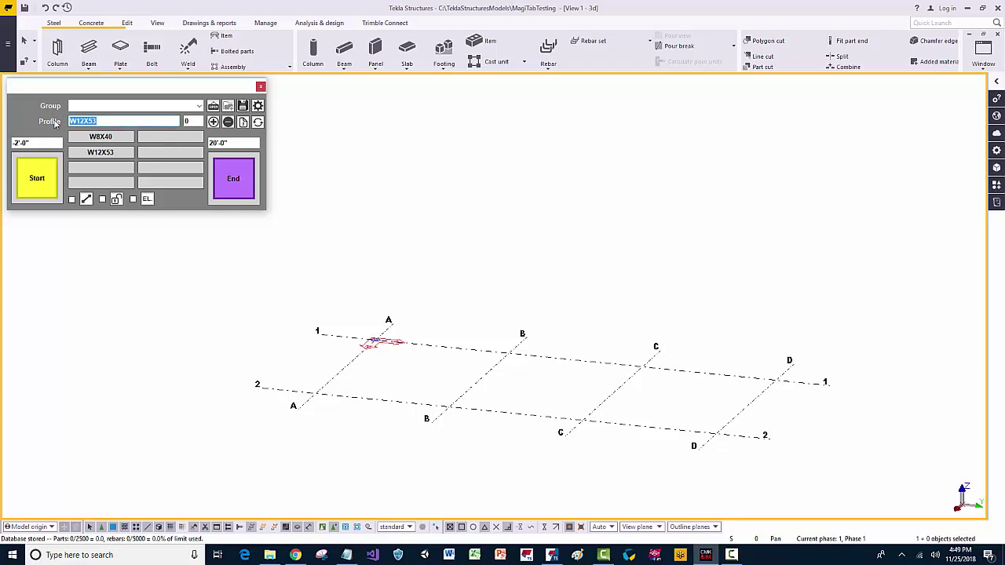
type("J")
left_click(213, 122)
left_click_drag(122, 120, 46, 118)
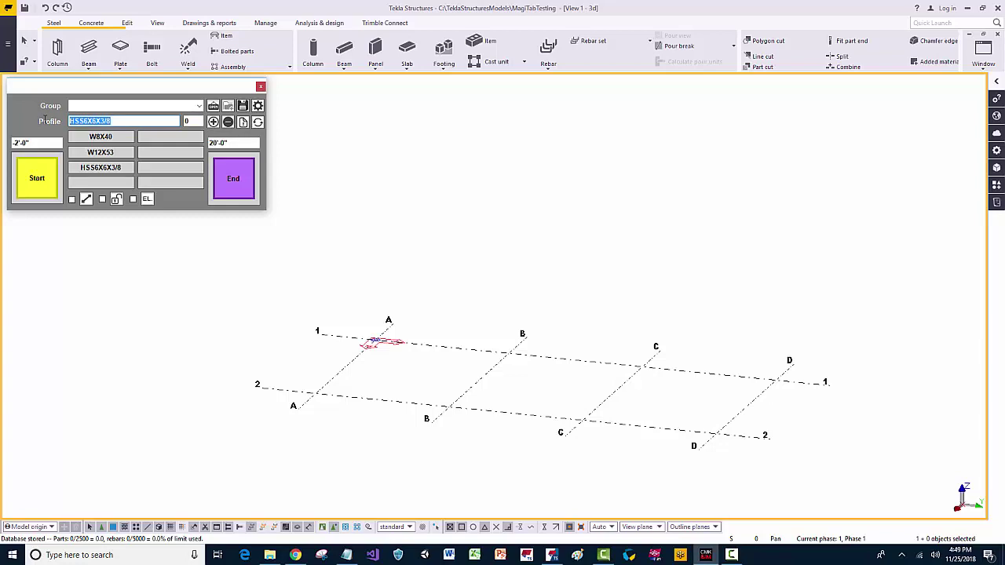
type("W14X74")
left_click(213, 121)
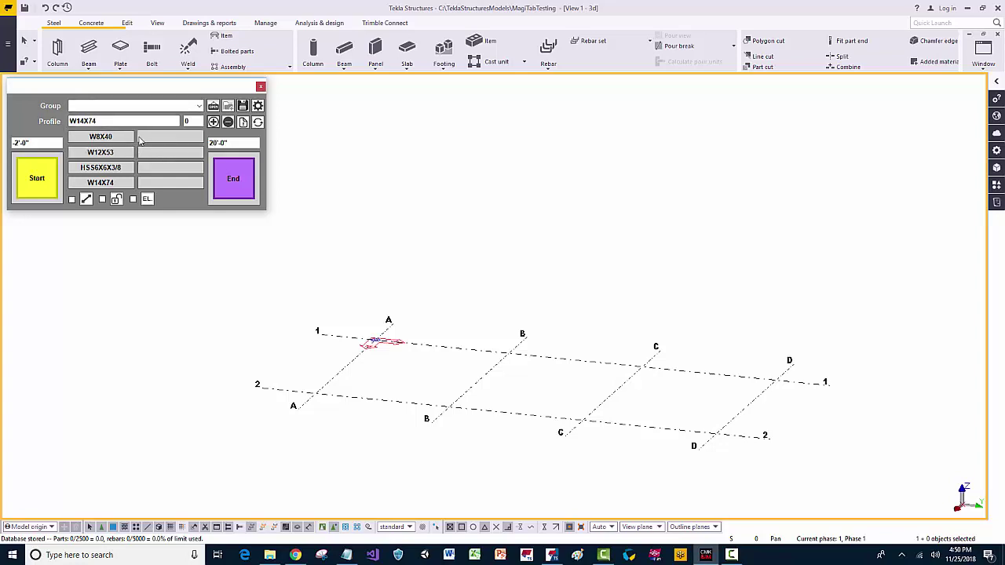
left_click(101, 106)
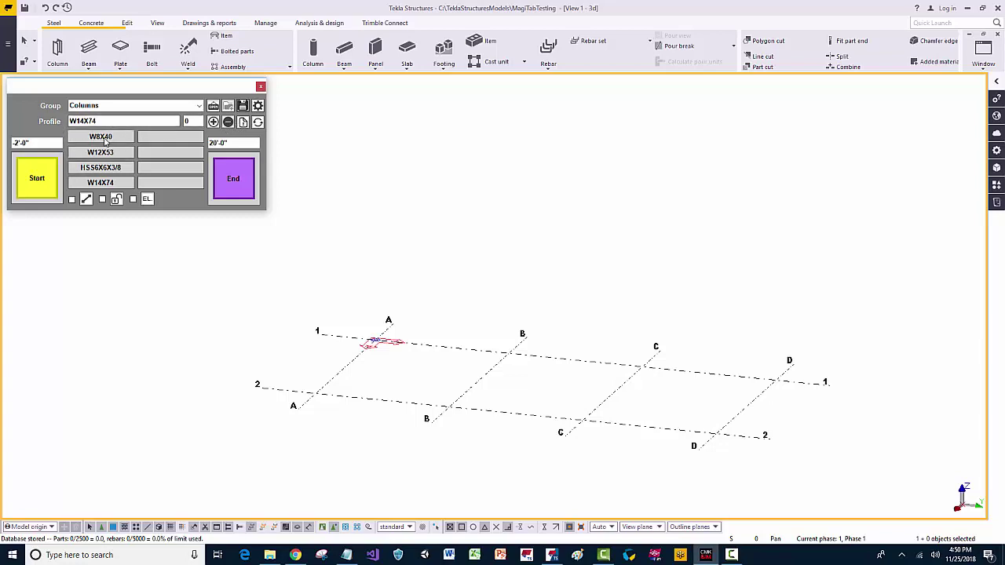
- Enable the EL. option so members are placed by the start and end elevations
double_click(37, 142)
left_click(236, 142)
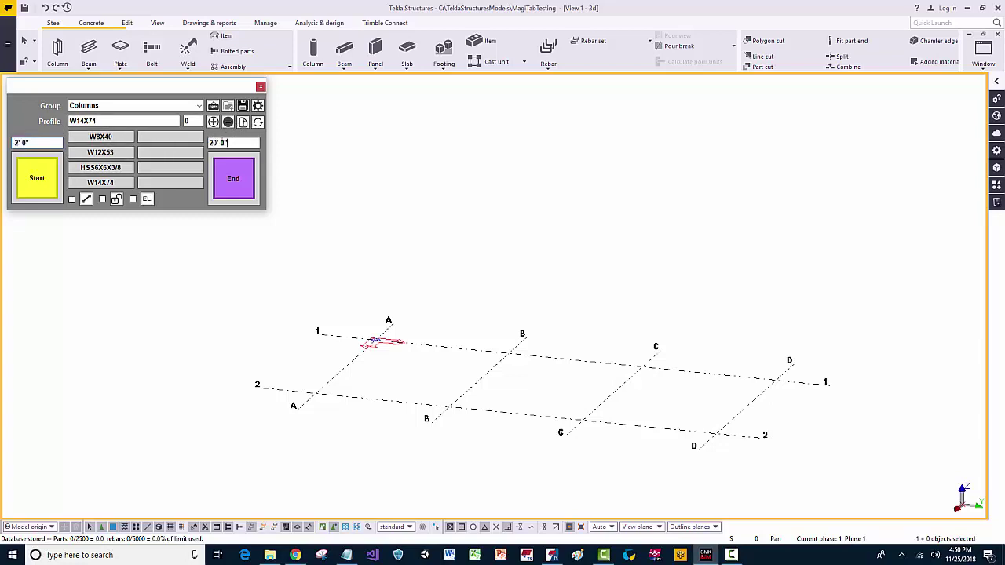
double_click(232, 142)
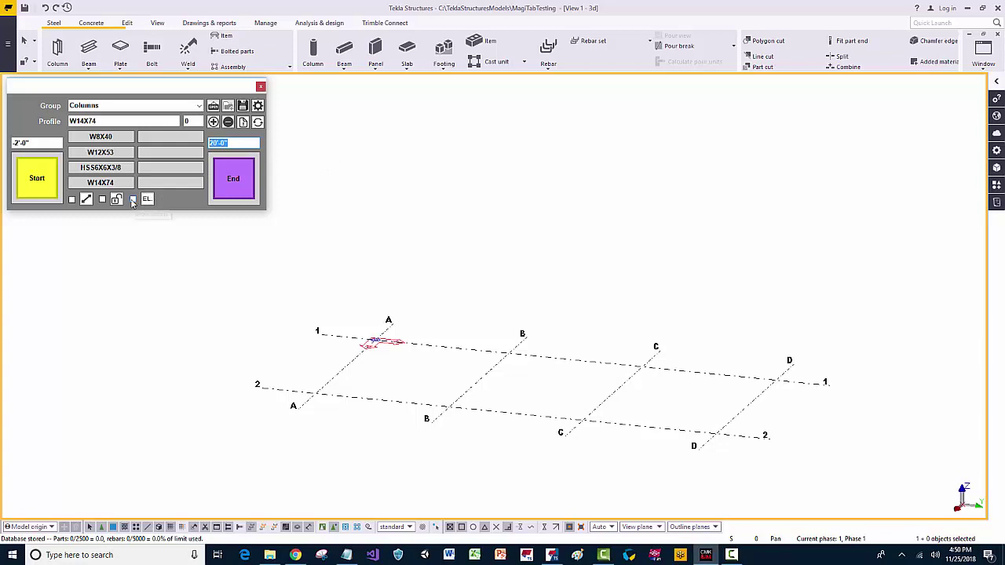
left_click(133, 199)
left_click(396, 202)
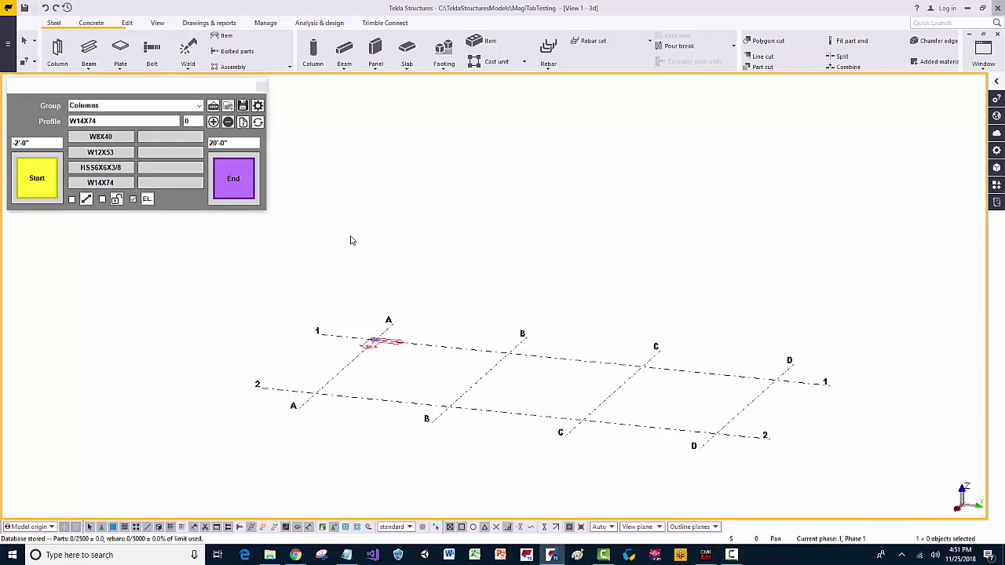
- Place W14X74 columns at grid intersections A-1, A-2, B-2 and B-1
left_click(123, 183)
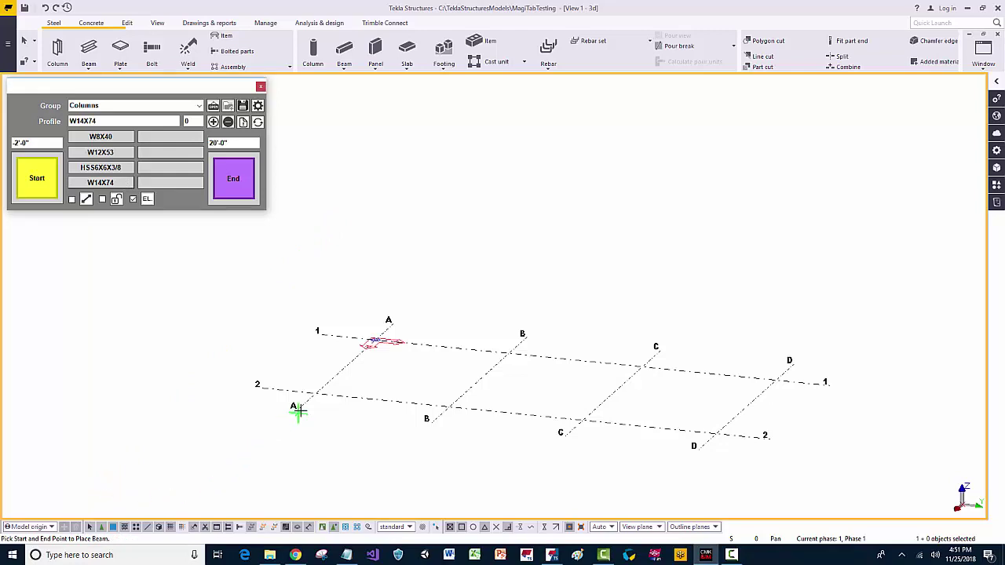
left_click(375, 339)
left_click(375, 339)
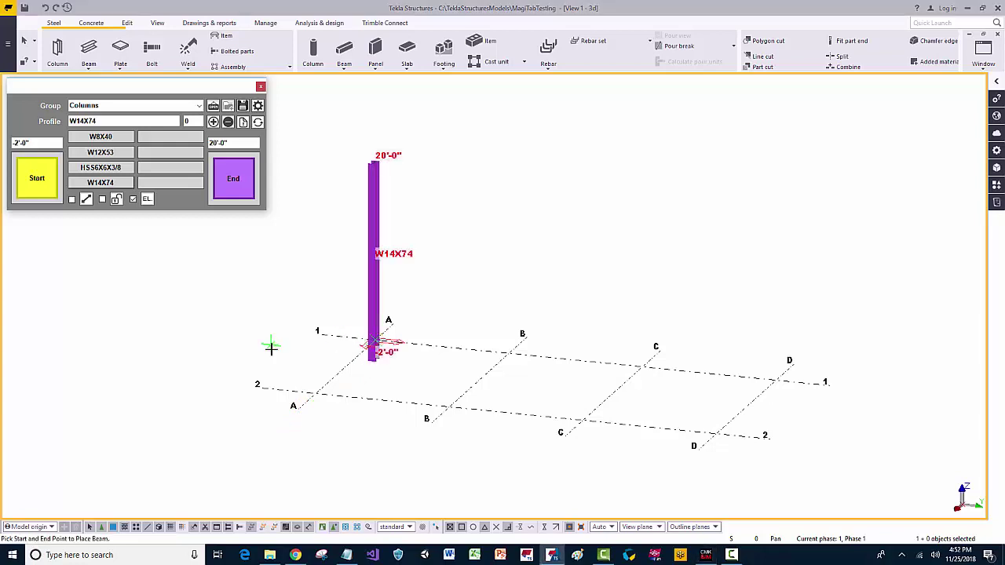
left_click(314, 392)
left_click(313, 393)
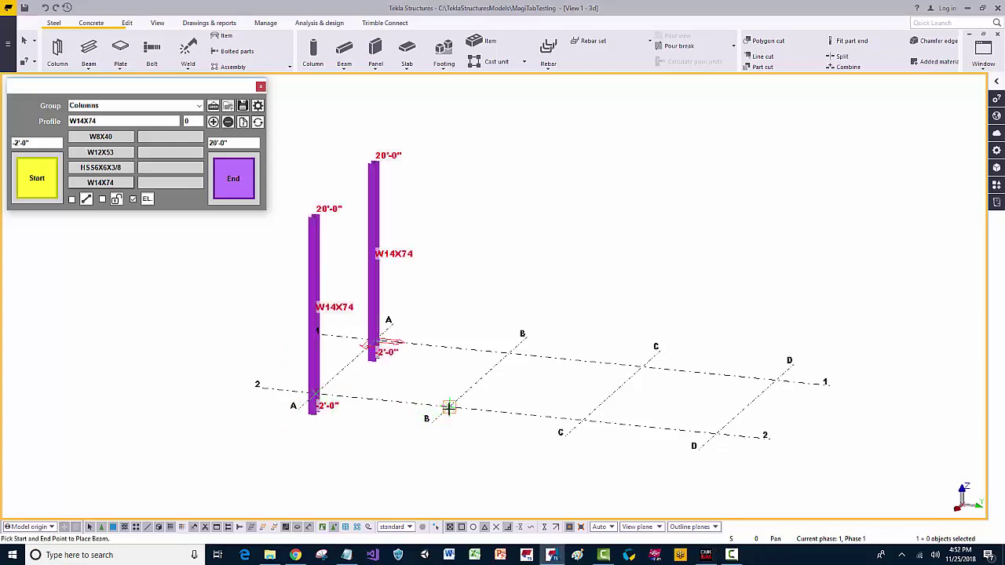
left_click(448, 407)
left_click(448, 407)
left_click(508, 355)
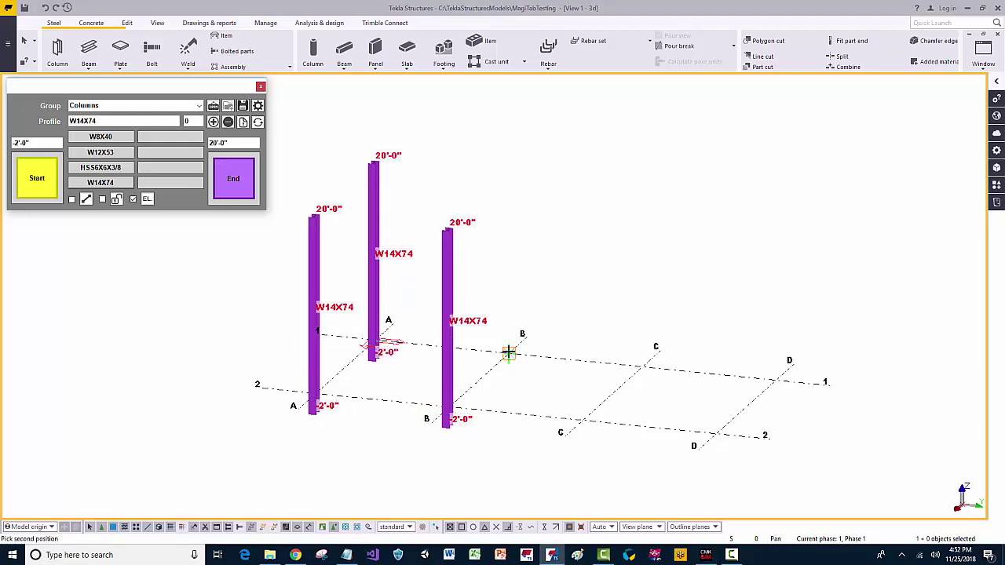
left_click(509, 355)
- Place W14X74 columns at grid intersections C-1, C-2, D-1 and D-2 and end the placement command
left_click(642, 366)
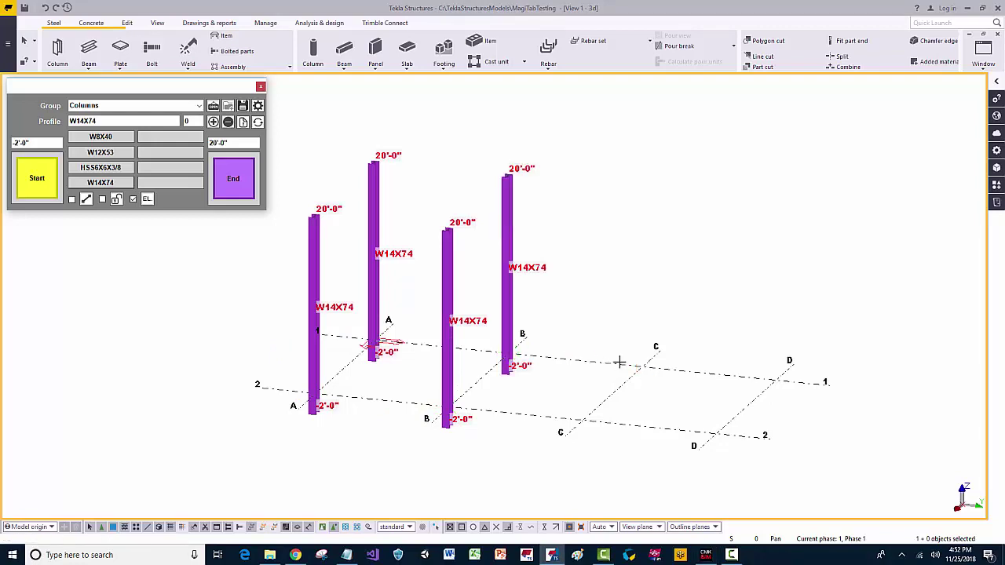
left_click(620, 361)
left_click(586, 418)
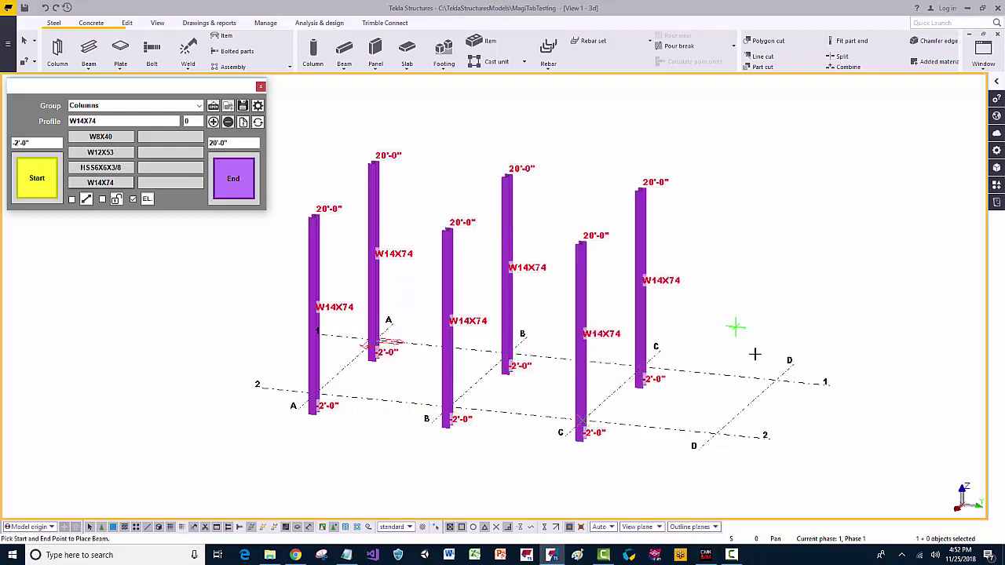
left_click(777, 380)
left_click(714, 434)
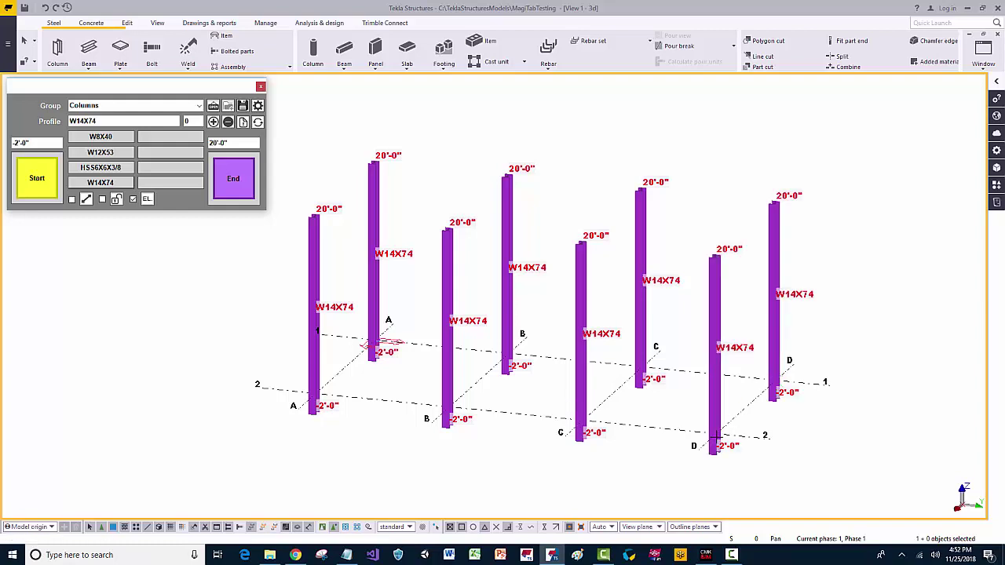
right_click(672, 209)
left_click(691, 215)
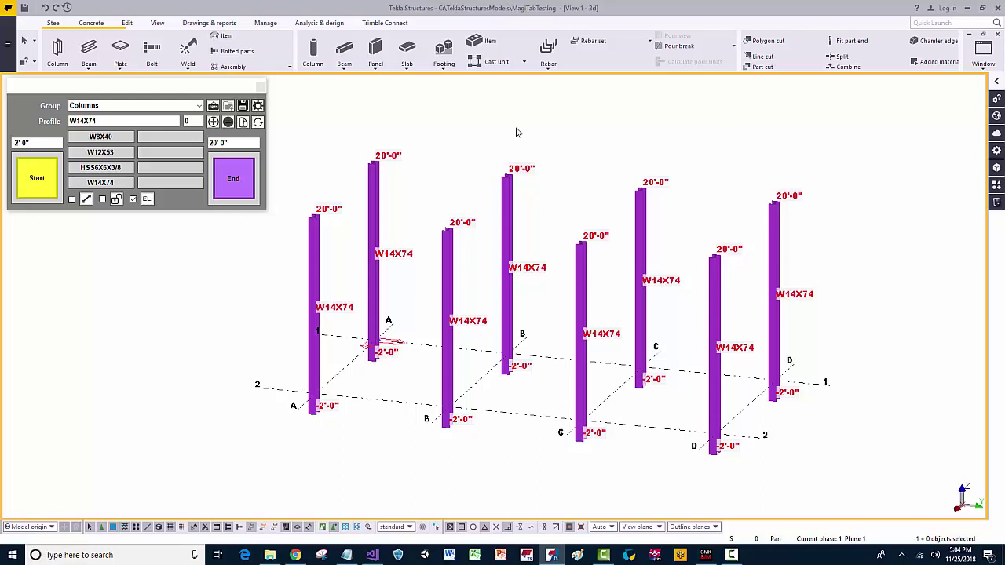
- Check the properties of the column at grid B-1 and open the tool's Profile Settings
double_click(510, 200)
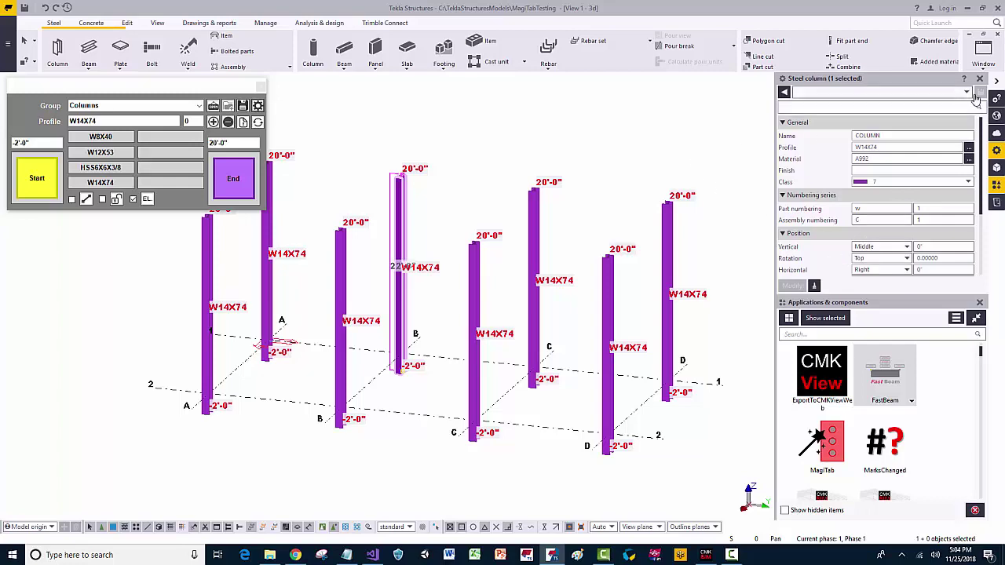
left_click(996, 82)
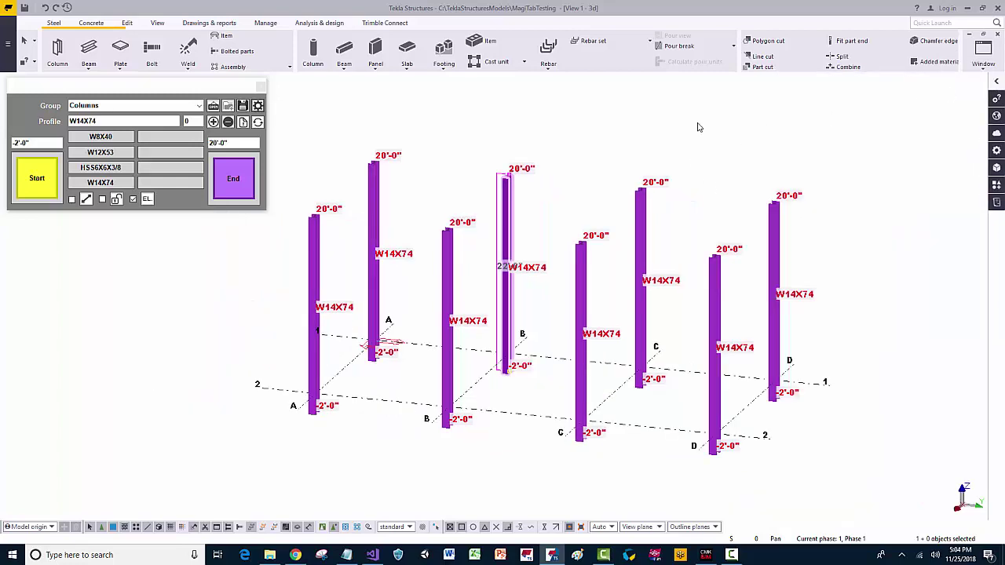
left_click(258, 106)
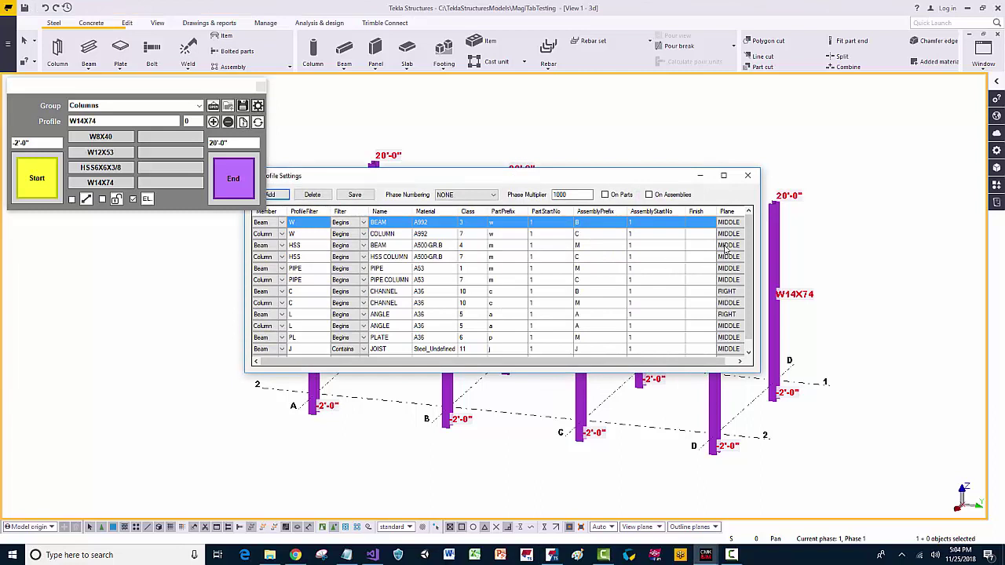
scroll(750, 250, "down", 1)
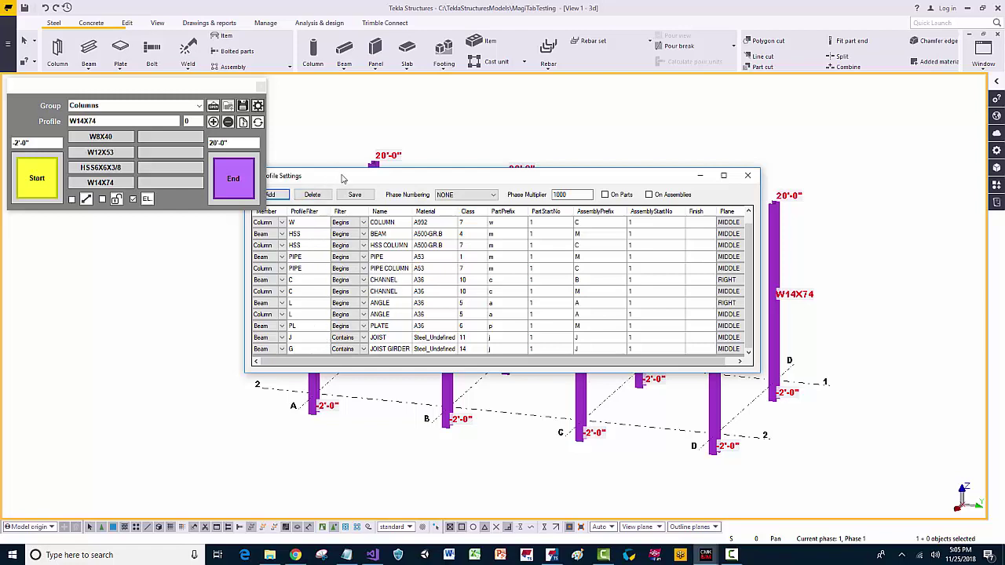
left_click_drag(340, 175, 351, 161)
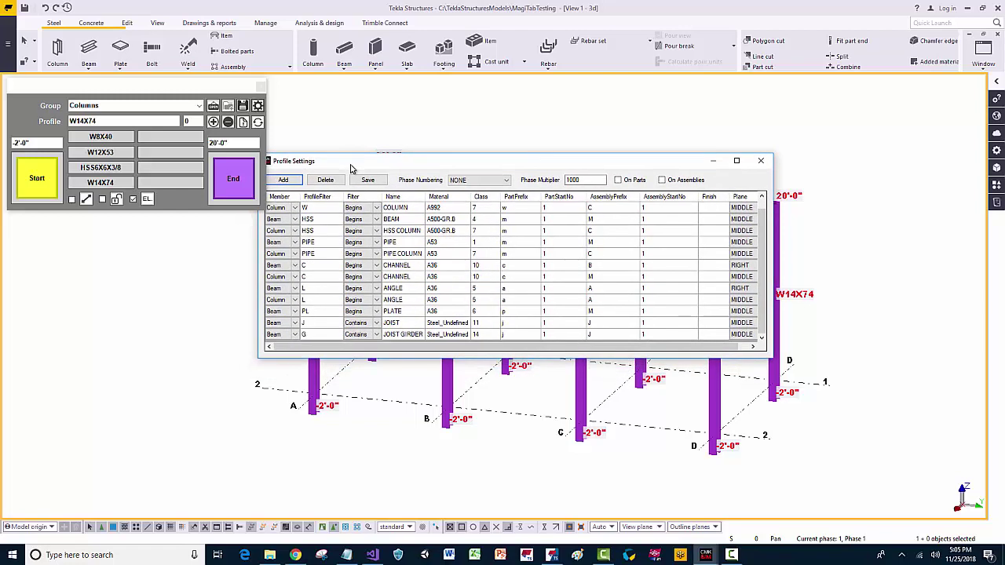
- Examine the member type, filter, name and plane options in the rows of the profile settings
left_click(295, 208)
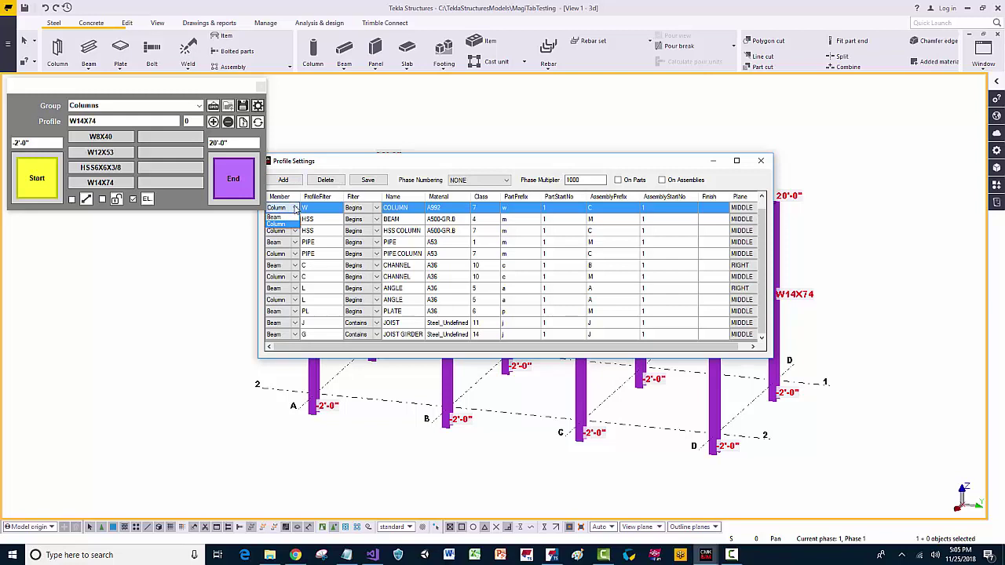
left_click(295, 208)
scroll(312, 239, "up", 1)
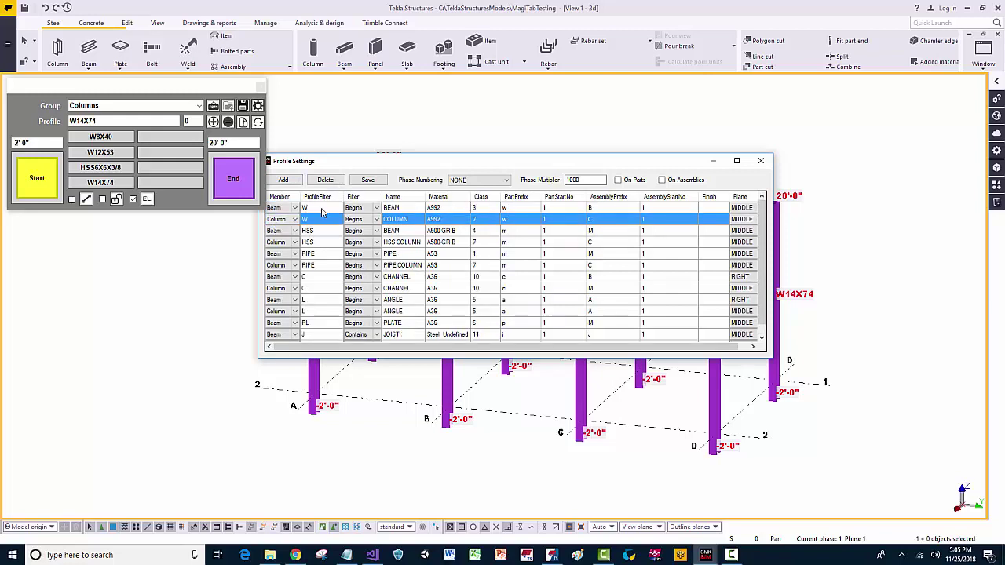
left_click(355, 210)
left_click(362, 210)
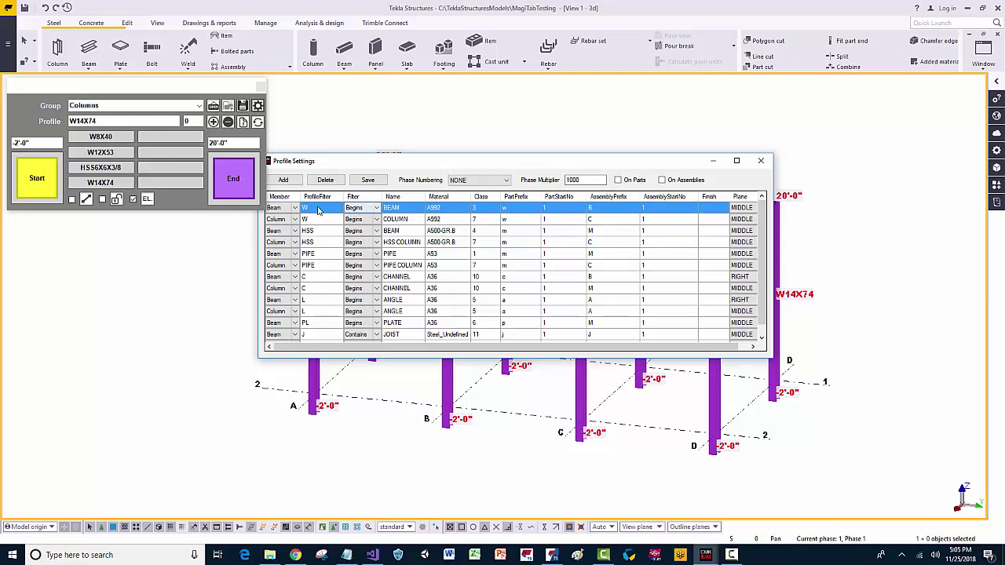
left_click(319, 208)
left_click(363, 211)
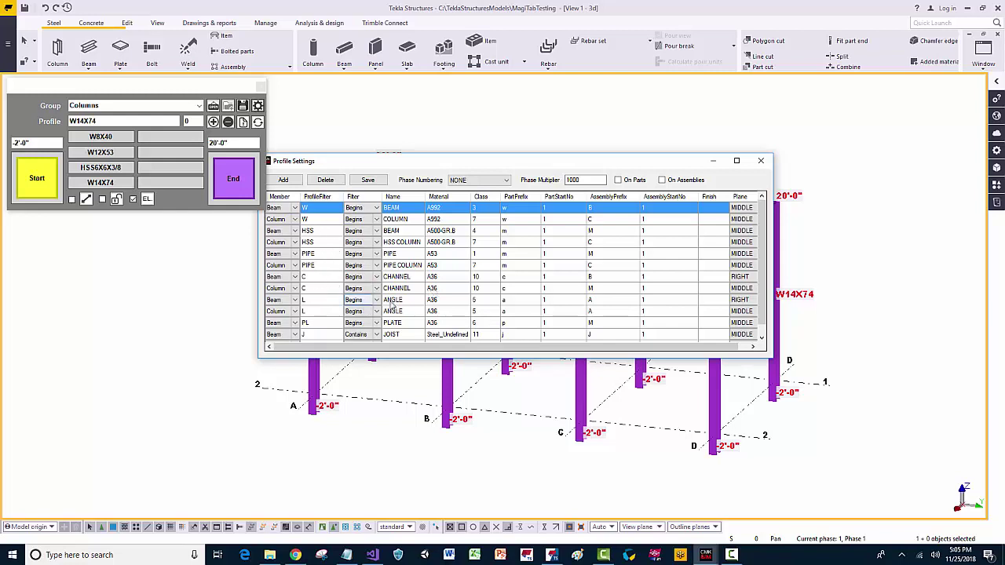
left_click(406, 290)
left_click(406, 301)
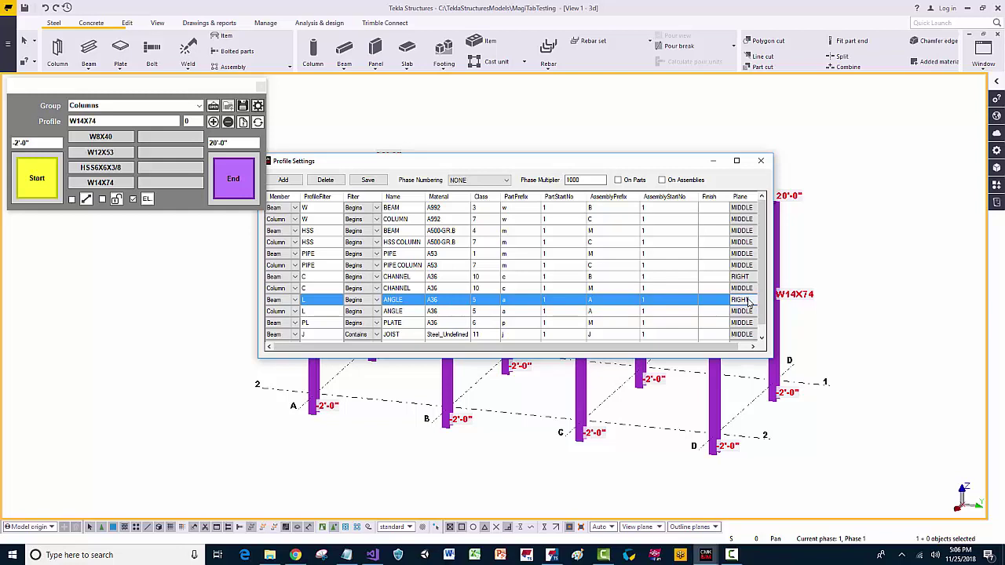
left_click(748, 302)
left_click(748, 302)
- Change the JOIST row's profile filter to K and save the profile settings
scroll(763, 300, "down", 1)
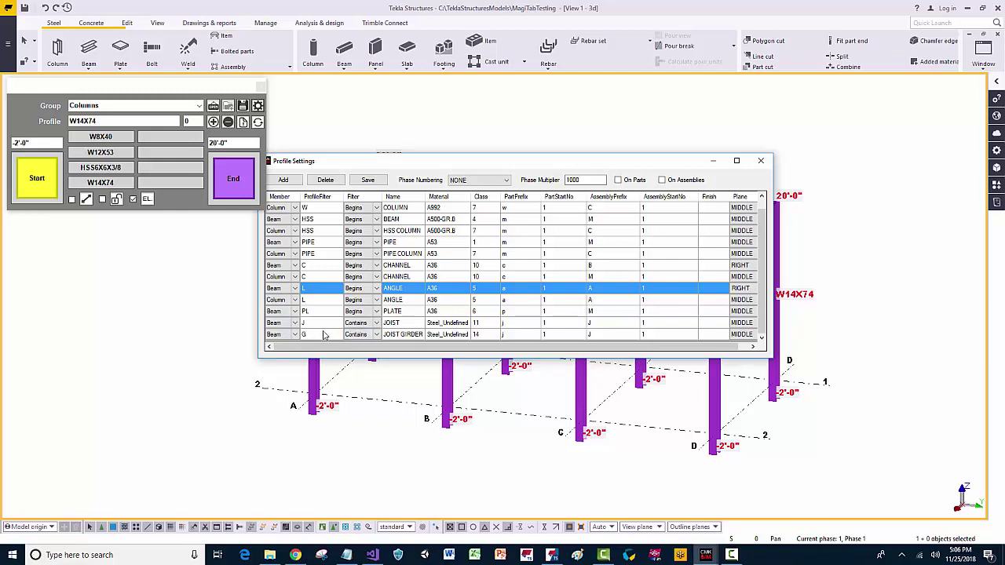
left_click(320, 322)
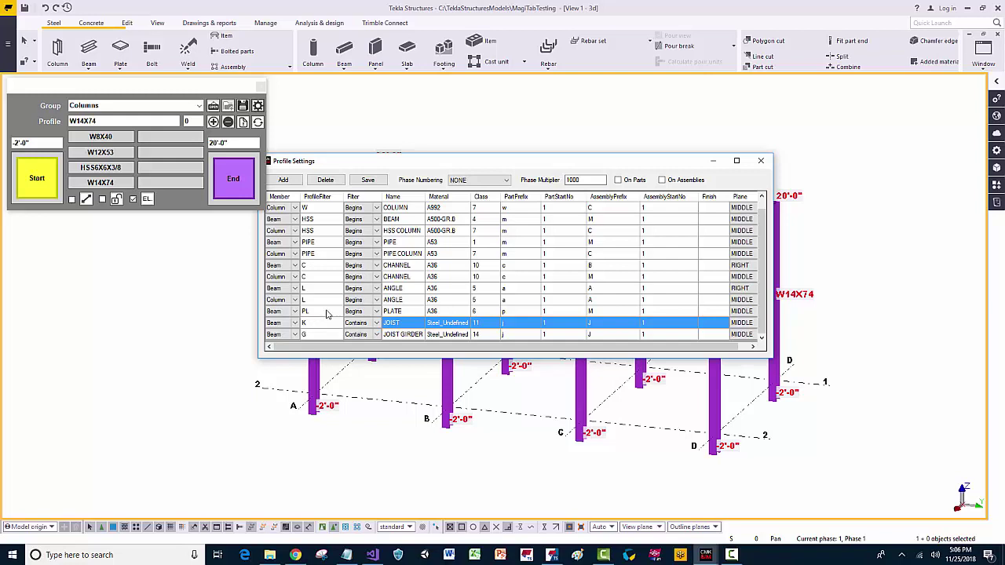
double_click(327, 311)
left_click(329, 324)
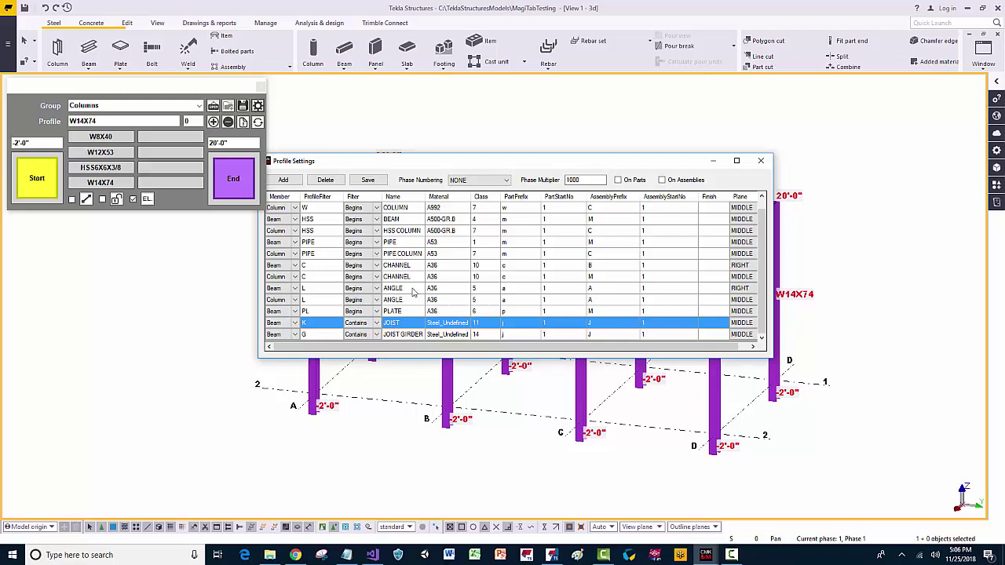
left_click(368, 180)
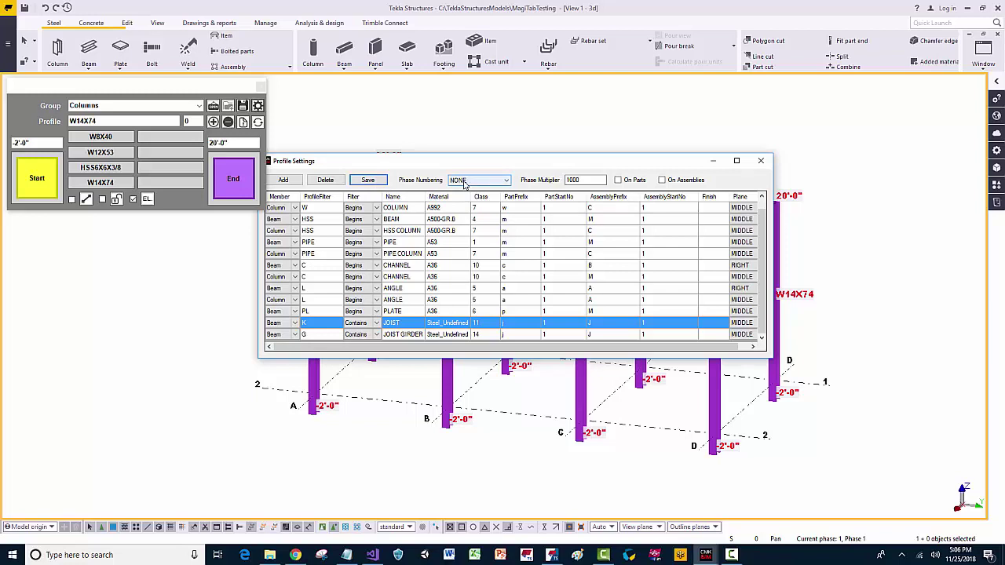
- Set phase numbering to PREFIX for both parts and assemblies, and save and close the profile settings
left_click(464, 182)
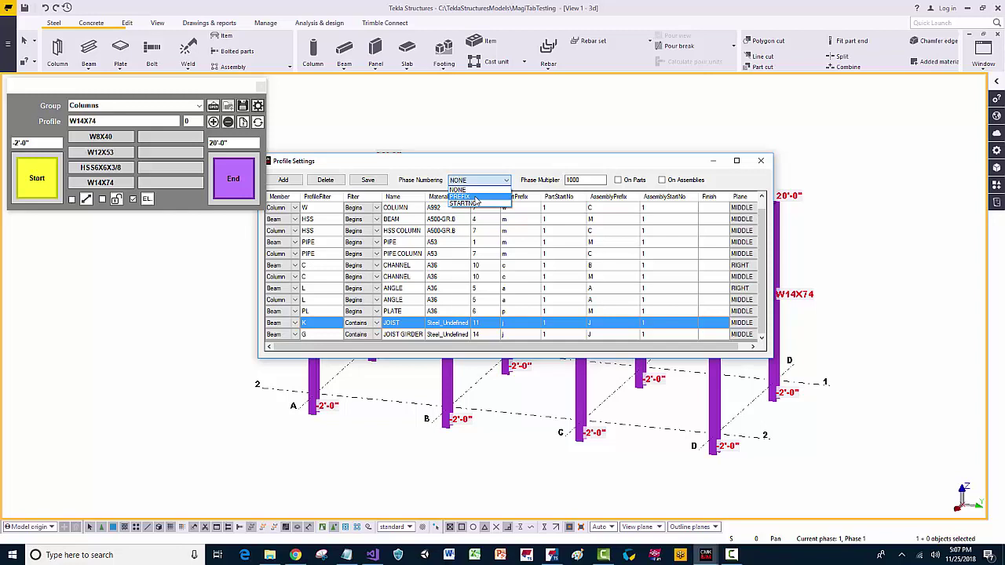
left_click(474, 197)
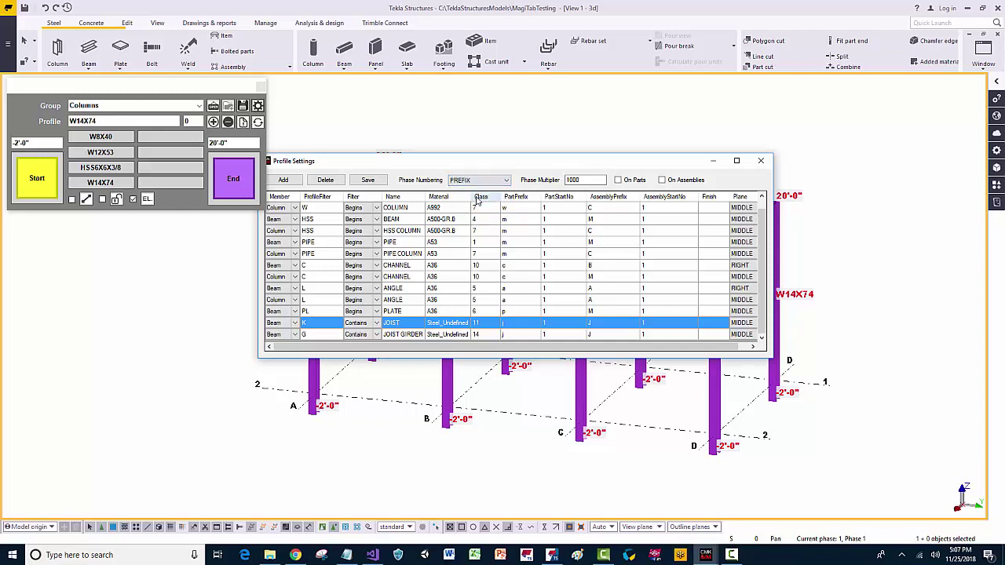
left_click(621, 182)
left_click(384, 180)
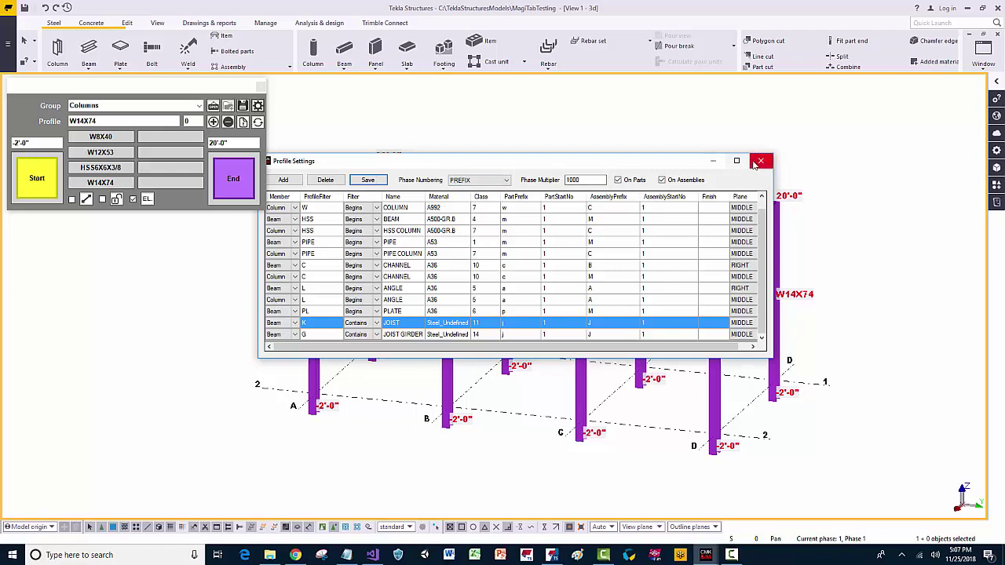
left_click(758, 160)
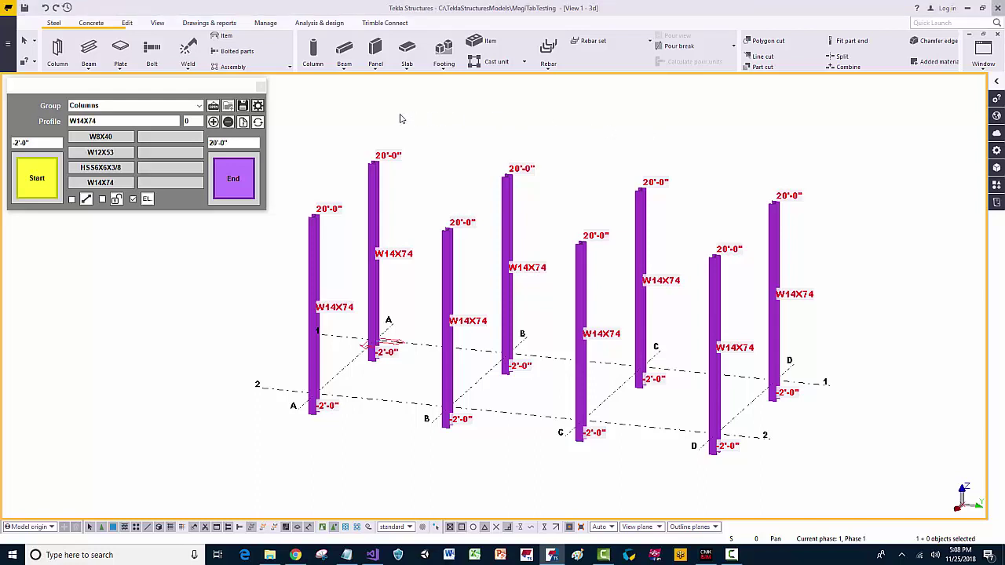
- Open the Phase Manager, clear the placement tool out of its way and add a second phase
left_click(255, 25)
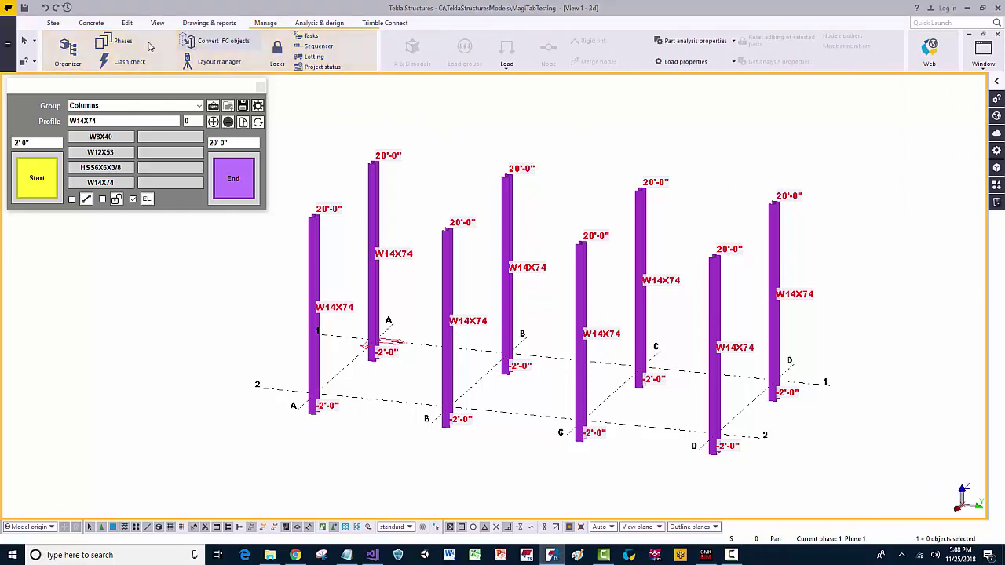
left_click(135, 47)
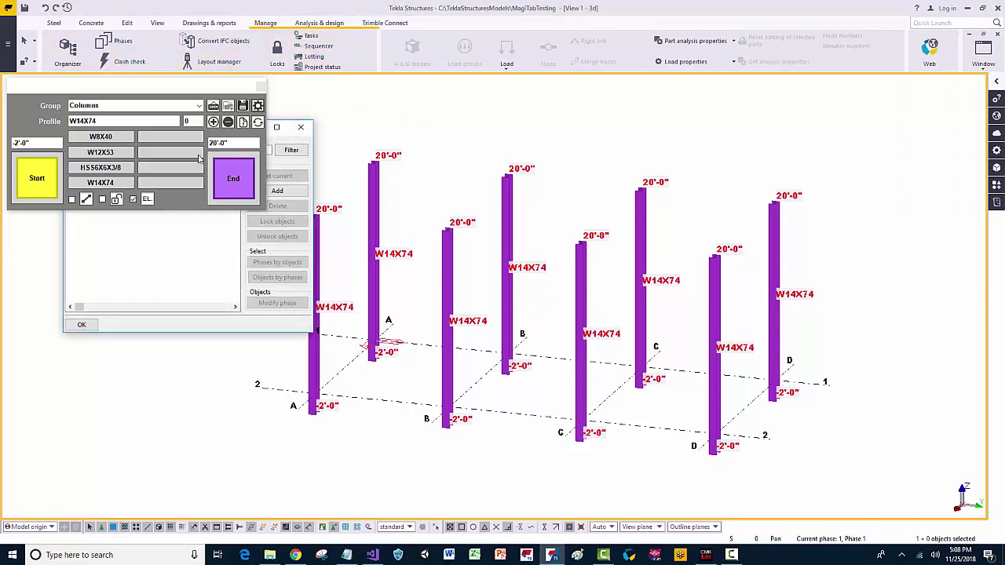
left_click_drag(244, 88, 667, 80)
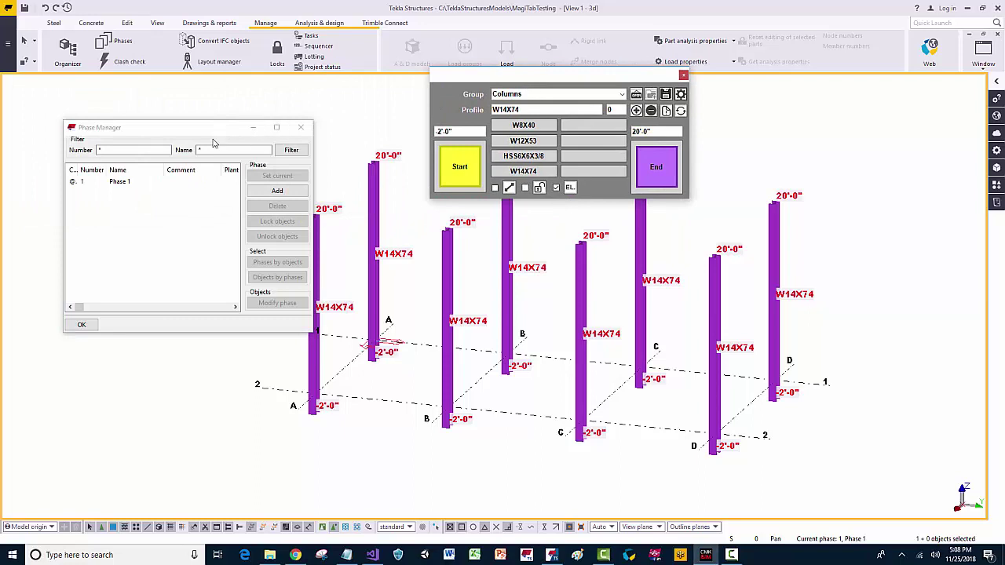
left_click(273, 192)
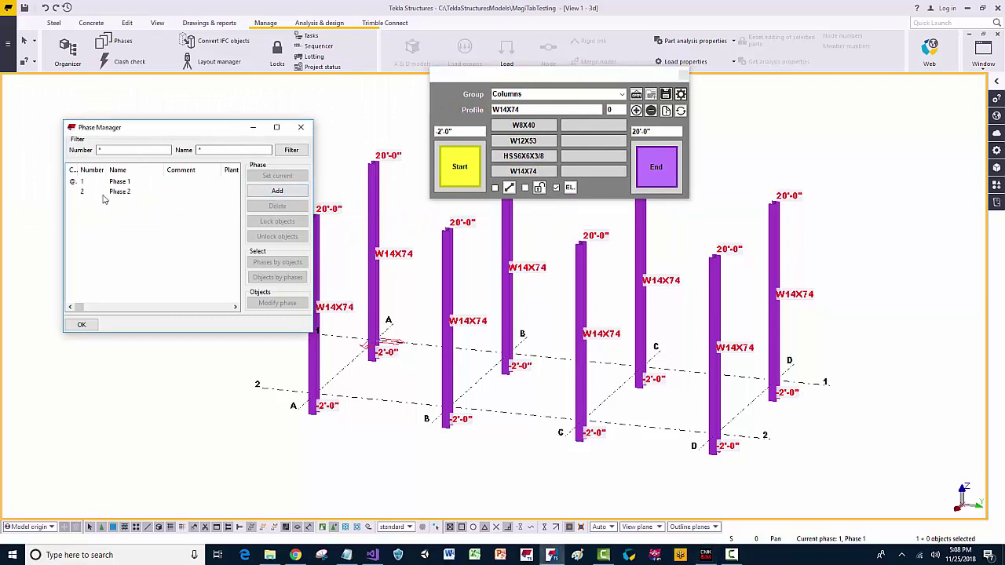
- Assign the four columns on grid lines C and D to Phase 2
left_click_drag(834, 299, 592, 321)
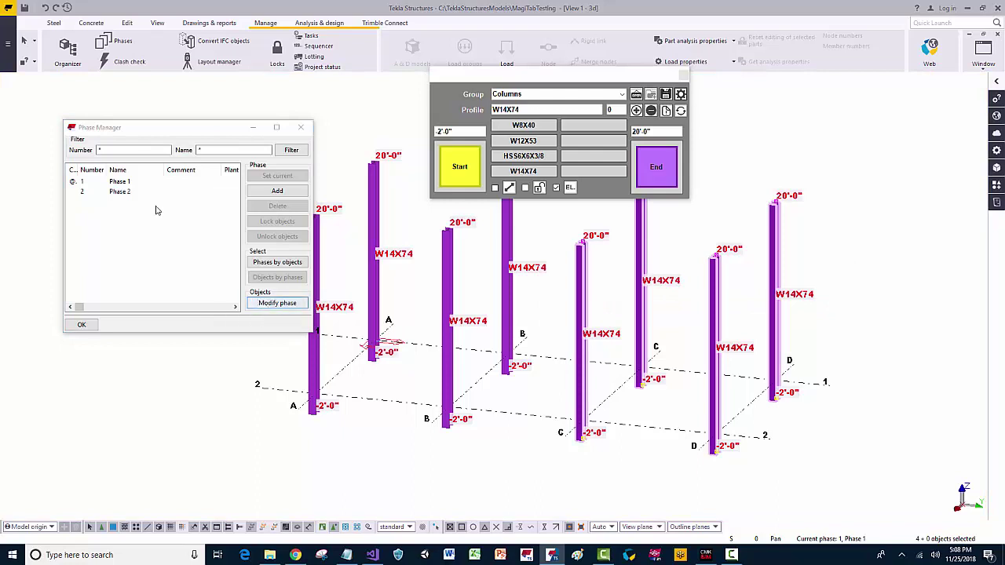
left_click(122, 192)
left_click(276, 303)
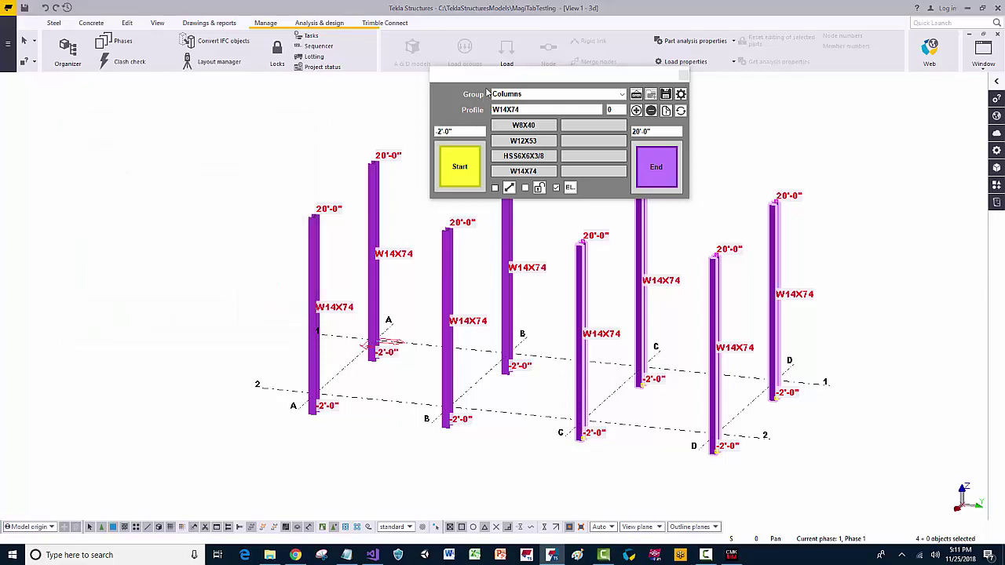
- Reapply the W14X74 profile to all eight columns with the placement tool and clear the selection
left_click_drag(492, 79, 76, 87)
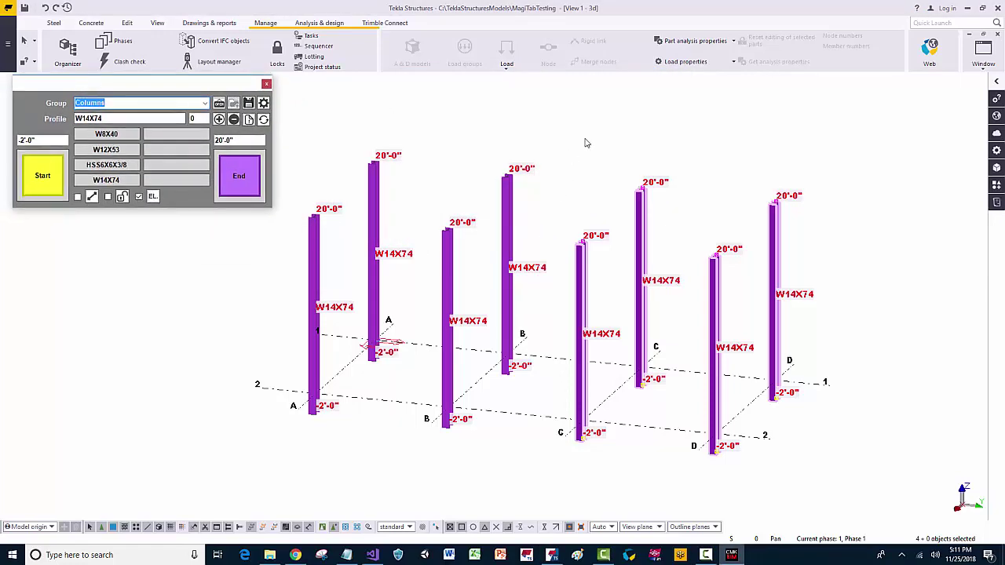
left_click(620, 141)
middle_click_drag(767, 135, 818, 131)
left_click_drag(808, 153, 343, 292)
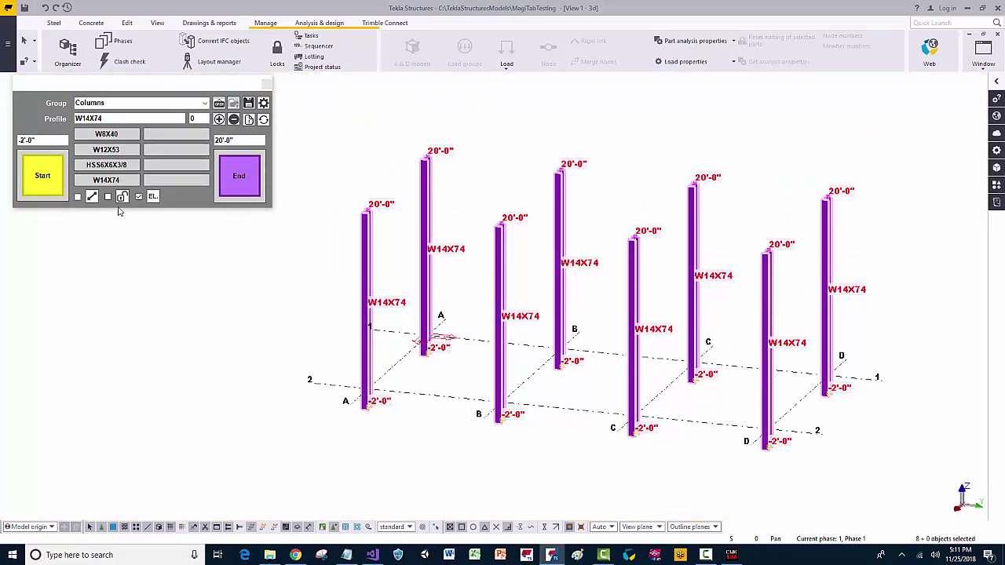
left_click(128, 182)
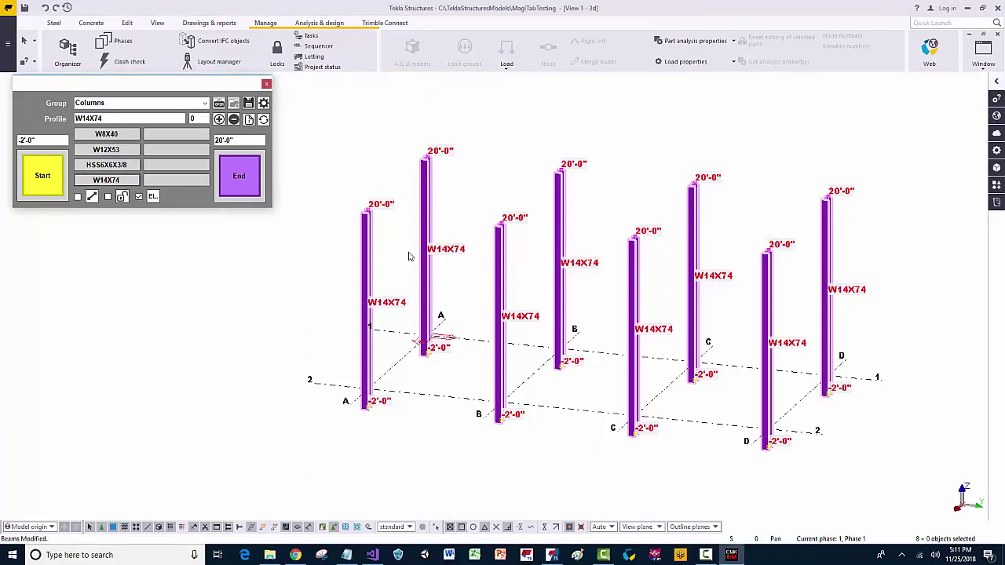
left_click(343, 174)
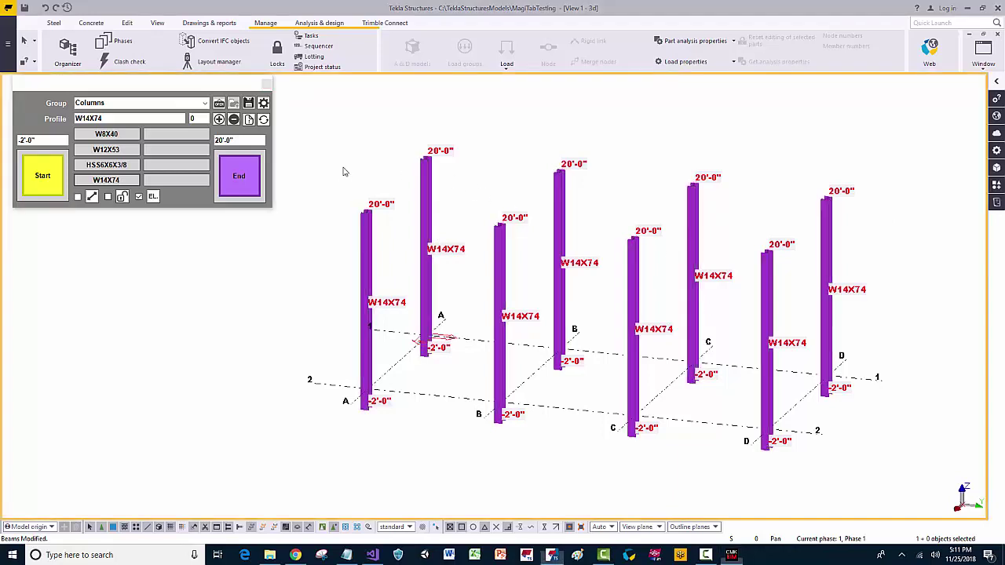
- Check the part and assembly numbering prefixes of the columns at grids D-2 and B-1
left_click(765, 300)
double_click(765, 300)
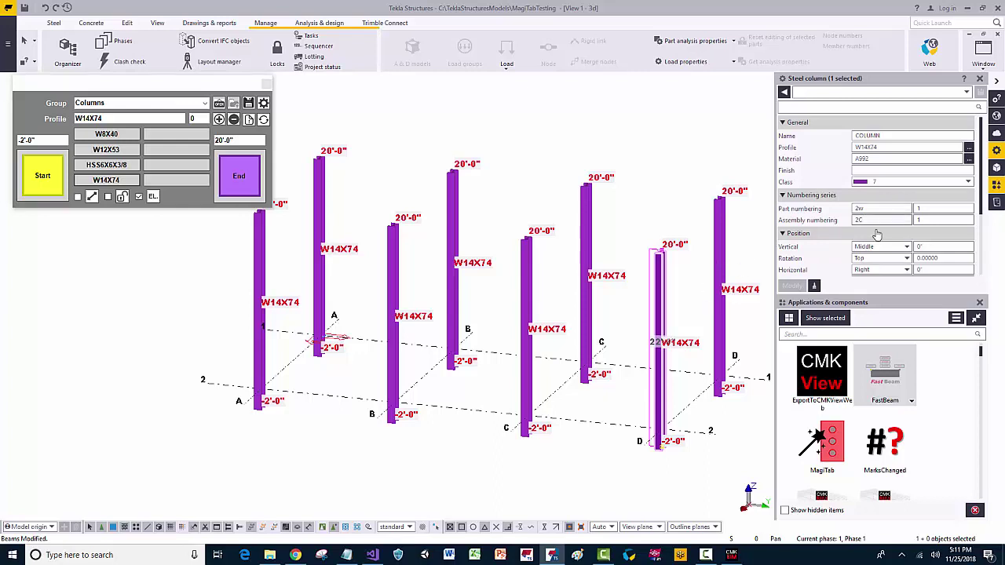
left_click(452, 205)
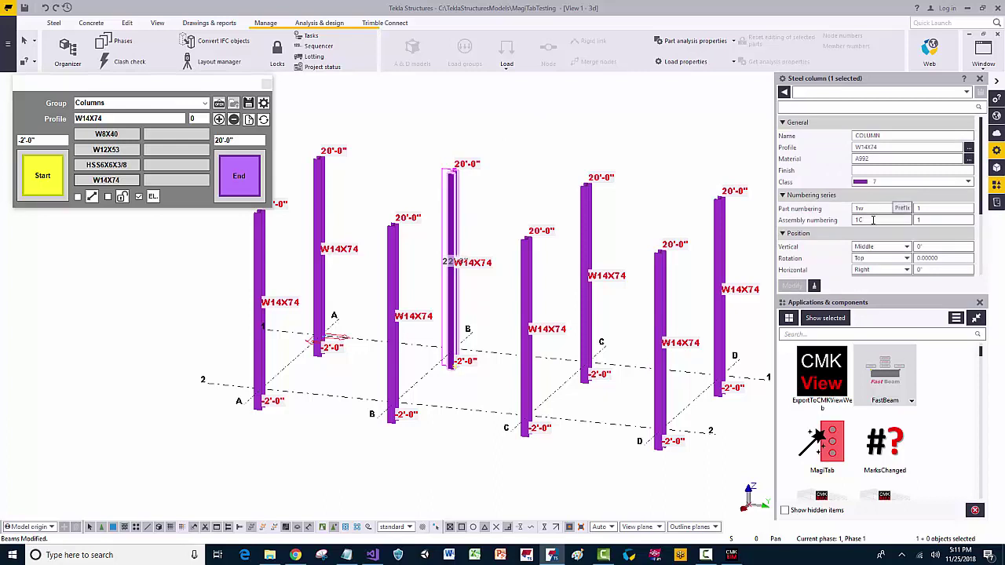
left_click(582, 134)
- Redraw the model view to clear the temporary elevation and profile labels from the columns
scroll(475, 212, "down", 1)
middle_click_drag(478, 184, 488, 219)
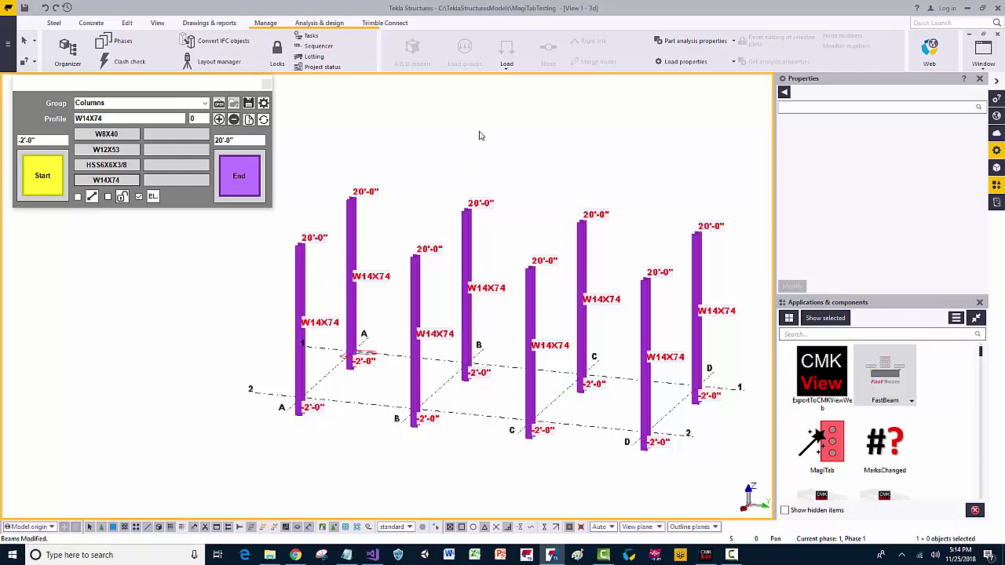
right_click(477, 133)
left_click(510, 193)
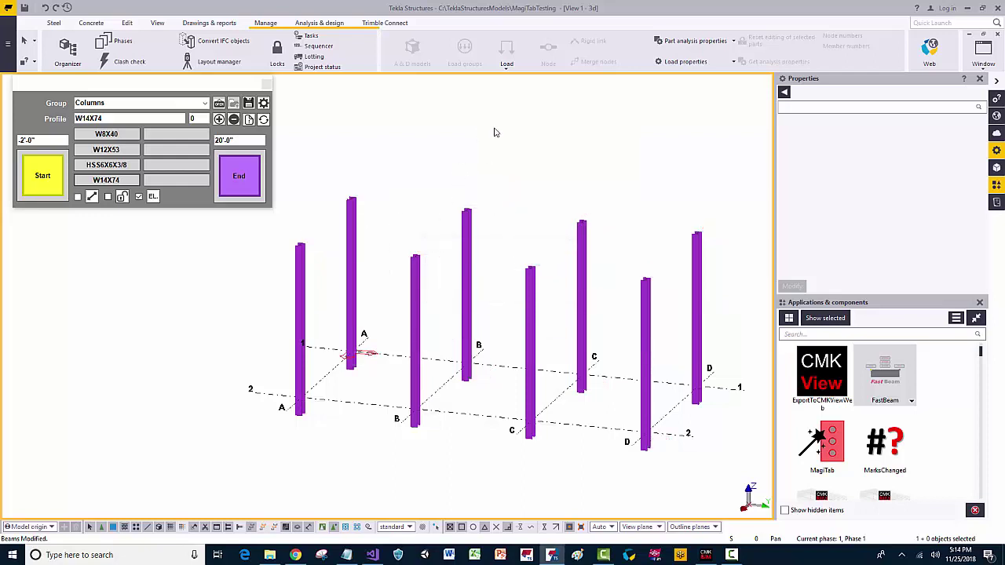
- Set the end elevation of the two grid line D columns to 10'-0" and change their profile to HSS6X6X3/8
left_click_drag(717, 198, 600, 311)
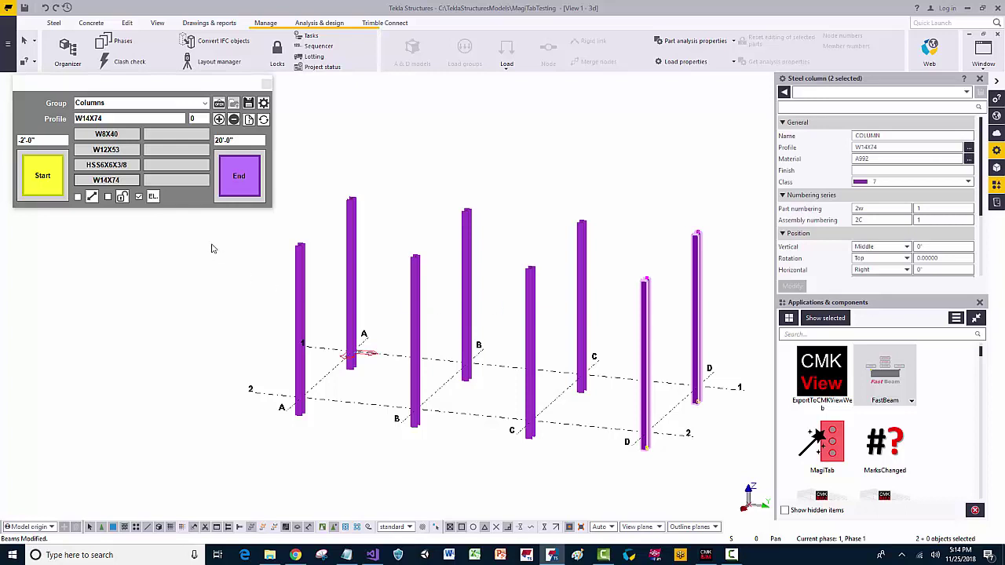
left_click(240, 140)
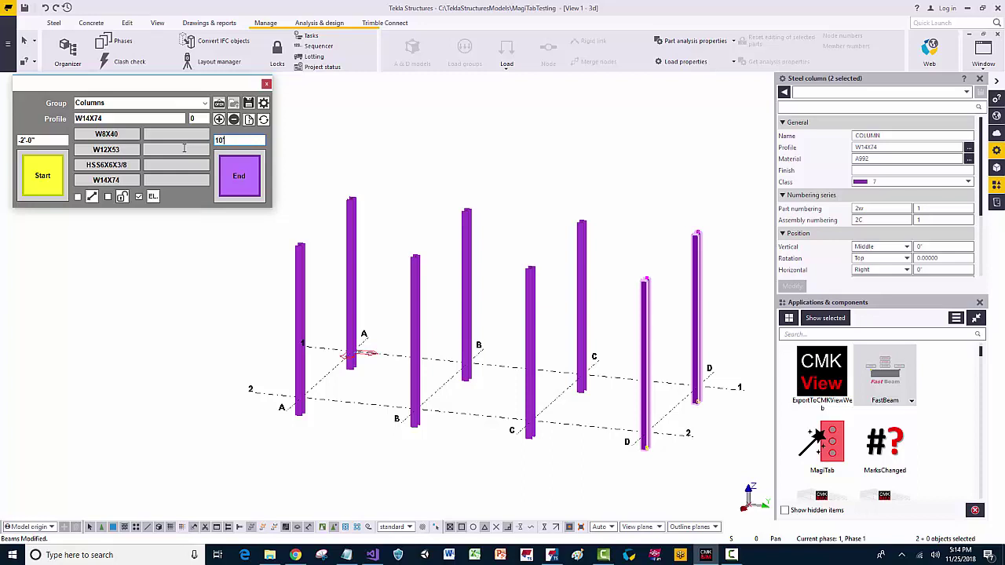
type("'")
left_click(239, 183)
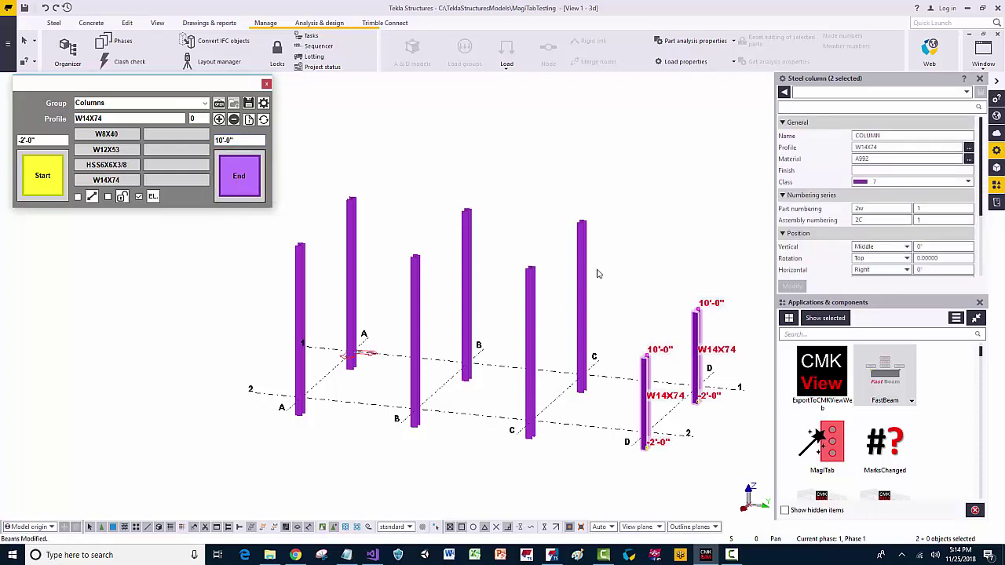
left_click(106, 165)
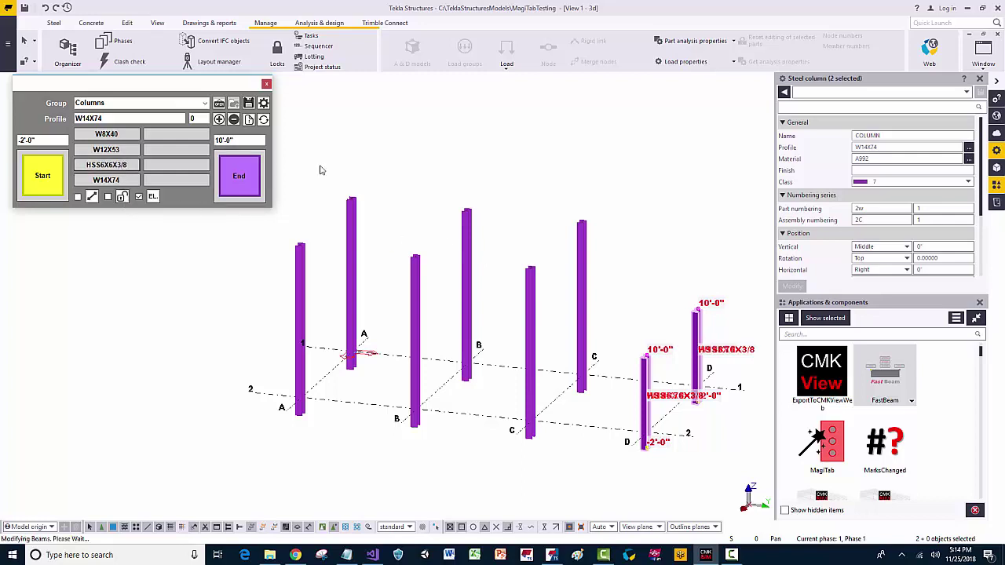
left_click(664, 252)
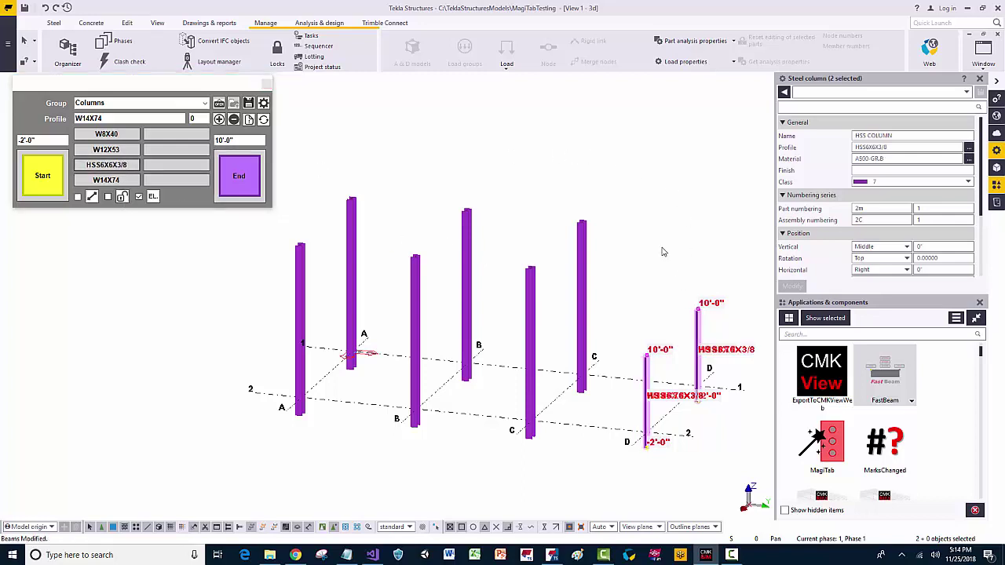
- Check the properties of the column at grid D-1 and redraw the view to clear the labels
left_click(697, 334)
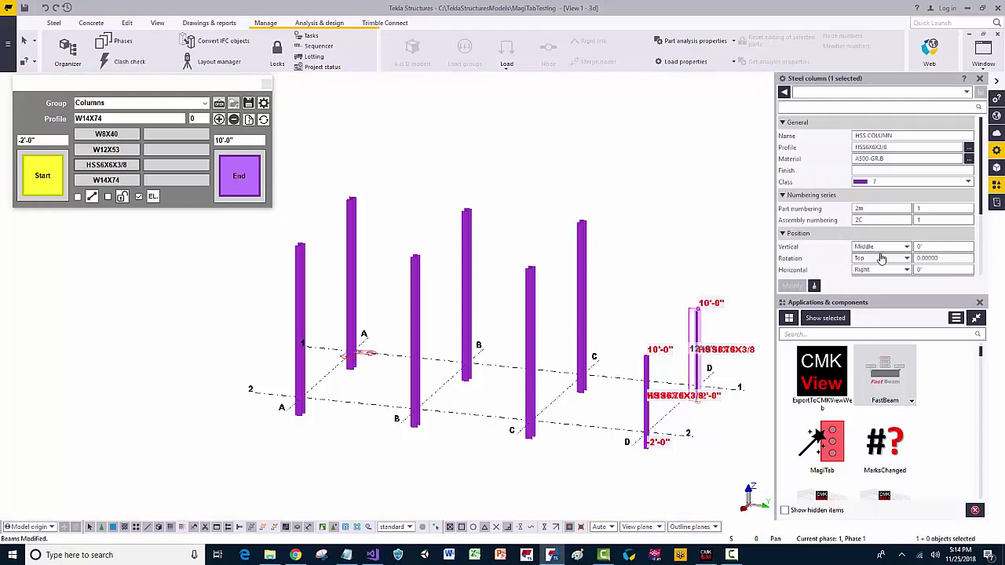
left_click(726, 253)
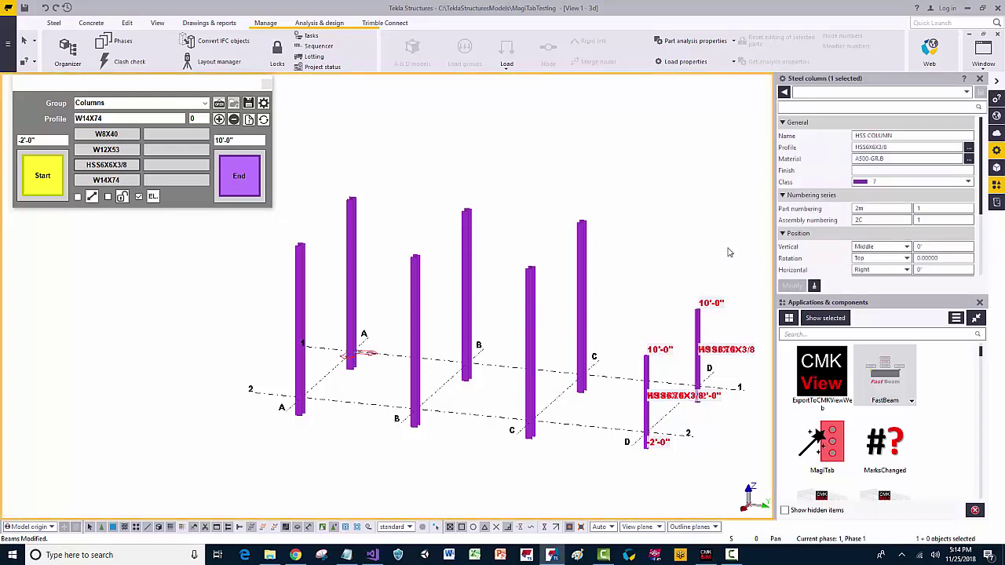
right_click(642, 250)
left_click(652, 308)
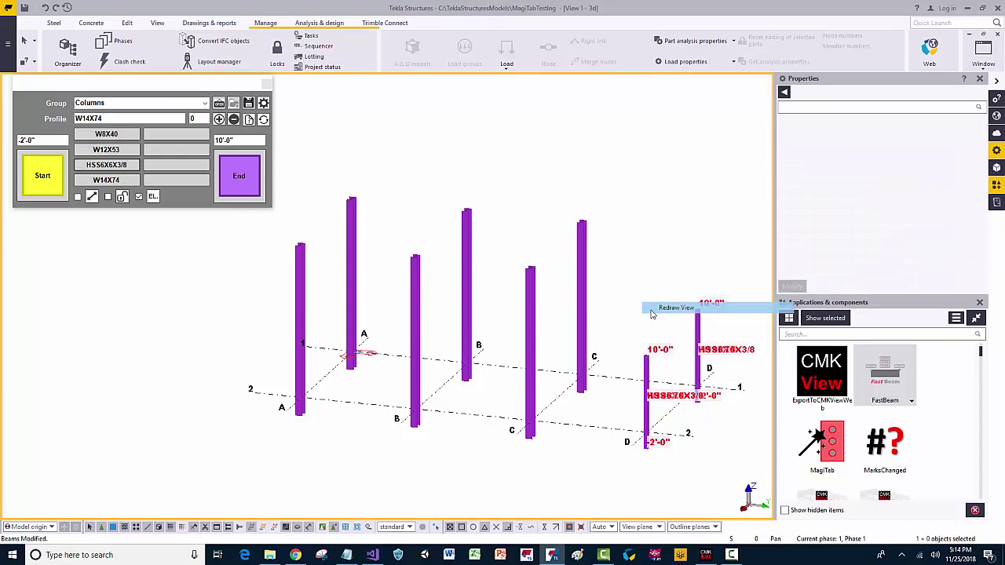
- Change the four columns on grid lines B and C to the W12X53 profile
middle_click_drag(462, 175, 479, 179)
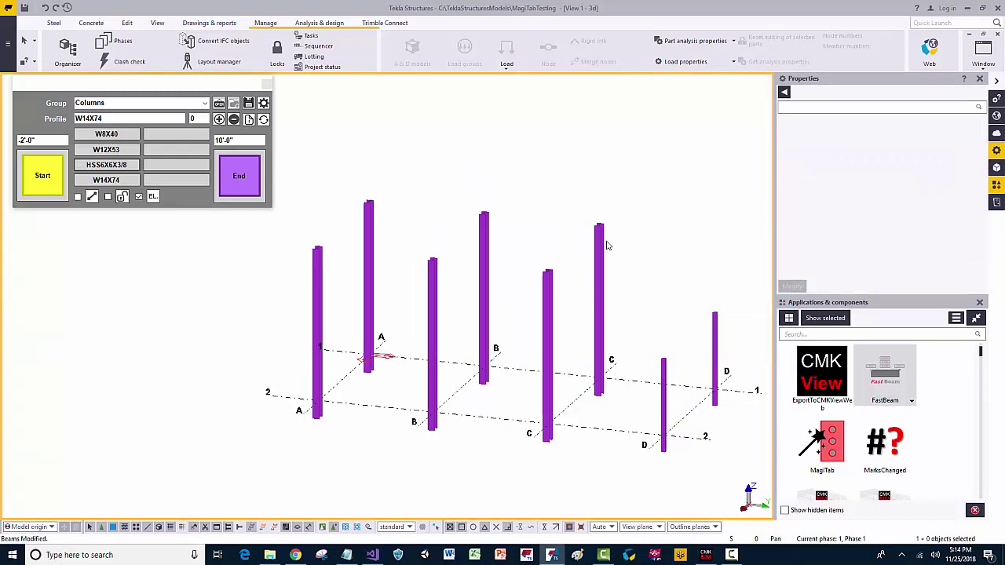
left_click(433, 296)
left_click(485, 273, "ctrl")
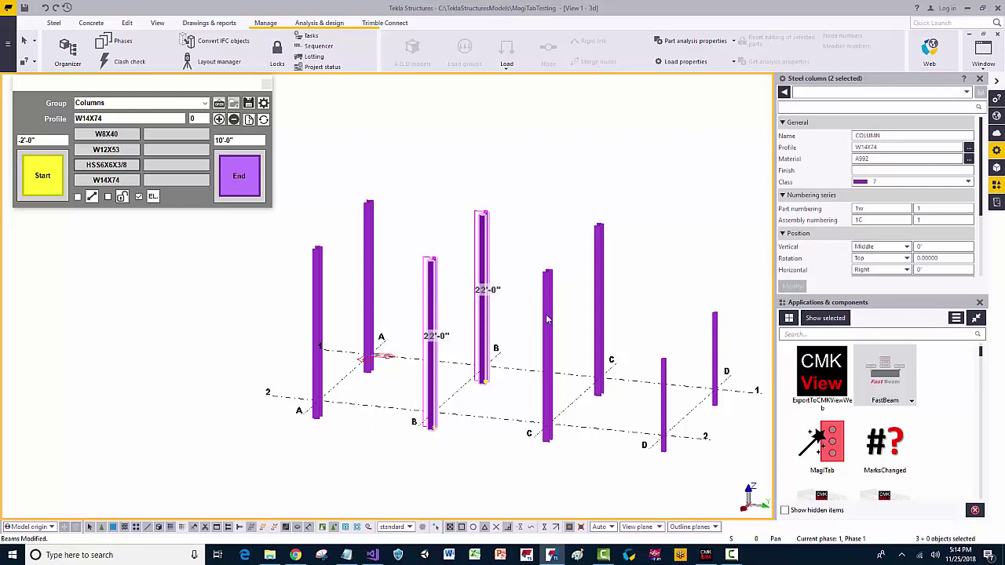
left_click(547, 318, "ctrl")
left_click(596, 277, "ctrl")
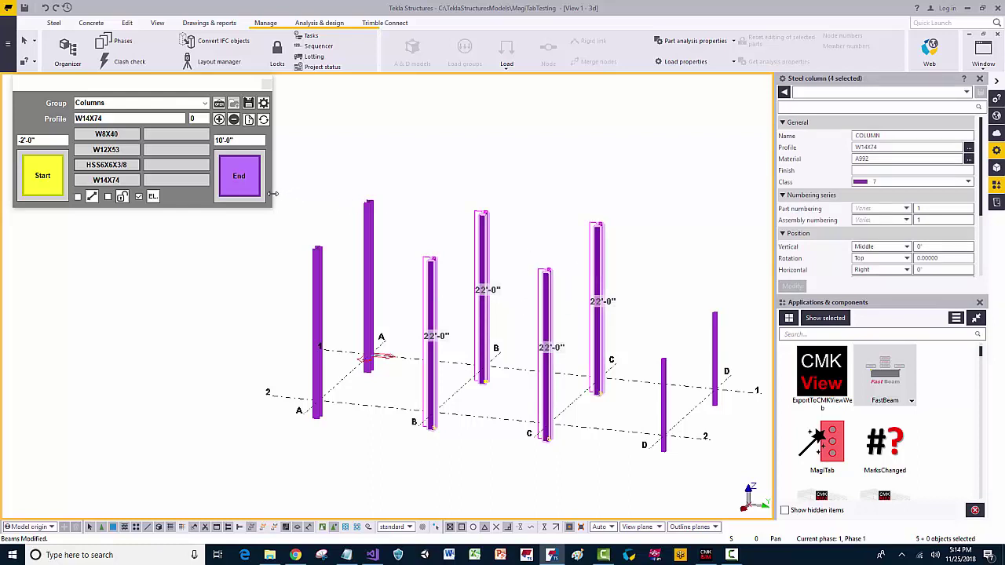
left_click(106, 149)
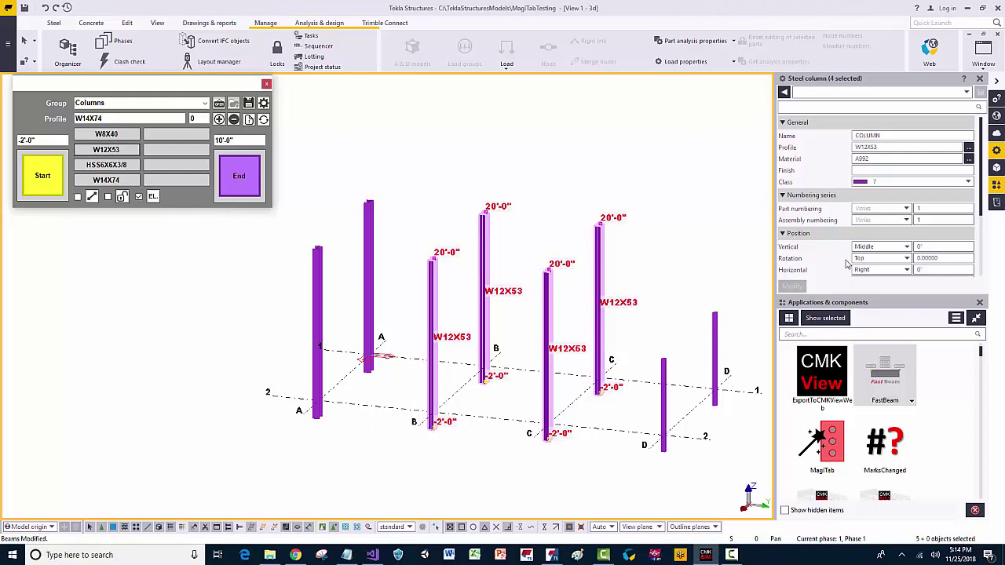
- Set the rotation of the four selected columns to Front, apply the change and clear the selection
left_click(873, 258)
left_click(874, 268)
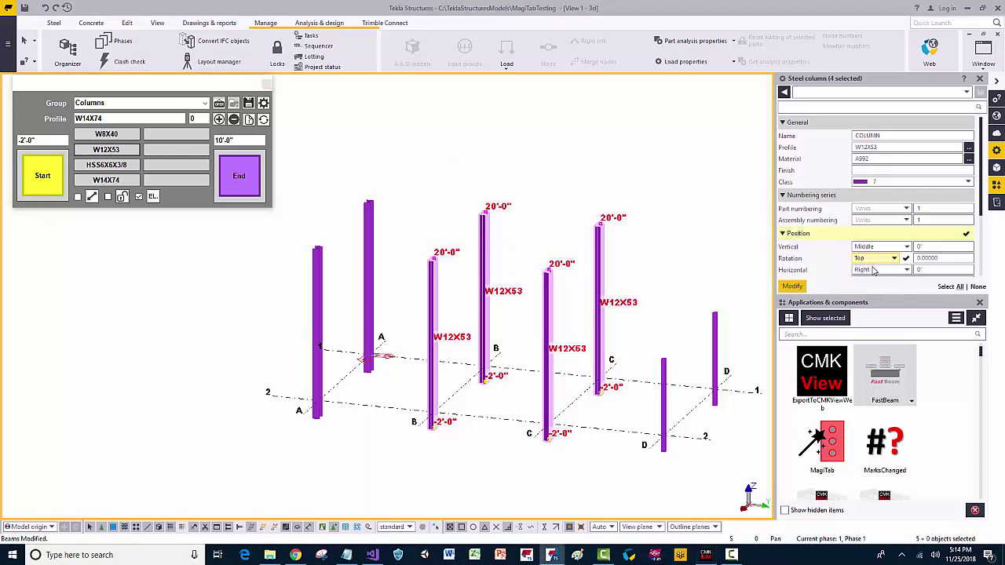
left_click(793, 287)
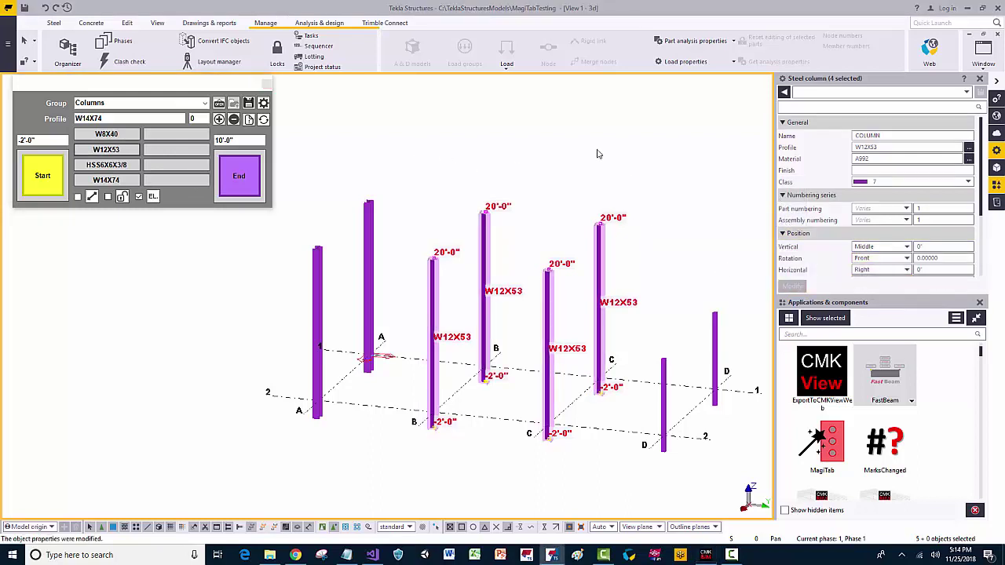
left_click(593, 142)
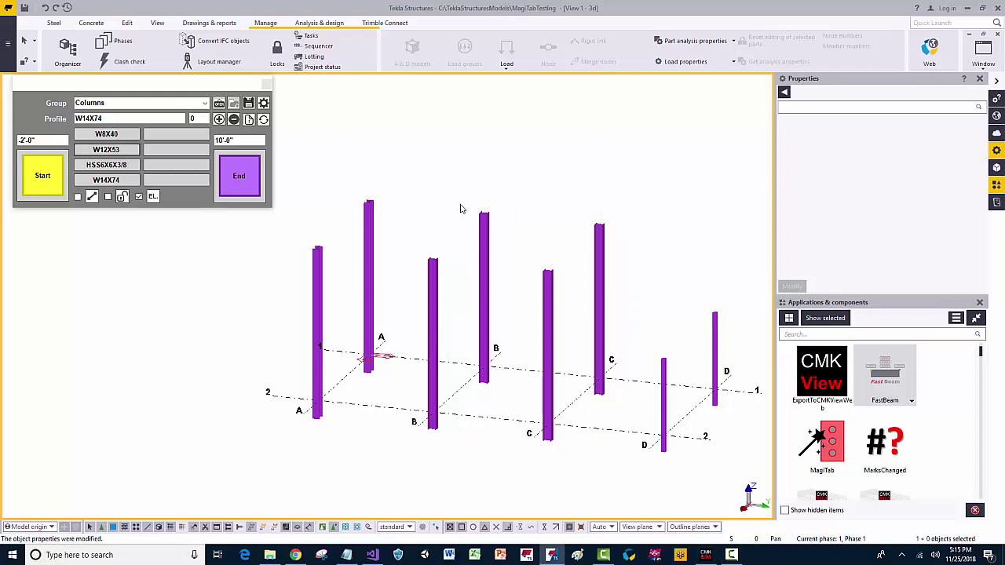
- Load the profile of the column at grid D-2 into the profile field and clear the selection
left_click(659, 404)
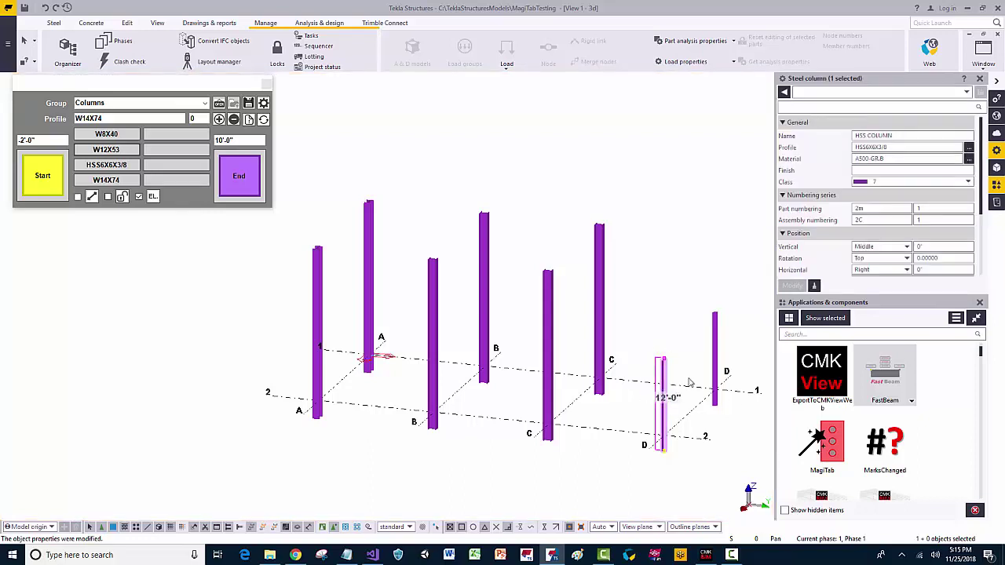
left_click(249, 119)
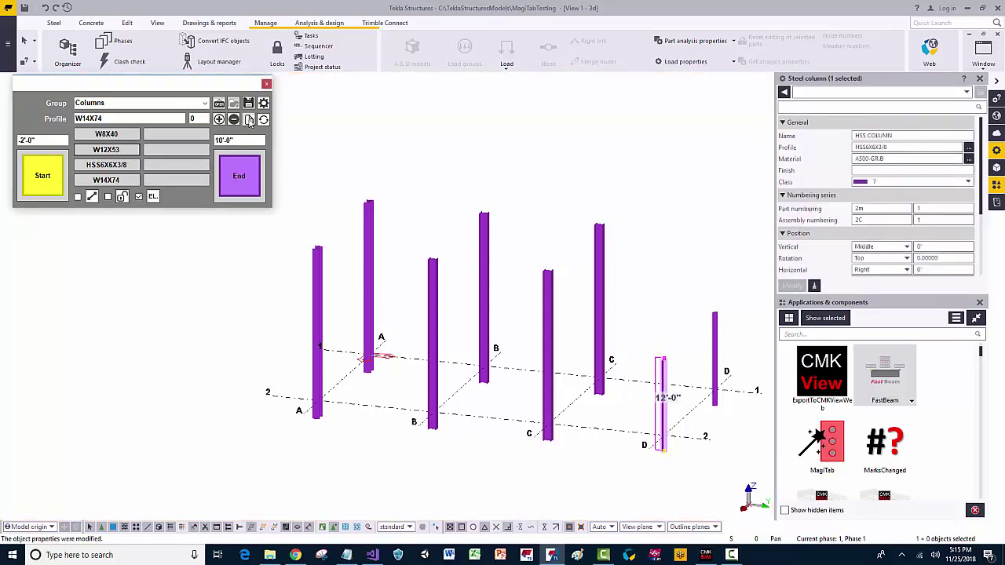
left_click(249, 120)
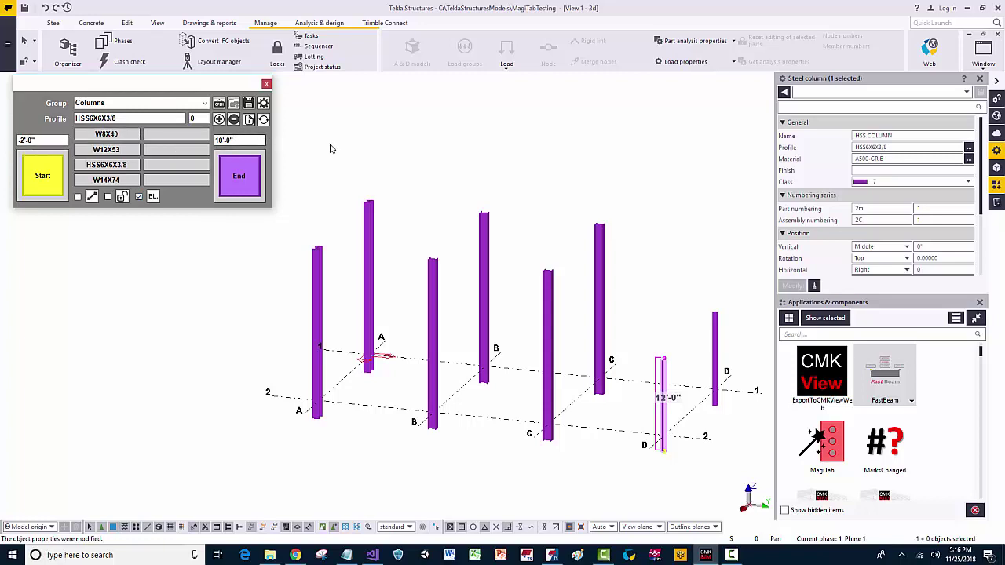
left_click(362, 151)
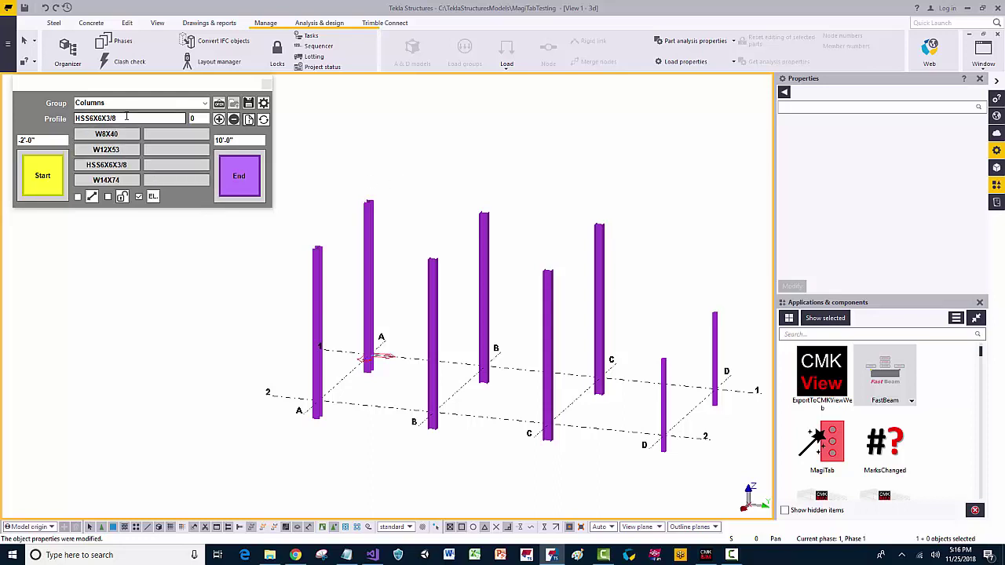
- Change the profile to HSS7X6X3/8, add it to the Columns group and remove it again
left_click(88, 131)
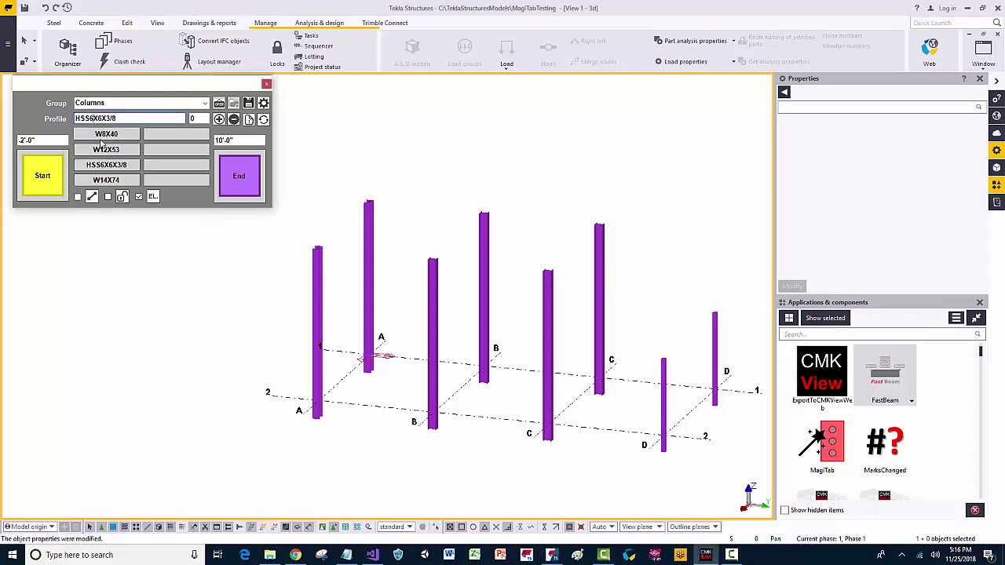
key("BackSpace")
type("7")
left_click(219, 119)
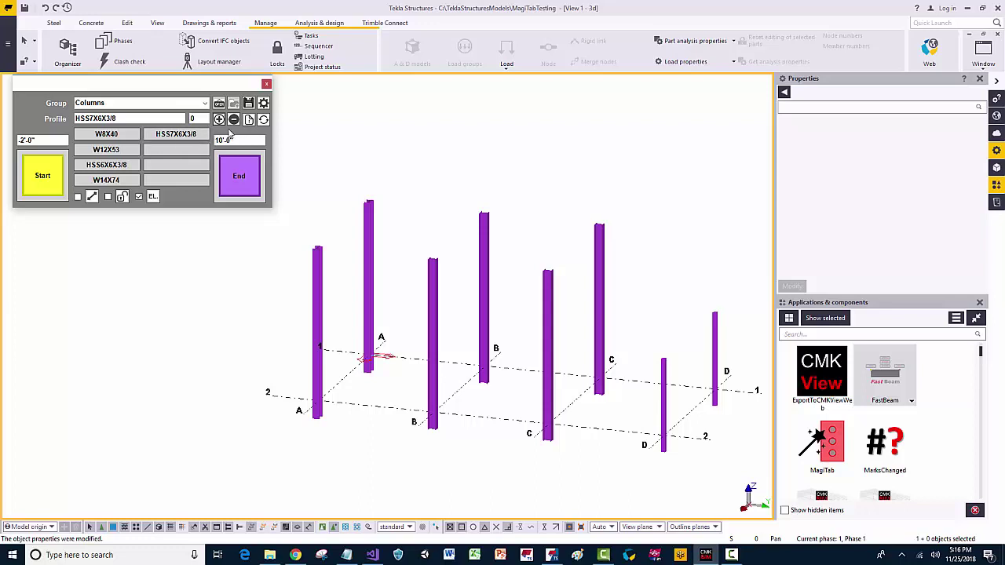
left_click(234, 119)
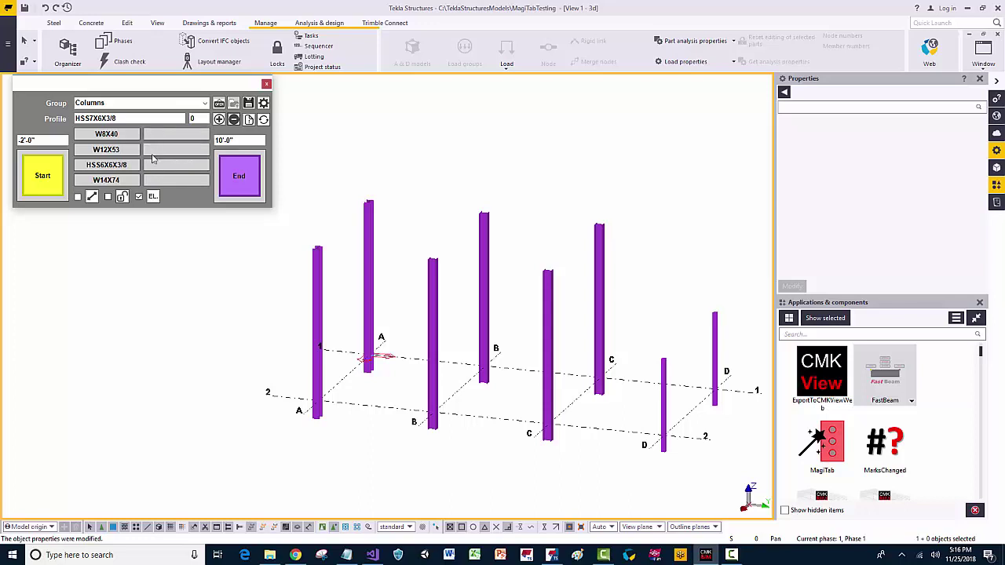
- Fill the four free slots of the Columns group with HSS7X6X3/8 and remove all four again
left_click(219, 119)
left_click(219, 118)
left_click(219, 119)
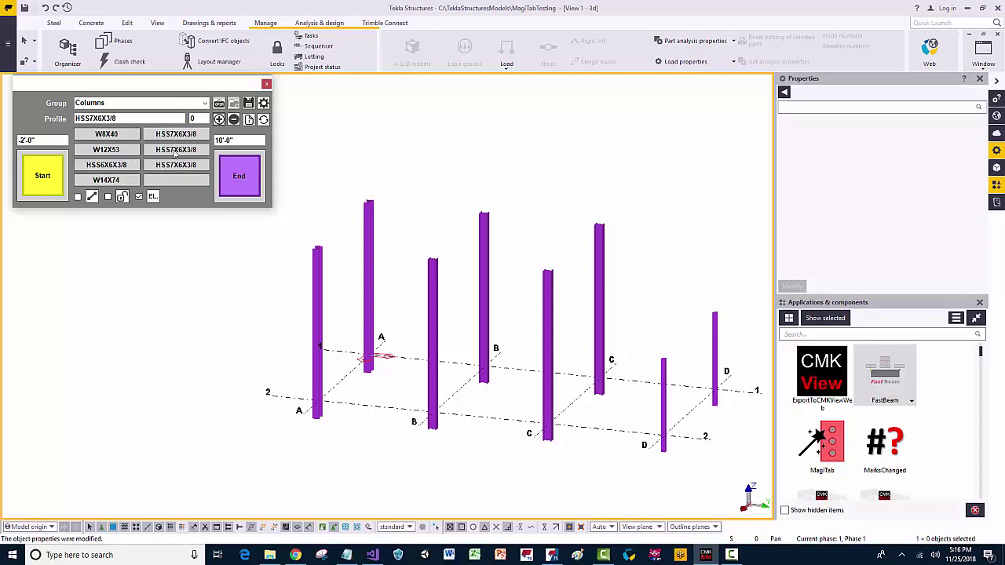
left_click(219, 119)
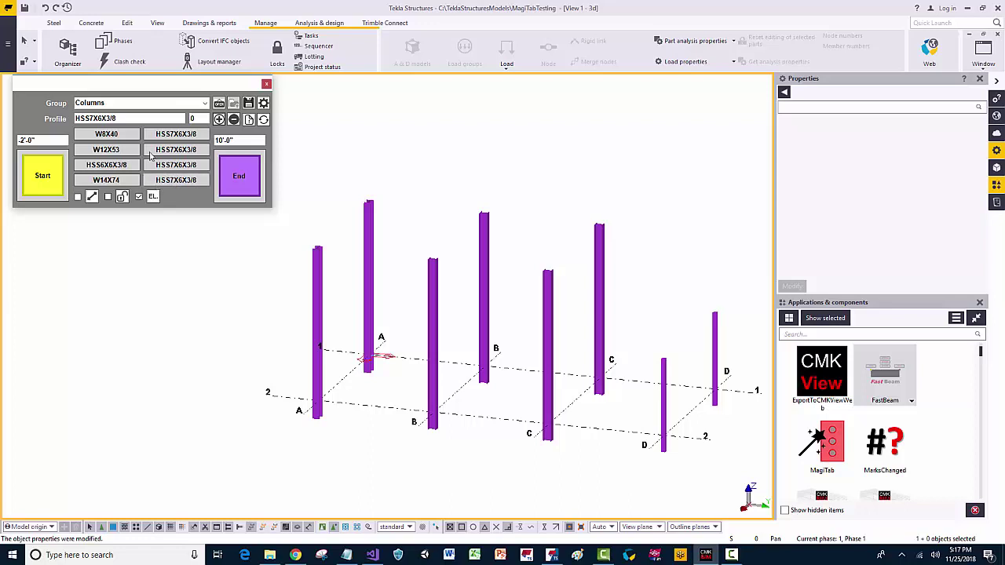
left_click(233, 119)
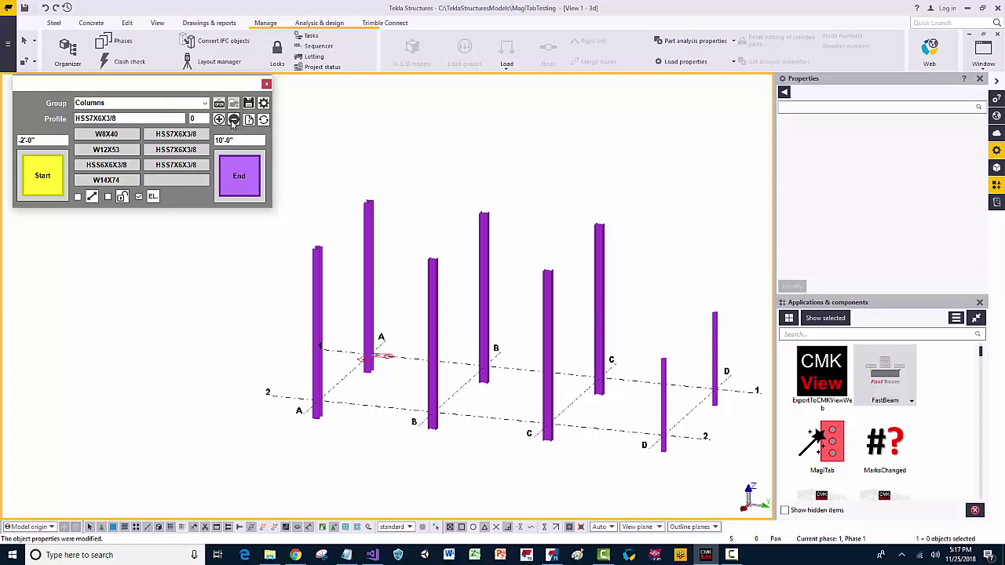
left_click(233, 119)
left_click(233, 119)
left_click(233, 119)
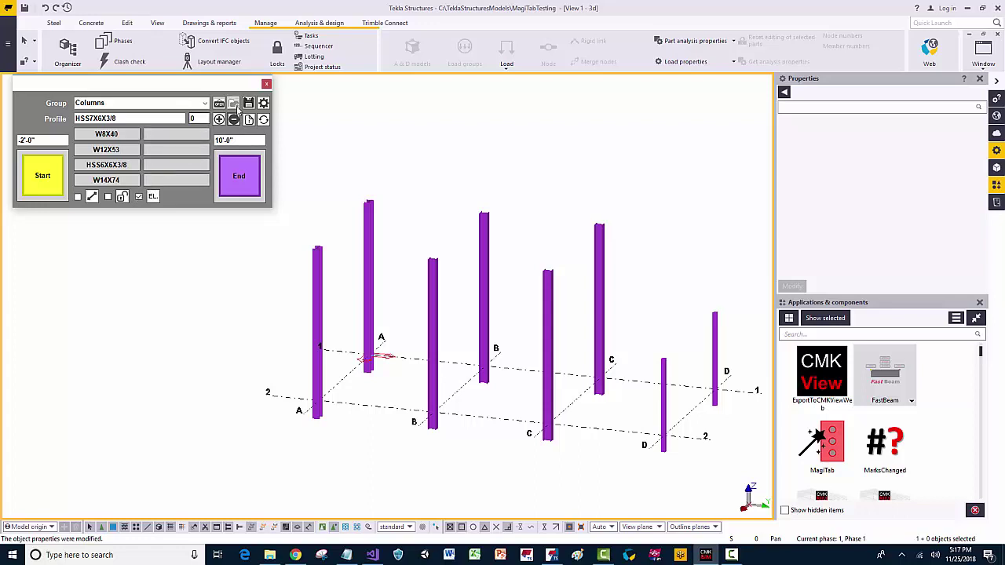
- Save the Columns profile group and start a new empty group named Beams
left_click(248, 105)
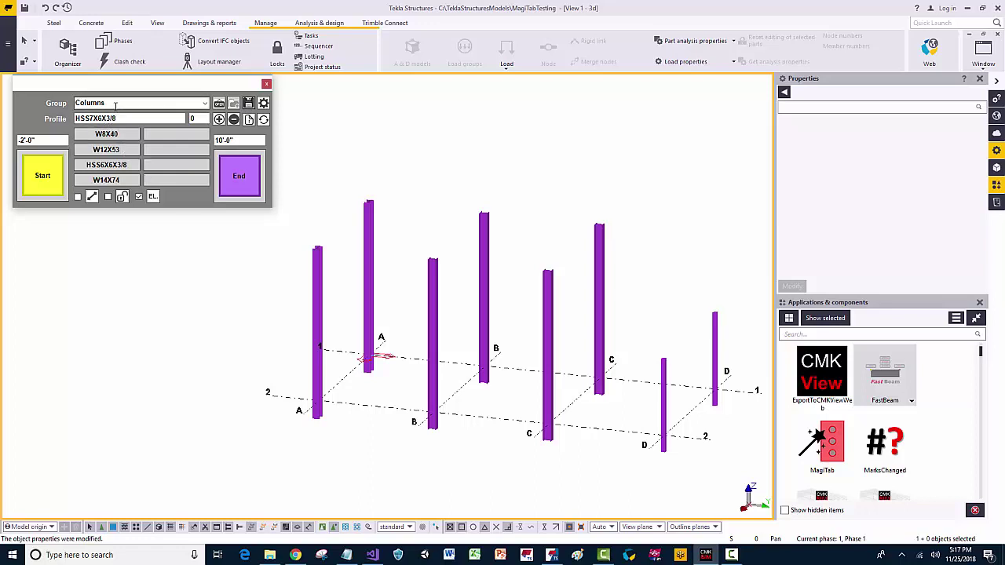
left_click(409, 154)
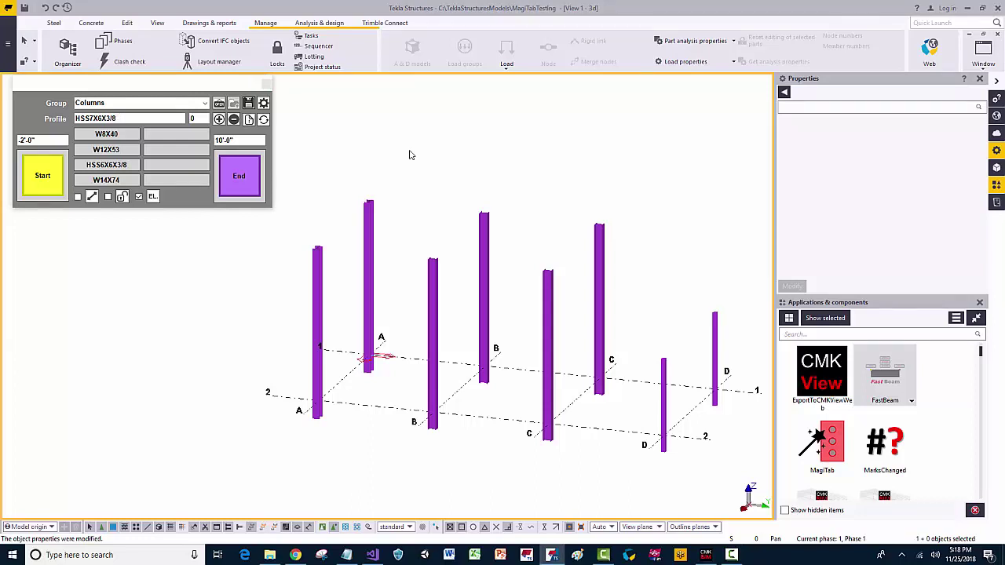
left_click(233, 105)
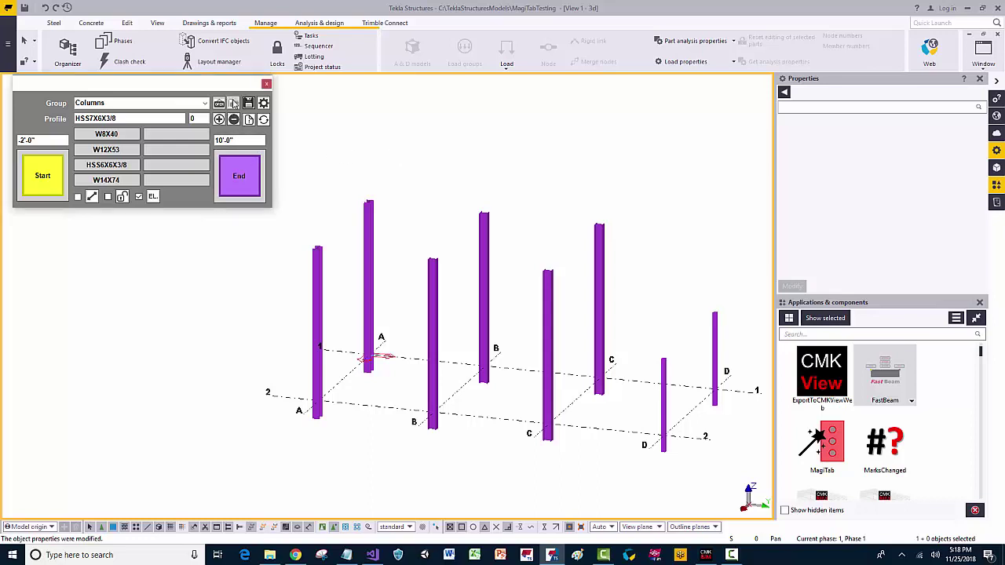
left_click_drag(129, 103, 53, 103)
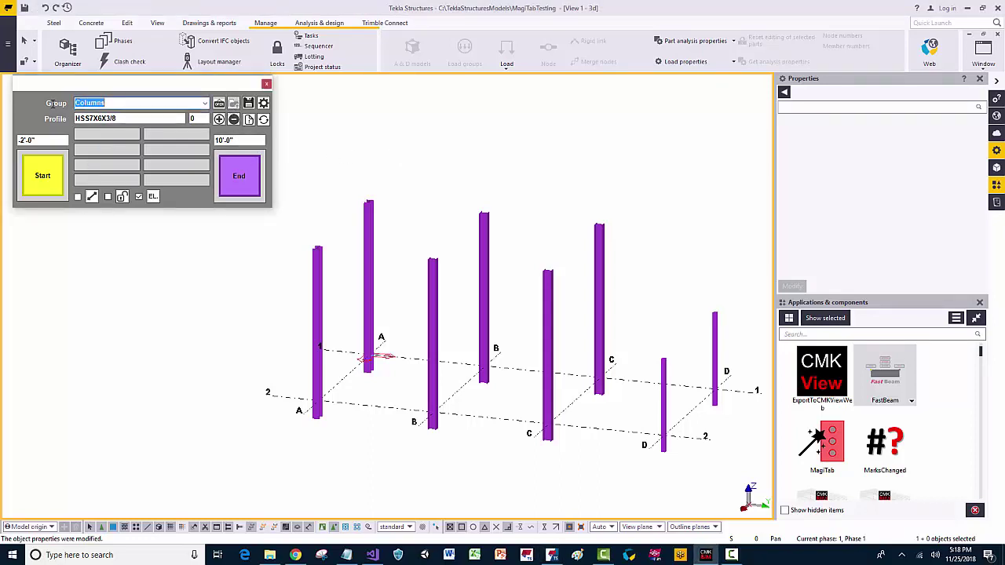
type("Beams")
key("Tab")
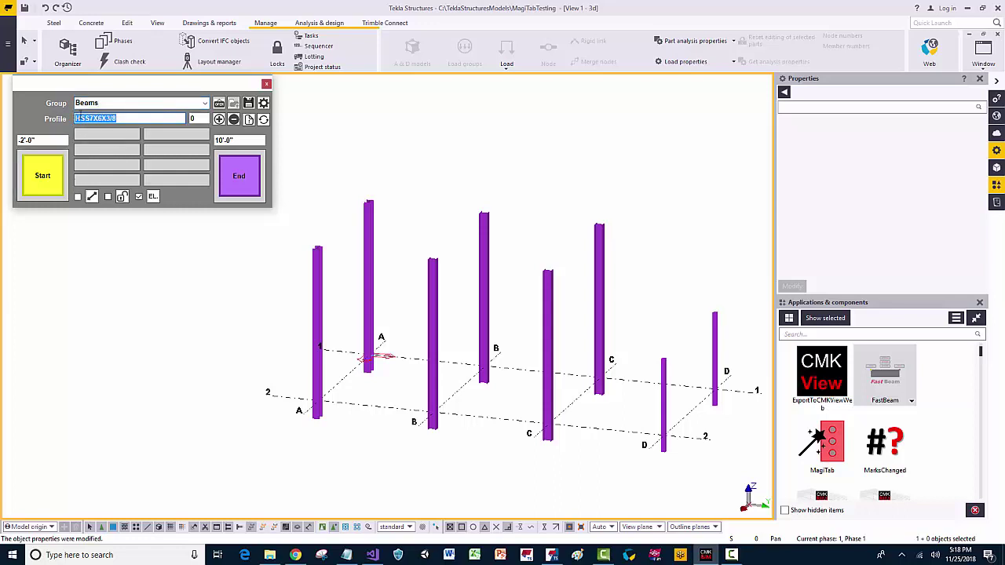
- Add the profiles W12X14, W14X22, W16X26, W18X35 and W21X44 to the Beams group
type("W12X14")
key("Return")
type("W14X")
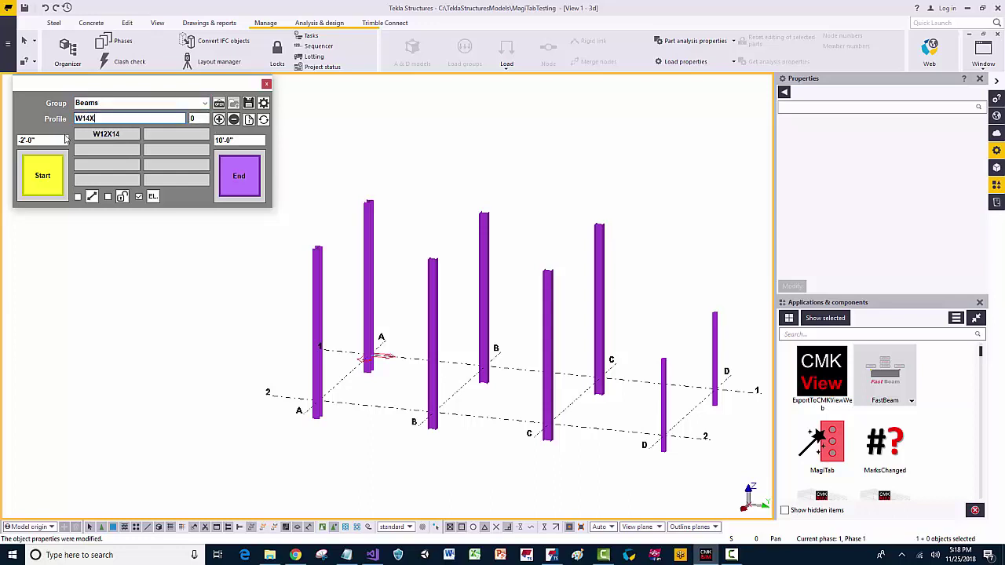
type("22")
key("Return")
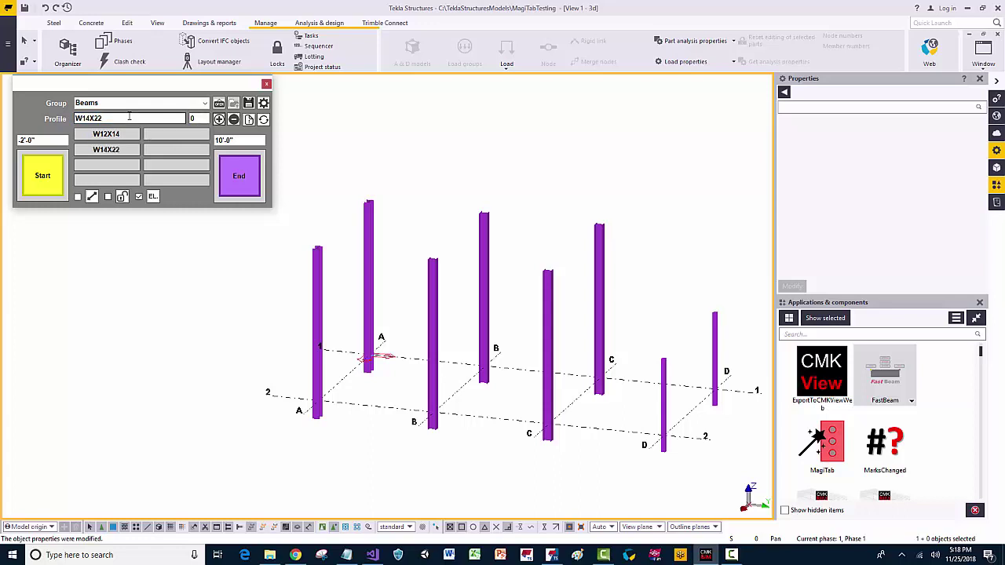
type("W1")
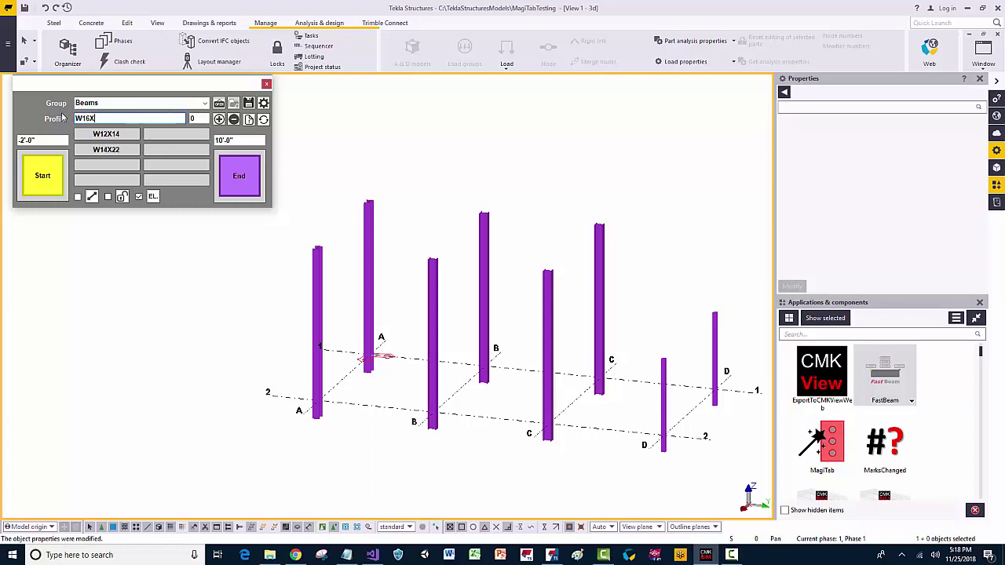
key("Return")
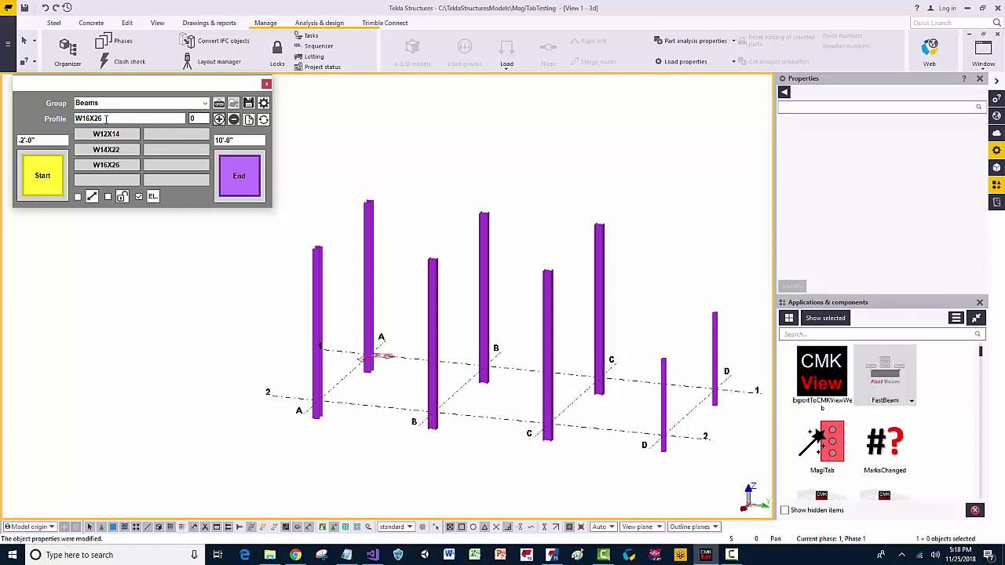
type("W18X35")
key("Return")
type("W2")
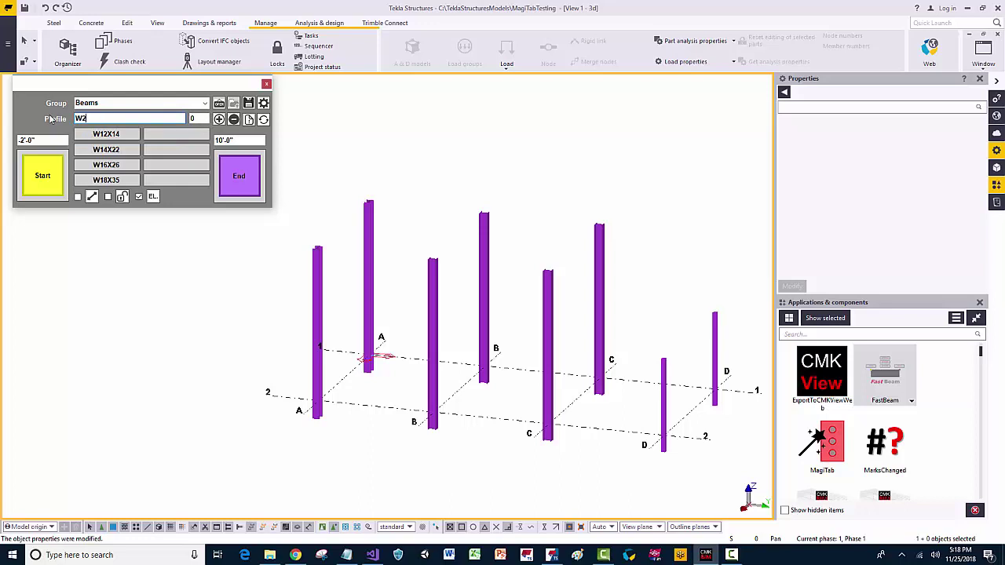
type("1X44")
key("Return")
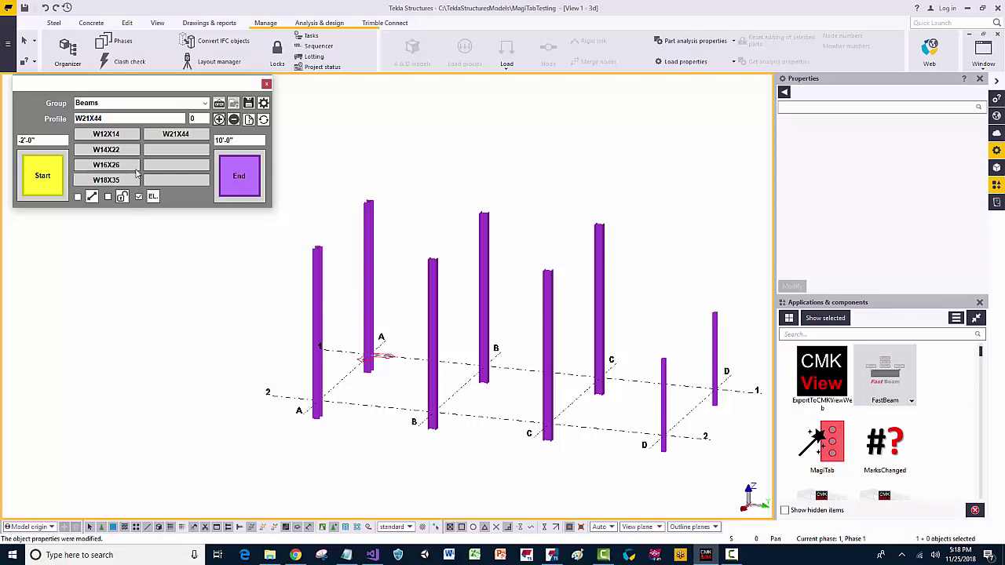
- Save the Beams group with its five profiles
left_click(105, 103)
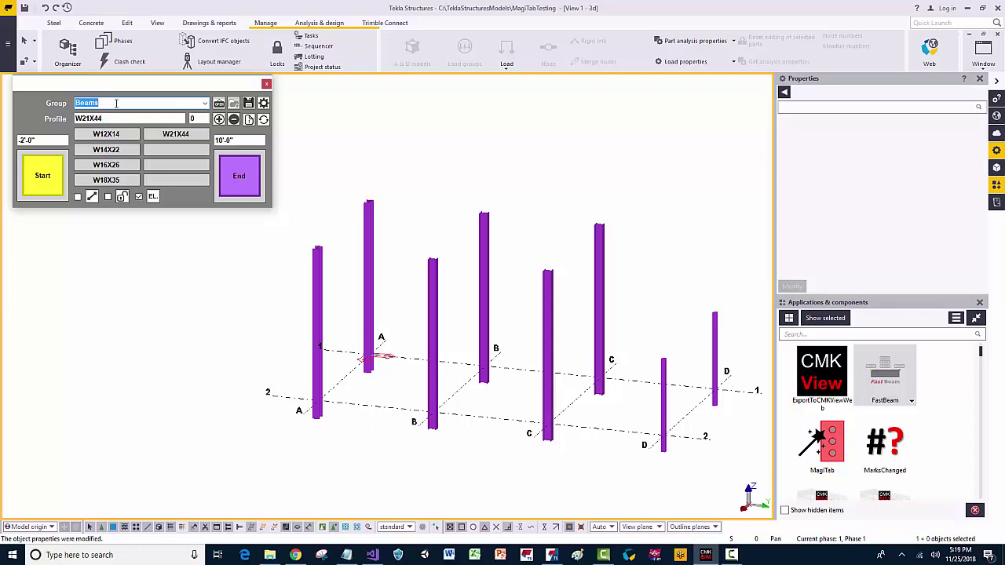
left_click(406, 180)
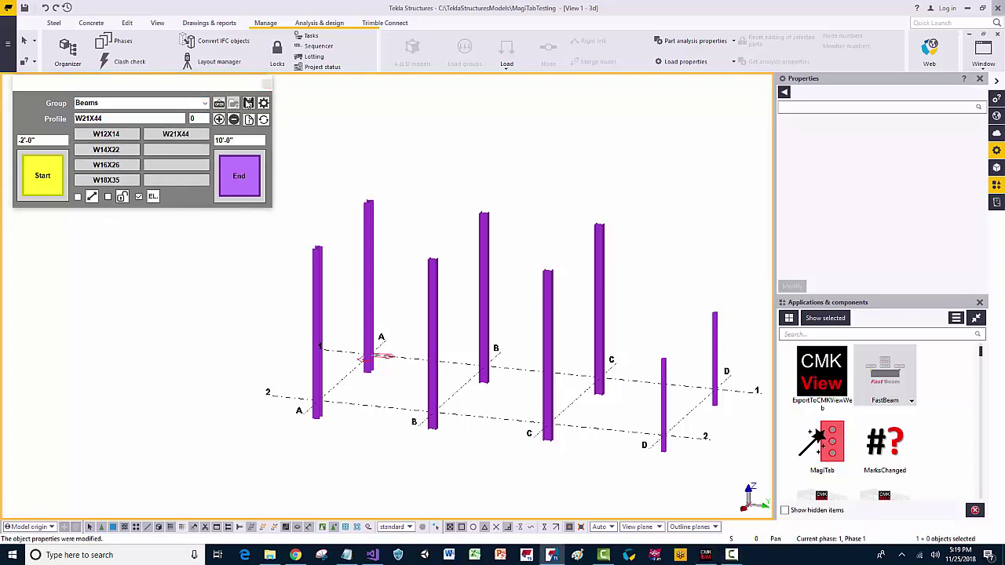
left_click(248, 103)
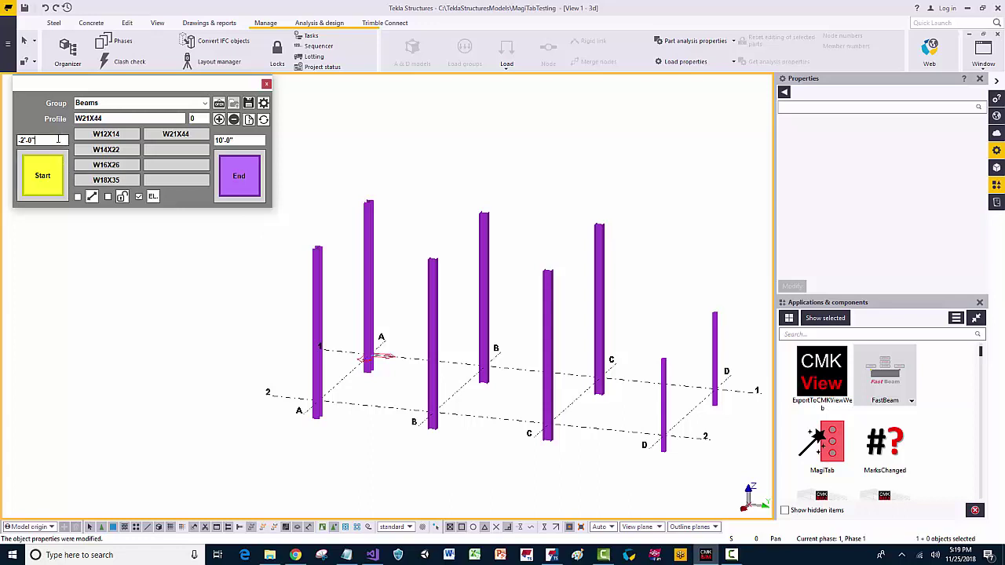
- Set the start elevation for beam placement to 10'-0"
double_click(35, 141)
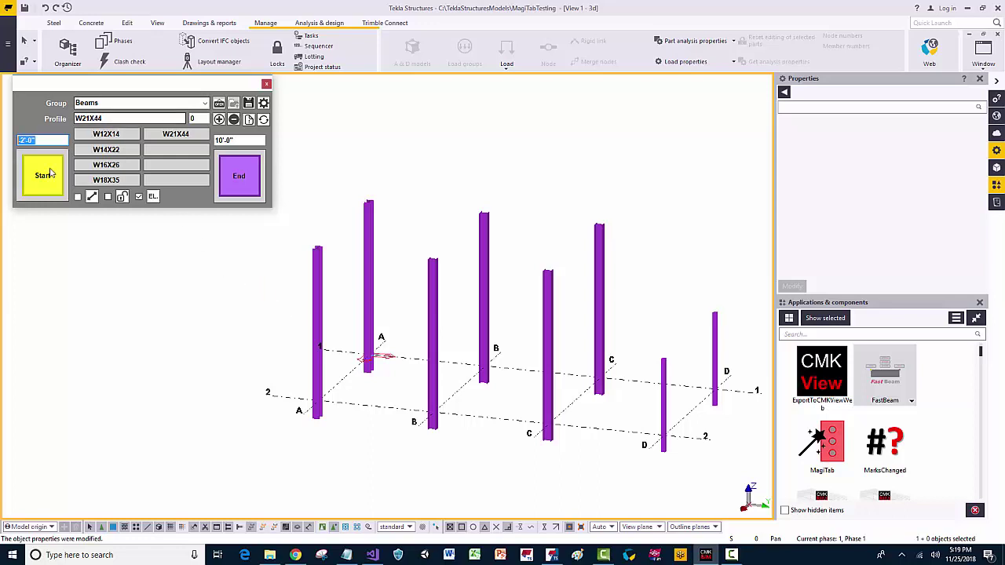
type("10")
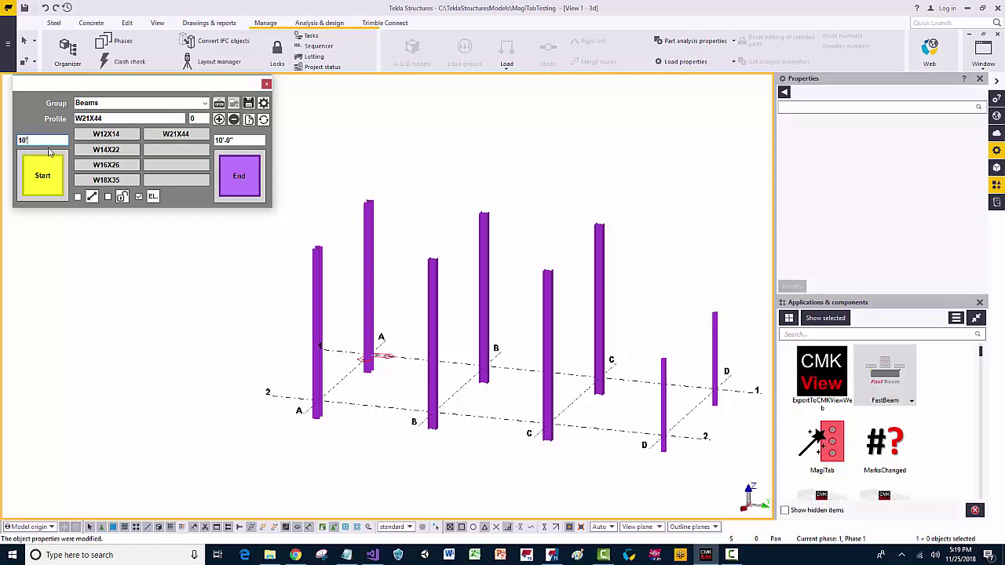
type("'")
left_click(248, 142)
left_click(384, 135)
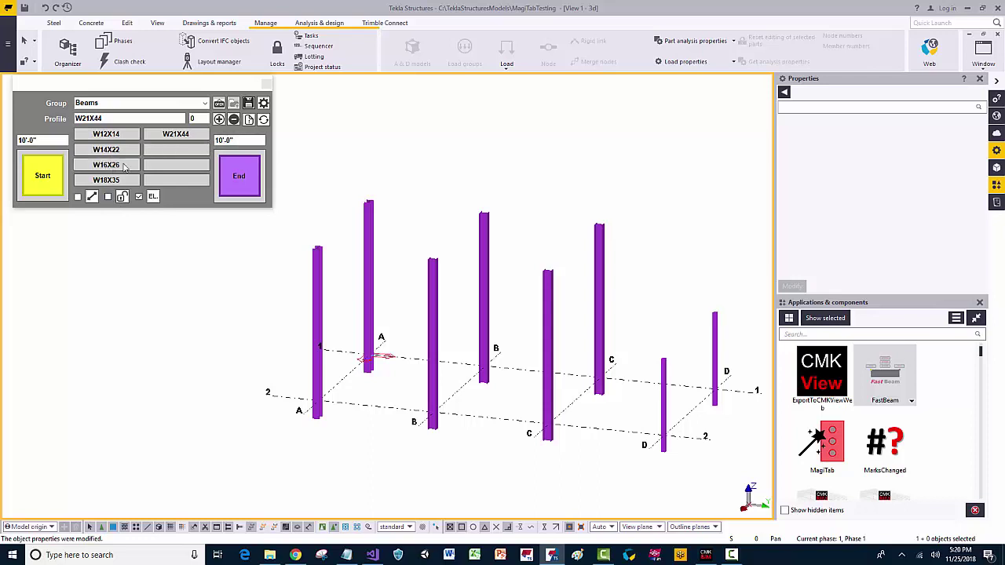
- Place W16X26 beams along grid line 2 from column A to B and from column B to C
left_click(123, 166)
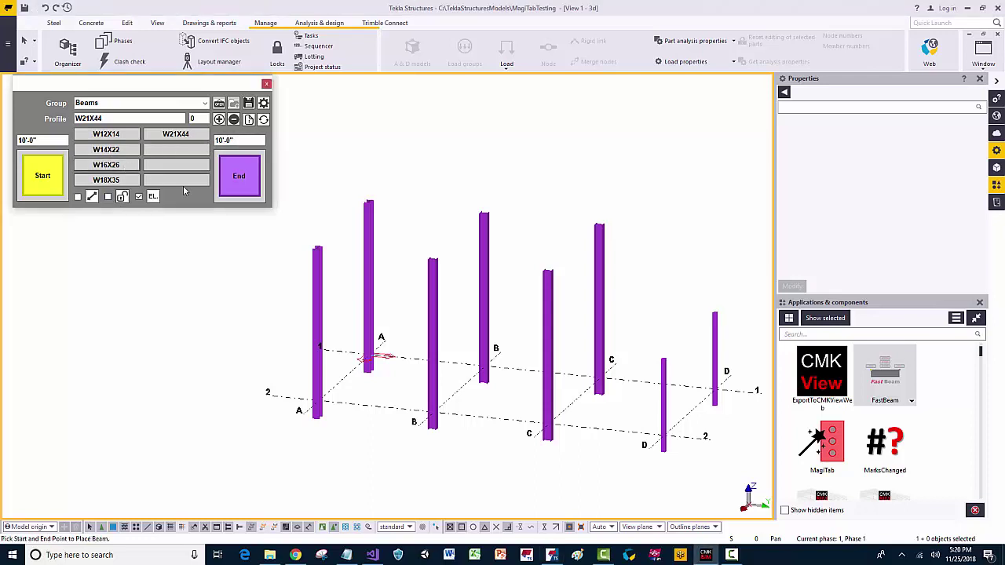
left_click(318, 248)
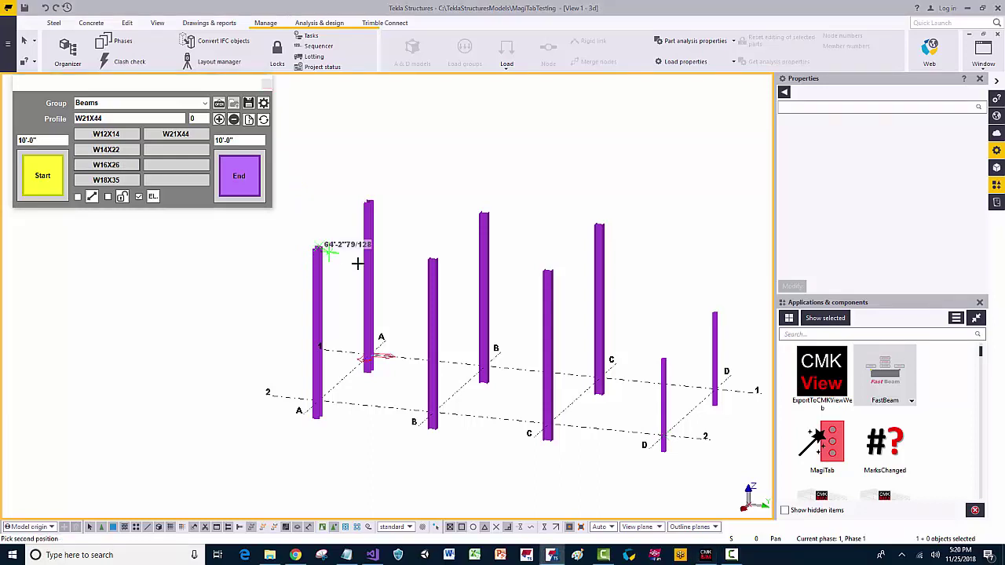
left_click(434, 259)
left_click(432, 259)
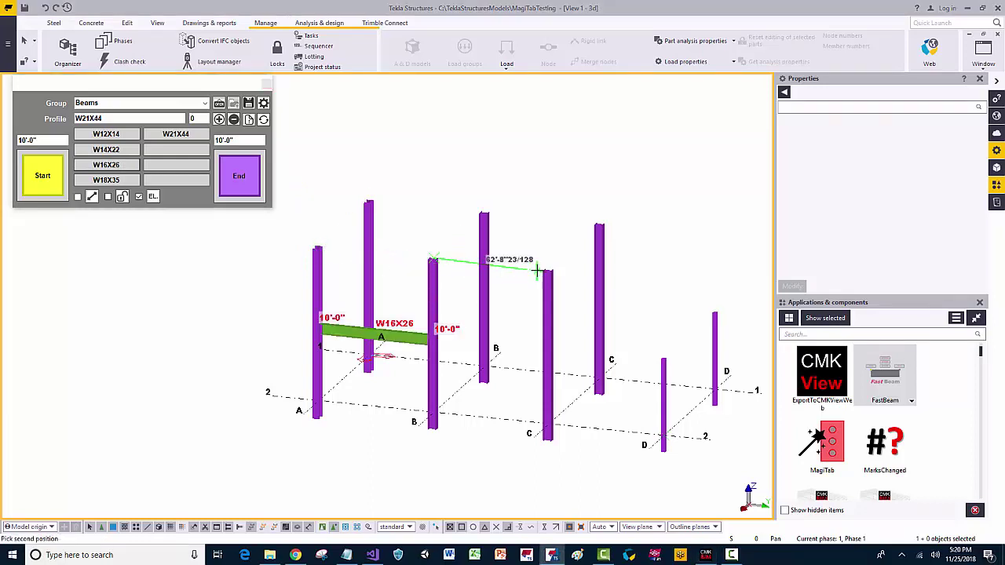
left_click(547, 271)
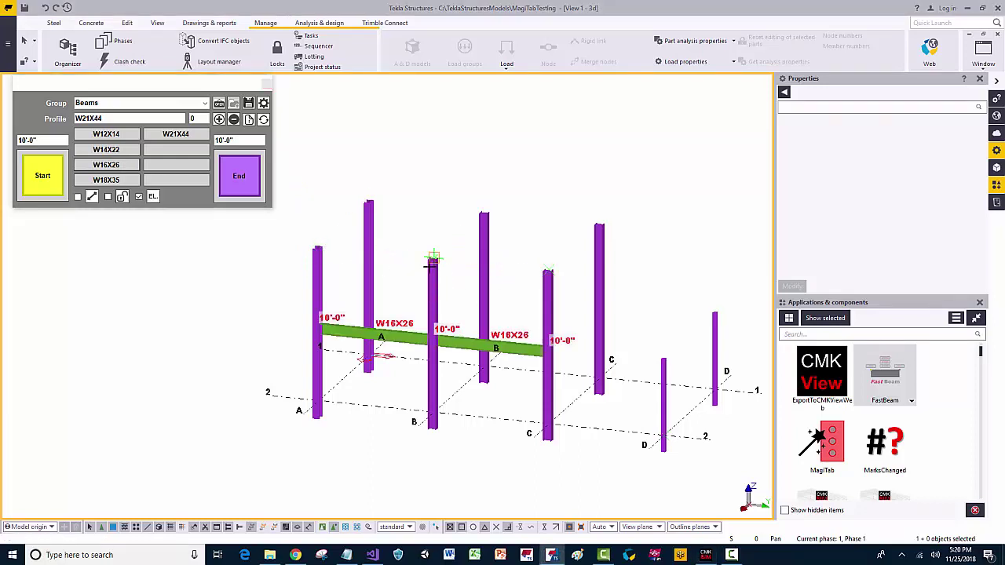
- Place W16X26 beams from grid line 2 to grid line 1 between the columns on lines C, B and A
left_click(547, 271)
left_click(598, 226)
left_click(433, 258)
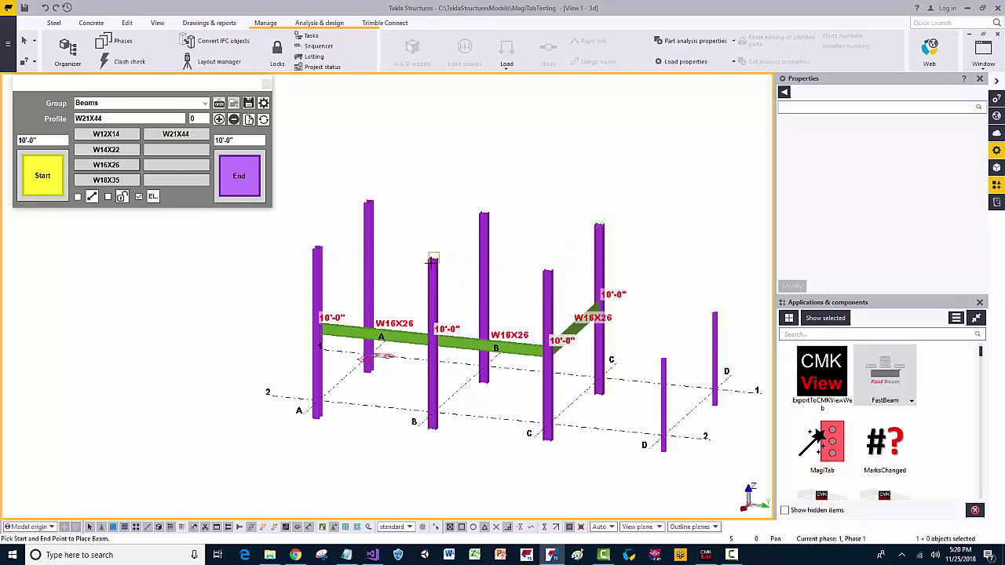
left_click(484, 212)
left_click(317, 248)
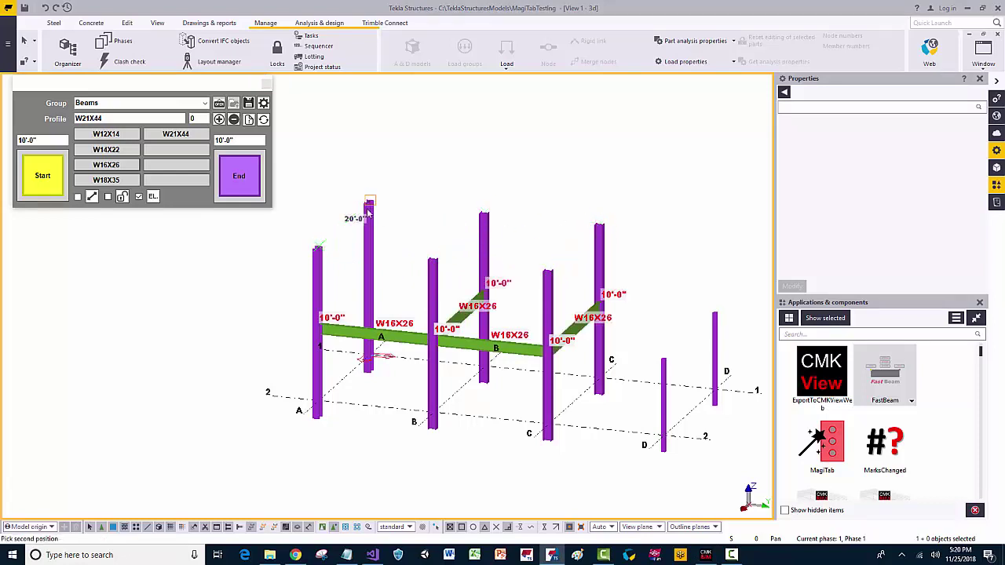
left_click(368, 202)
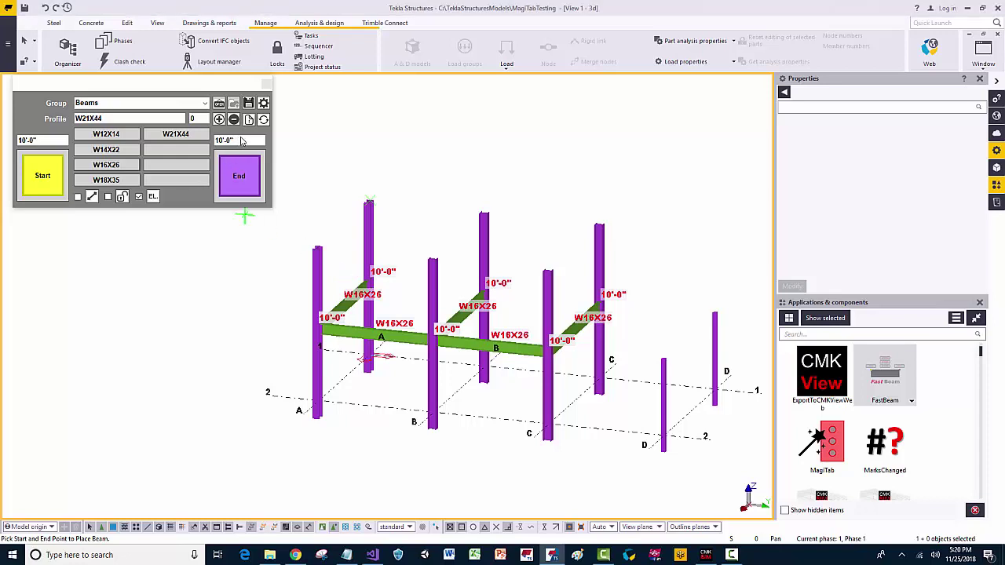
- Set both the start and end elevations for beam placement to 12'-0"
right_click(338, 157)
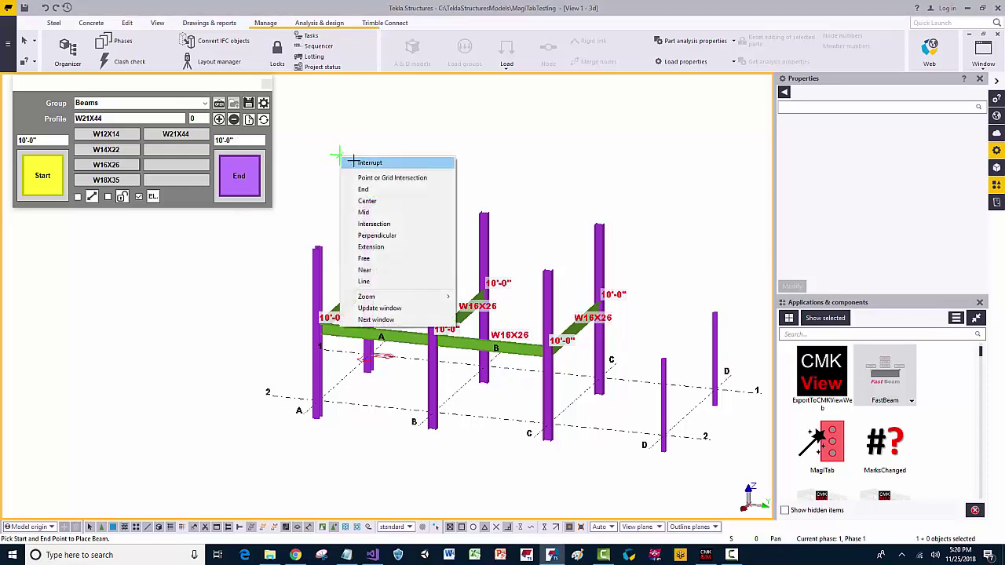
left_click(345, 159)
left_click(227, 140)
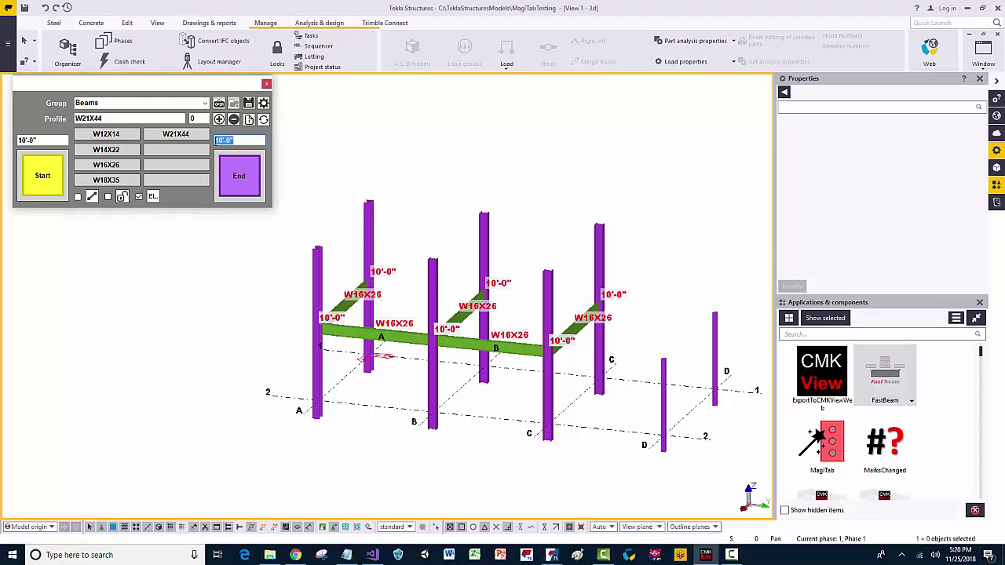
type("12'-0\"")
left_click(19, 140)
type("12'")
- Place W21X44 beams along grid line 1 from column A to B and from column B to C
left_click(176, 133)
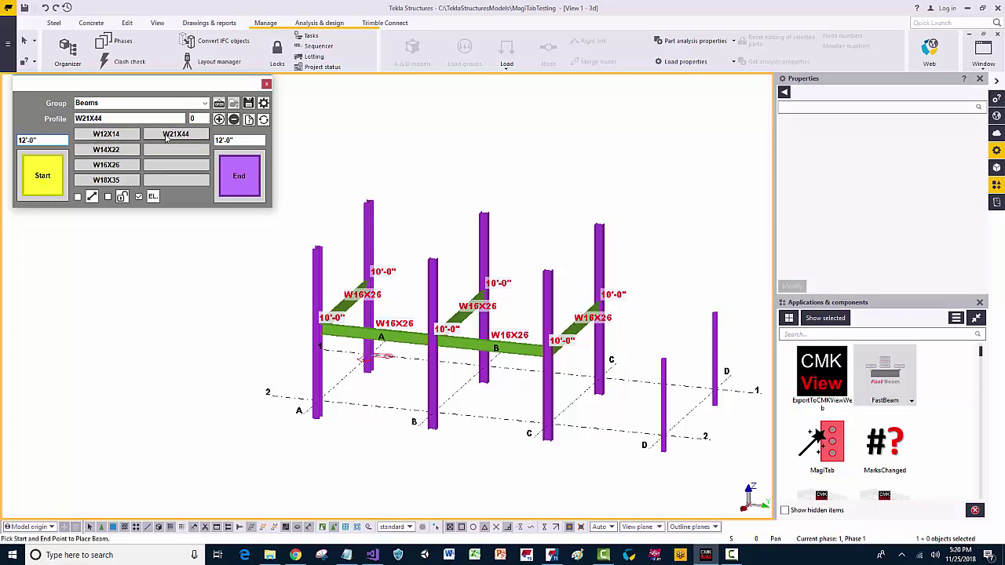
left_click(369, 202)
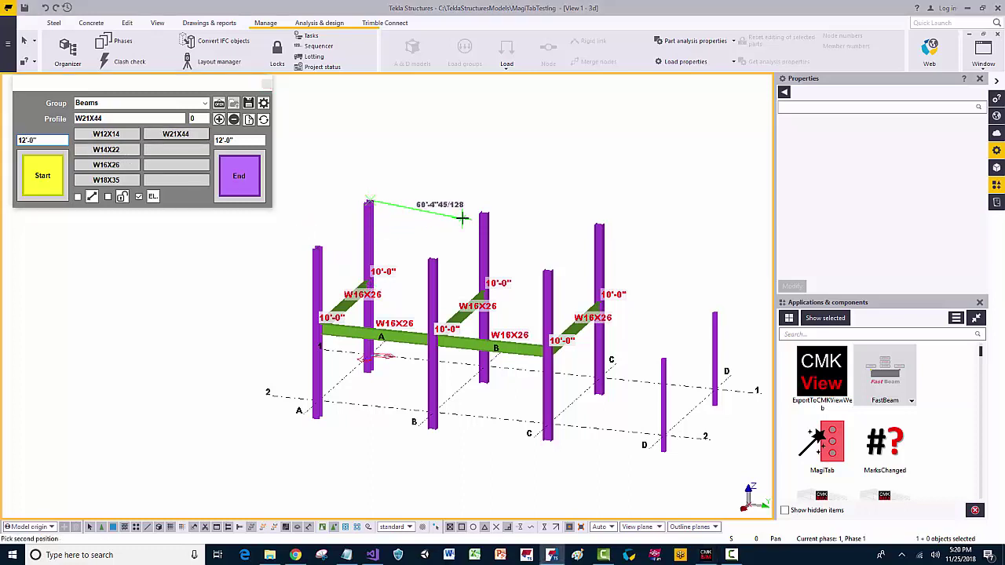
left_click(483, 212)
left_click(484, 212)
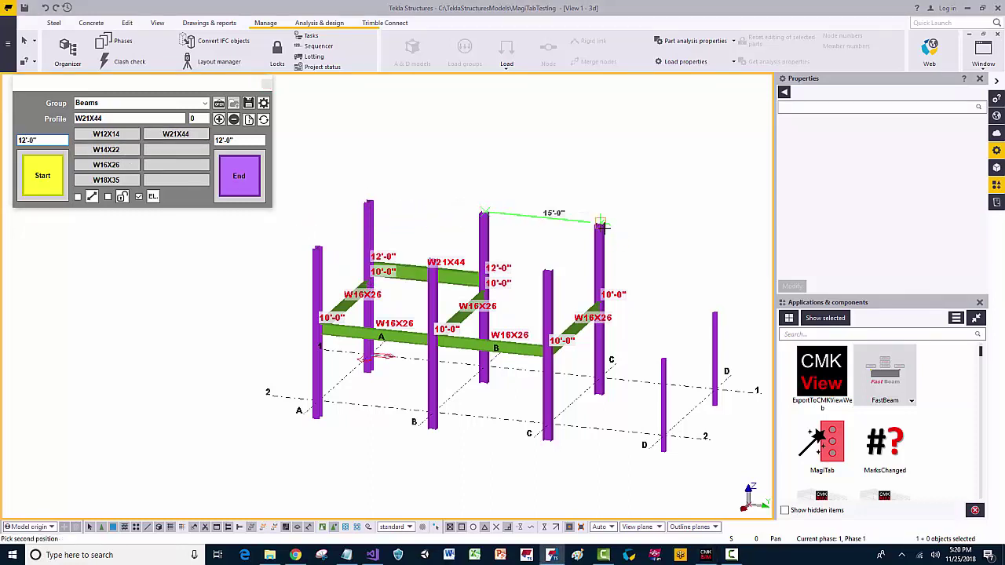
left_click(599, 225)
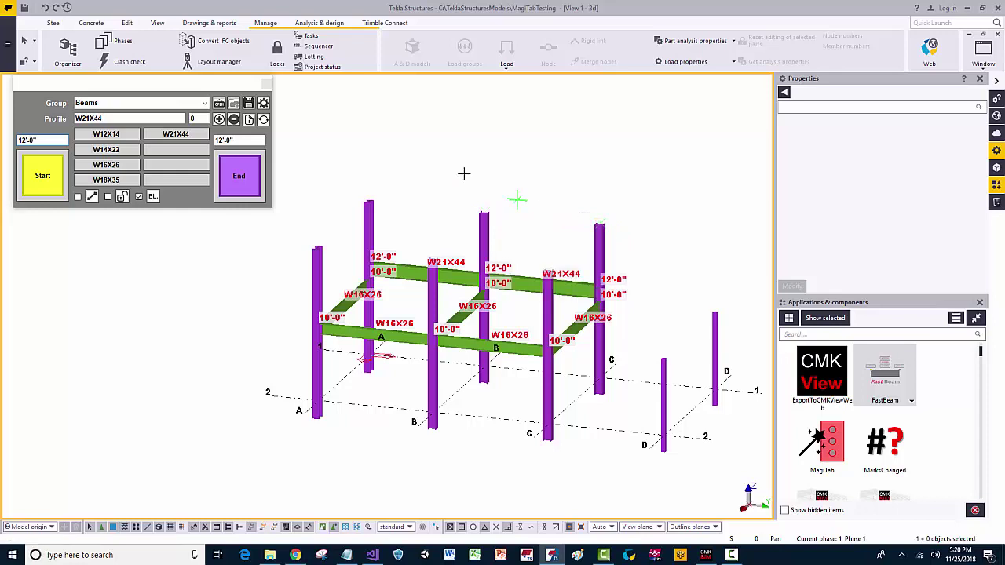
right_click(422, 146)
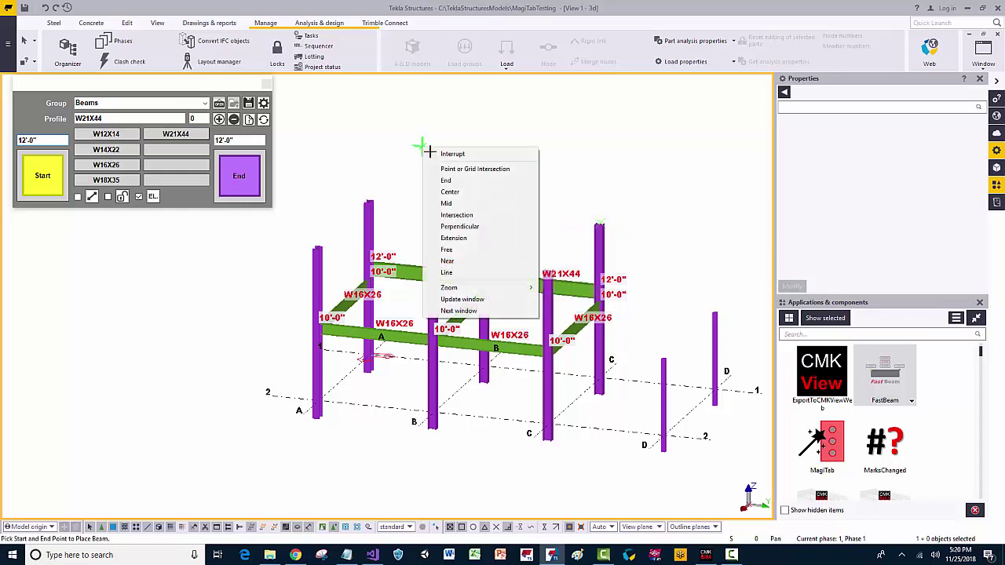
left_click(431, 152)
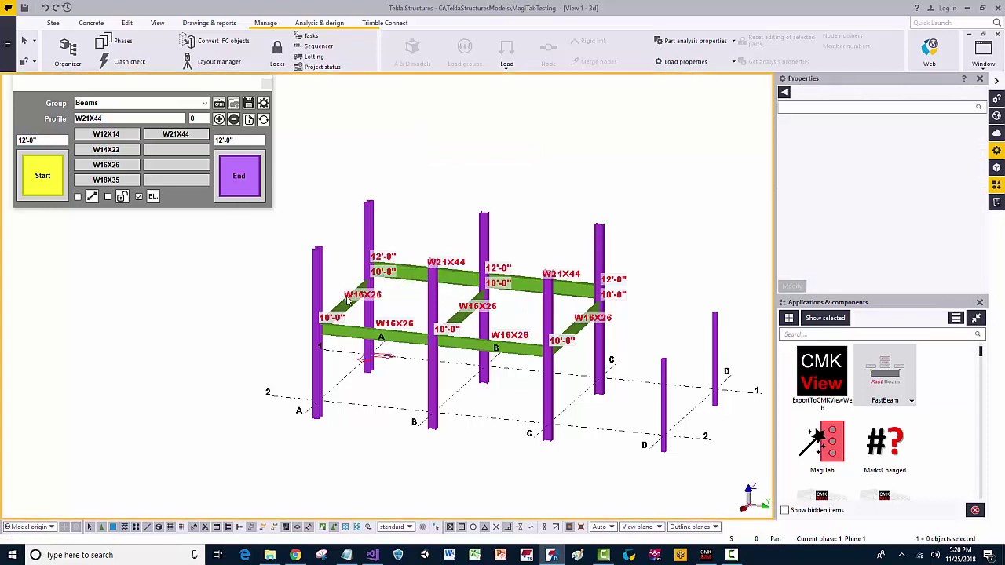
- Load the 10'-0" elevations from the W16X26 beam on grid line A and apply them to both W21X44 beams on grid line 1
left_click(343, 312)
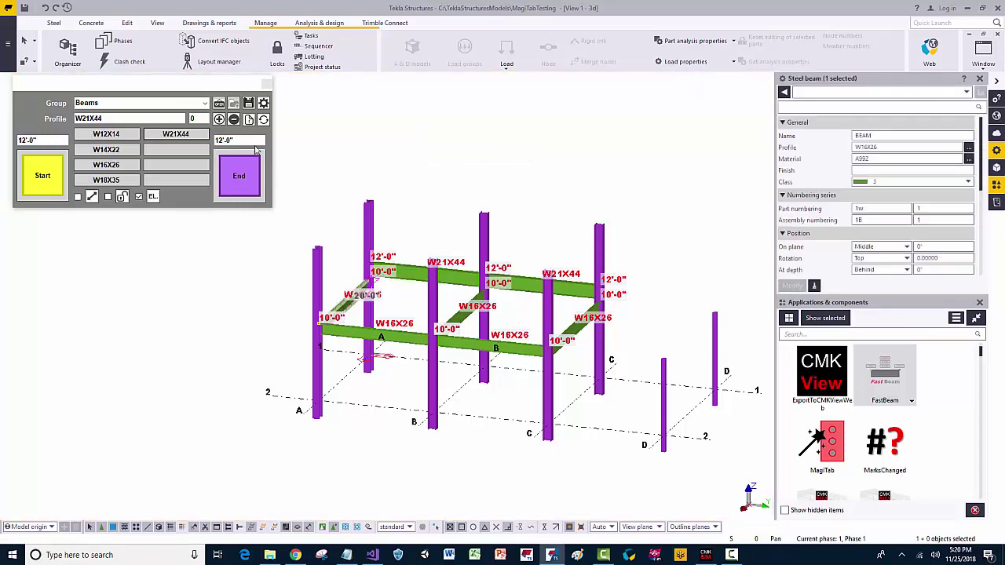
left_click(248, 121)
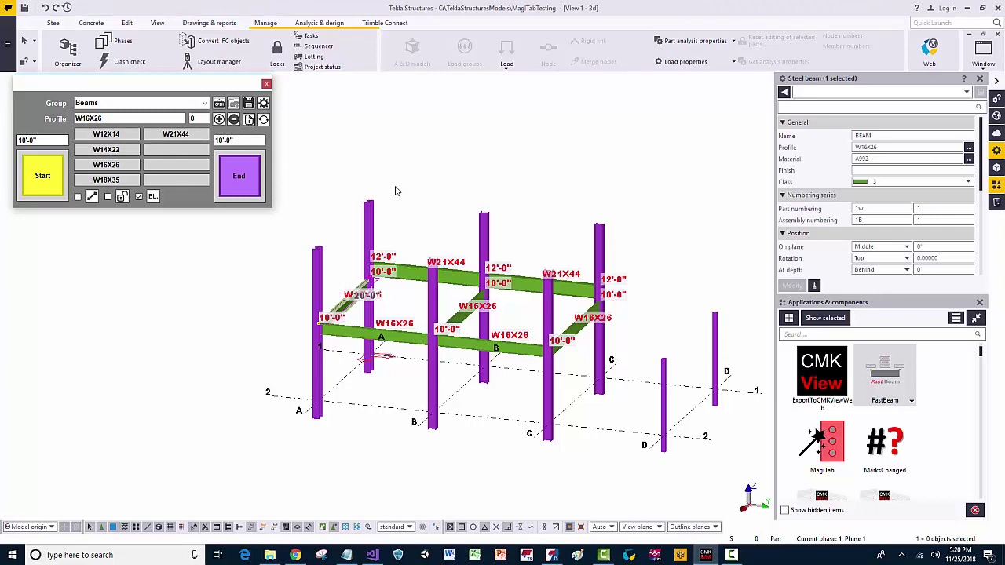
left_click(409, 270)
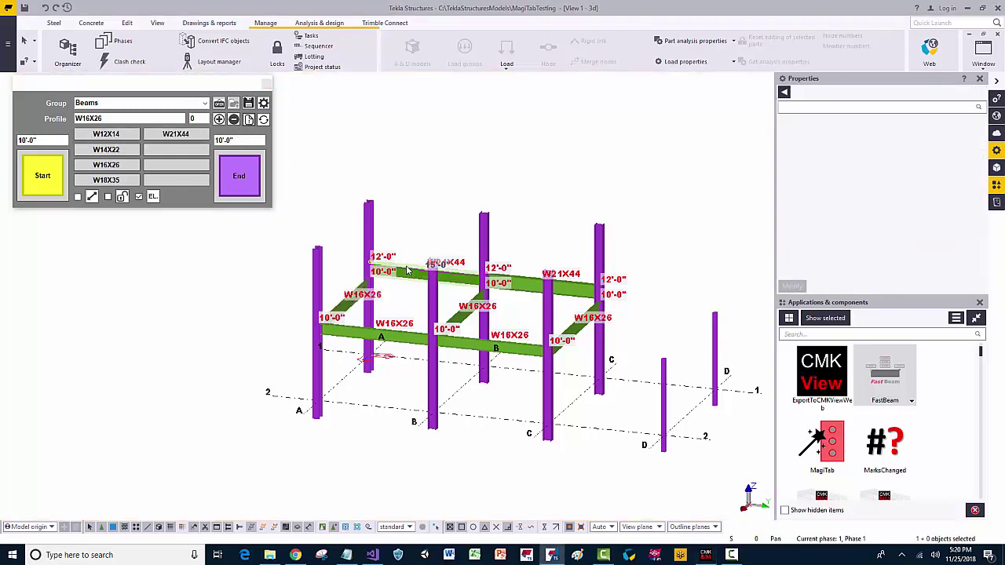
left_click(515, 284, "ctrl")
left_click(239, 176)
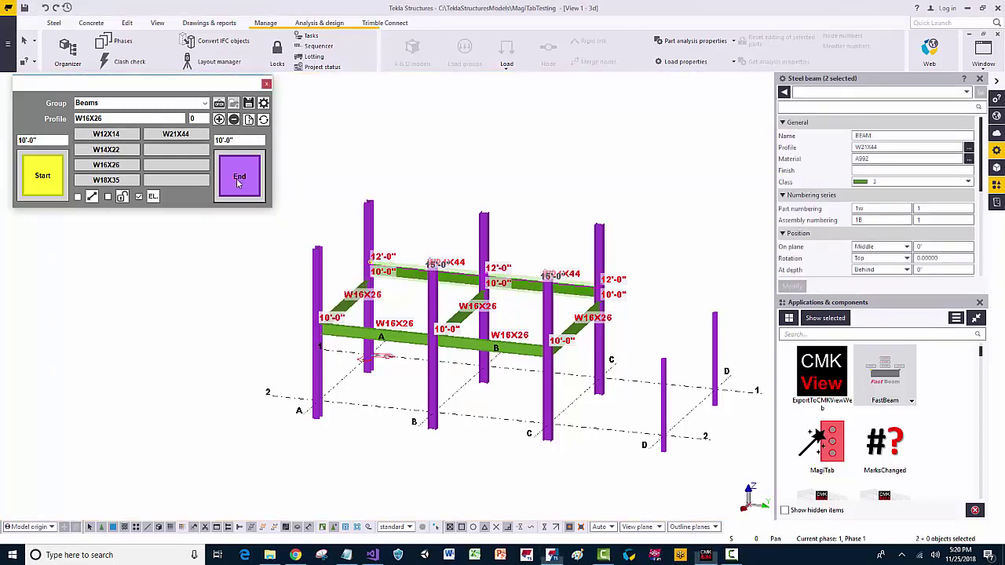
left_click(388, 141)
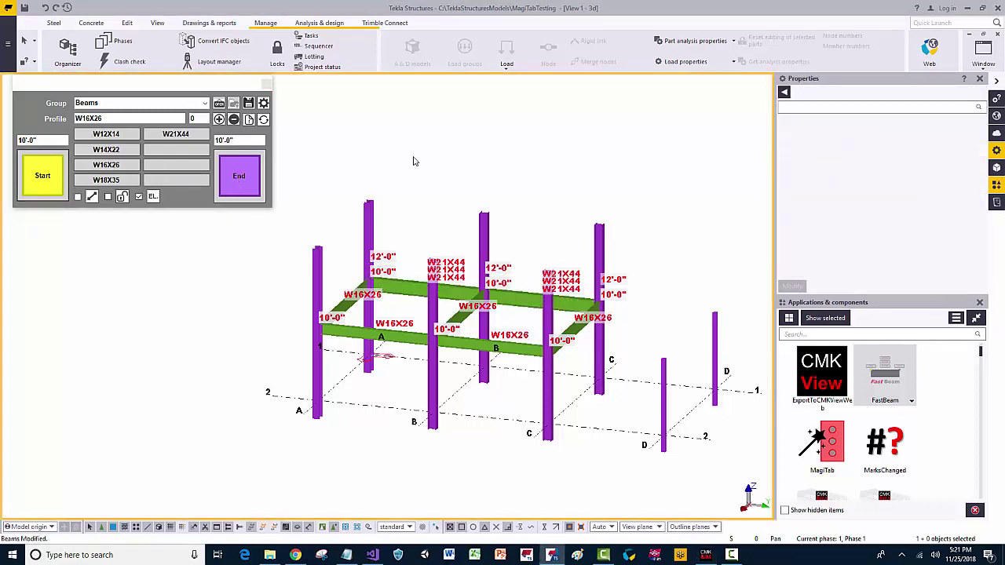
left_click(421, 179)
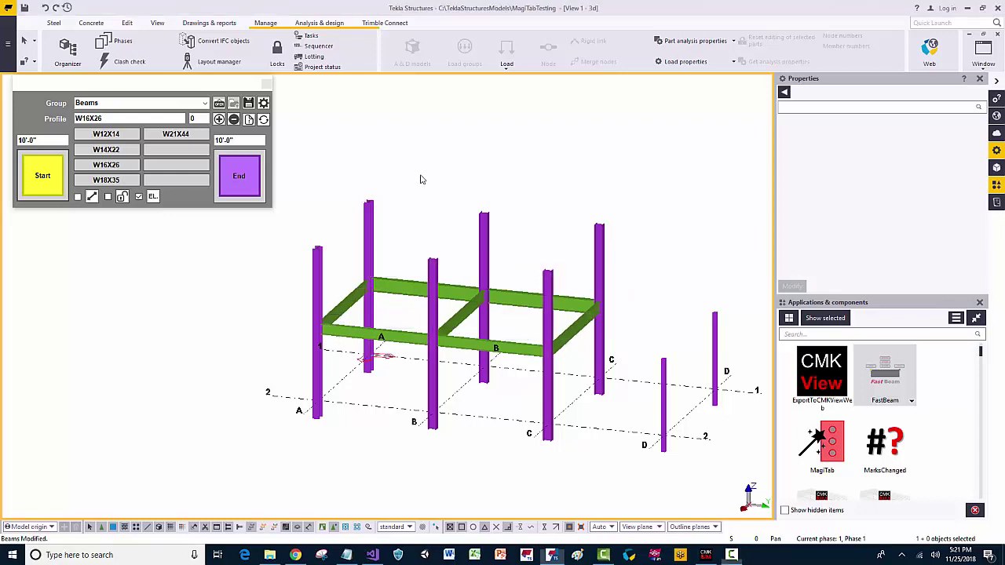
- Turn on the lock option and place a sloping W14X22 beam between the tops of columns C and D on grid line 1
left_click(109, 197)
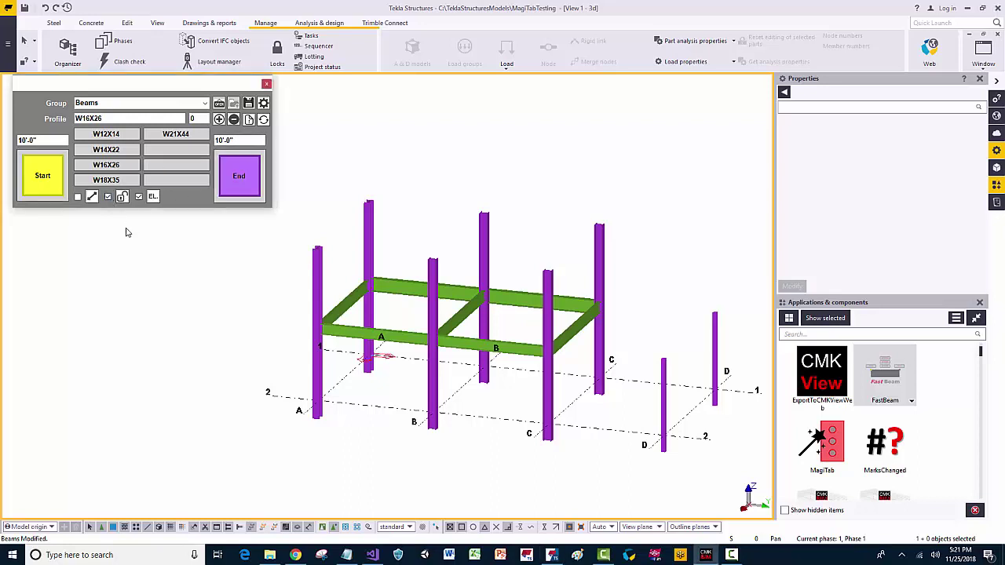
left_click(106, 149)
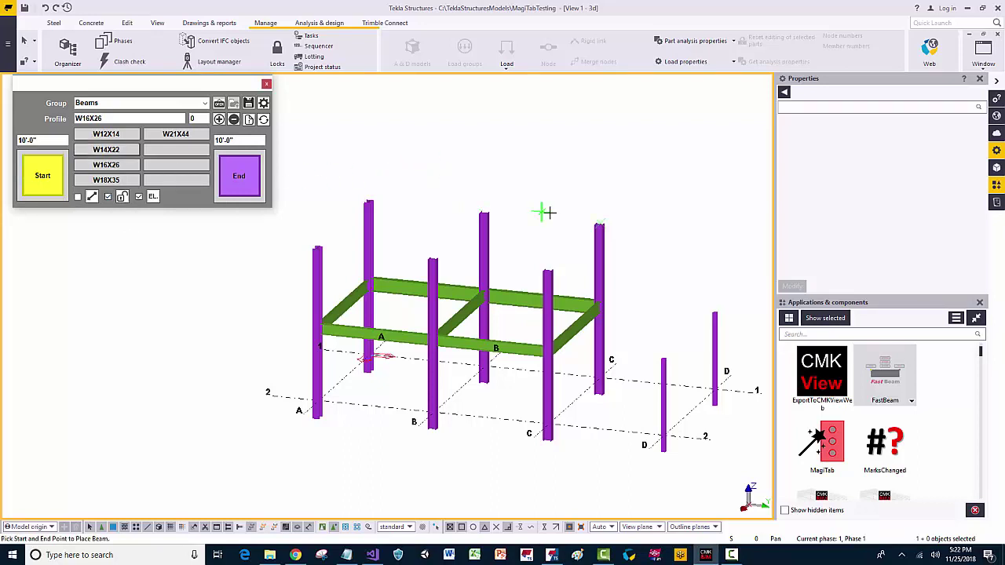
left_click(600, 224)
left_click(713, 314)
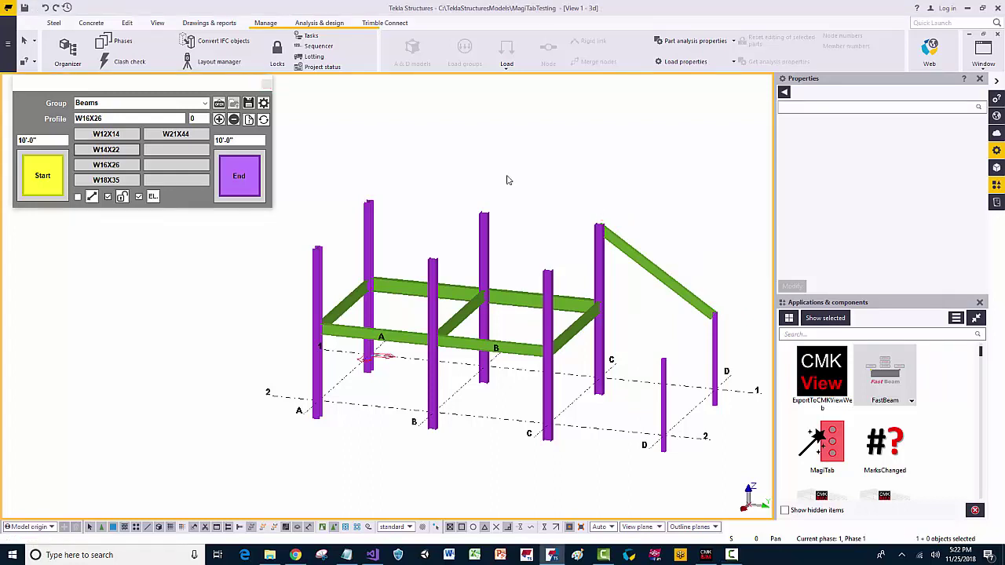
- Delete the sloping beam between columns C and D and turn off the lock option
key("Delete")
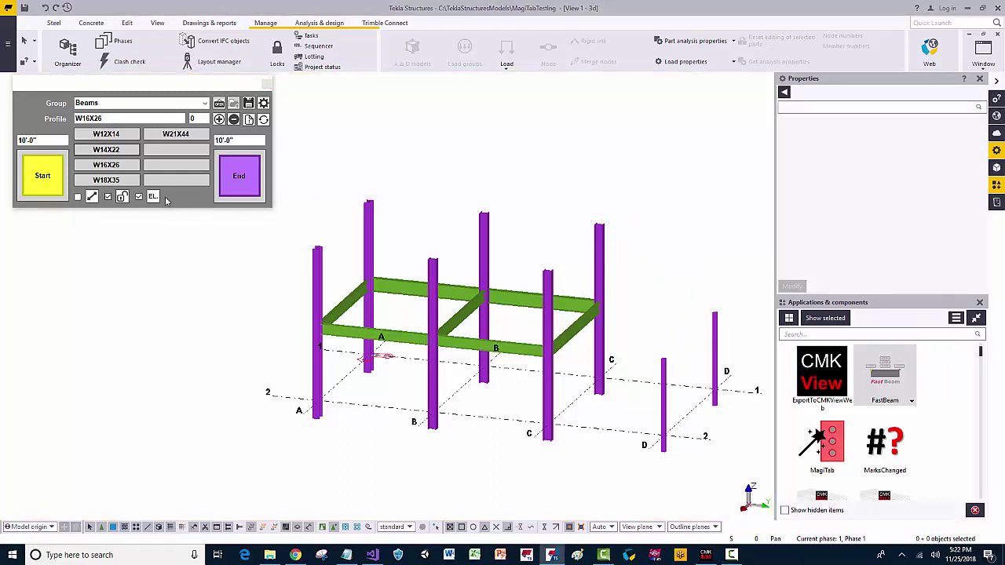
left_click(108, 196)
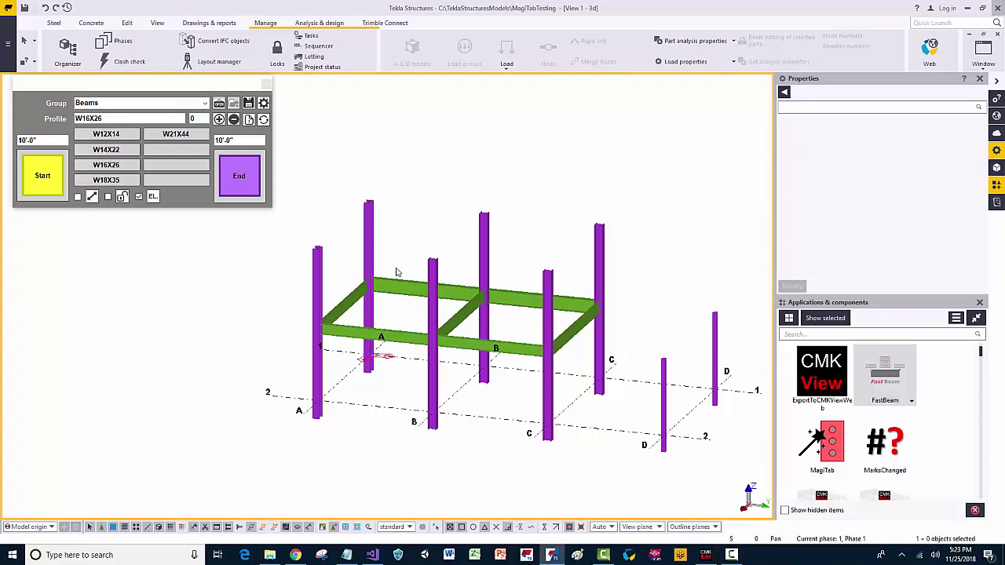
- Place 2 evenly spaced W12X14 infill beams between the grid line 2 and line 1 beams in bay A-B and in bay B-C
left_click(196, 117)
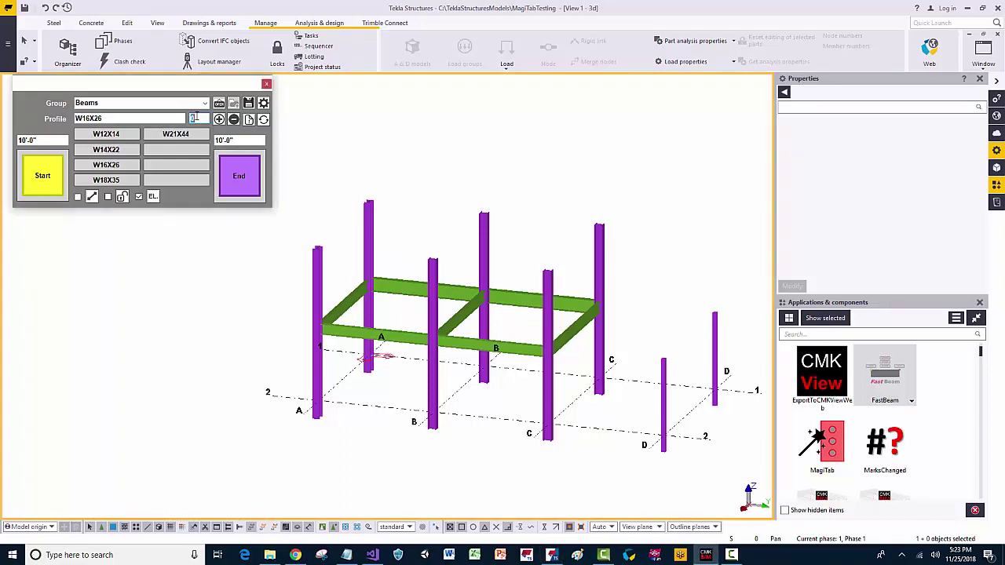
type("2")
left_click(126, 137)
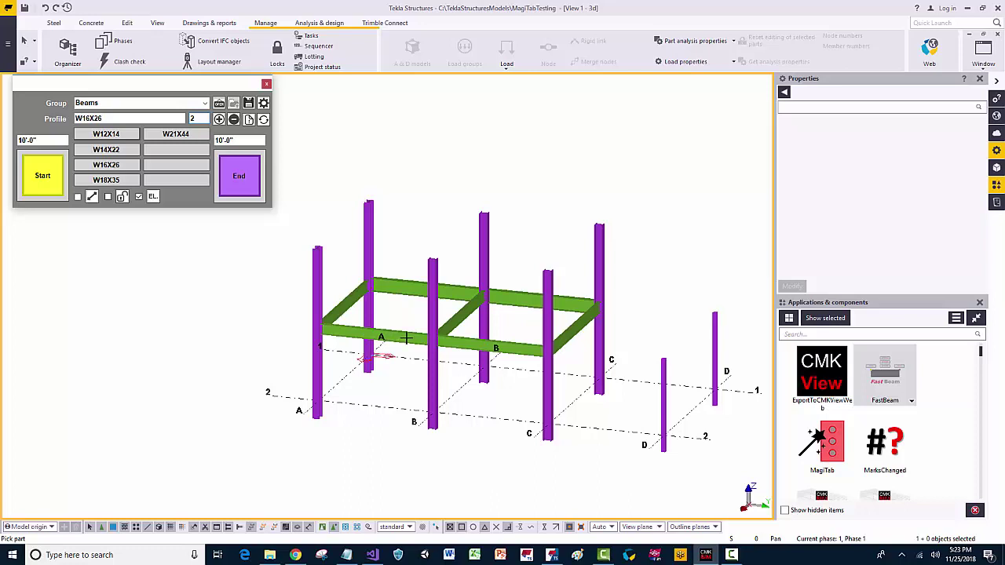
left_click(405, 338)
left_click(404, 287)
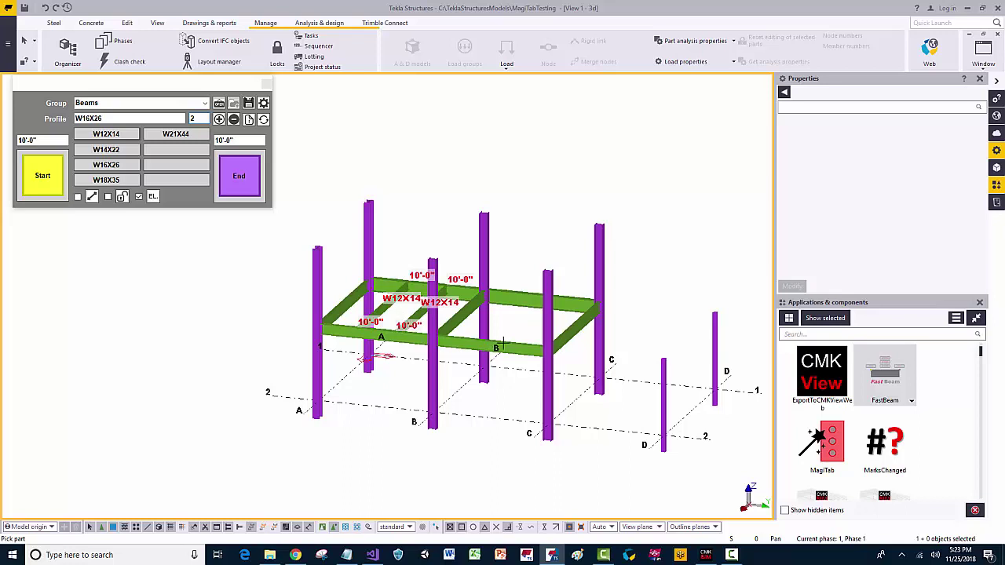
left_click(517, 301)
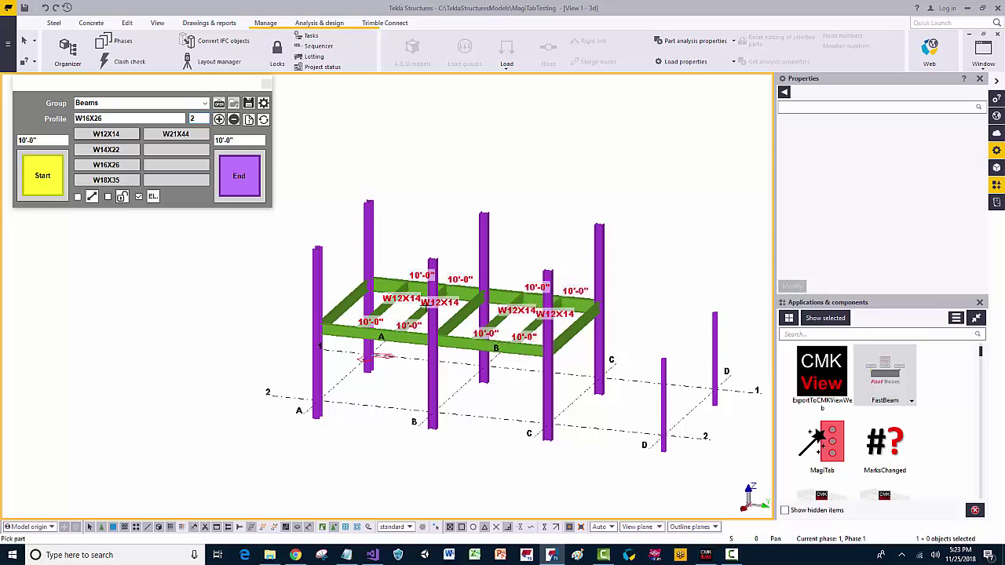
right_click(516, 181)
left_click(528, 185)
- Copy the two infill beams, the grid line C beam and both edge beams of bay B-C from column C to column D
left_click(507, 319)
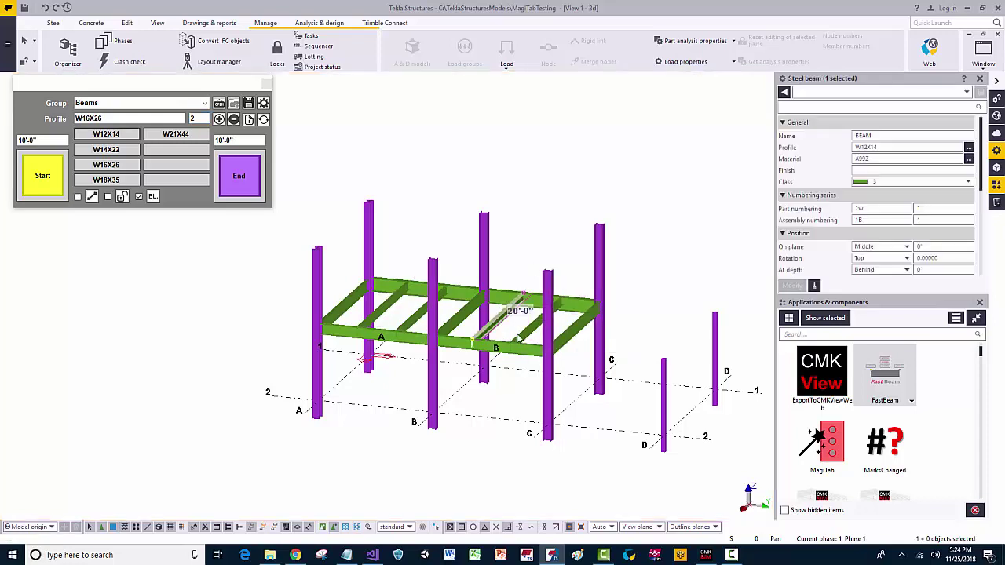
left_click(514, 343, "ctrl")
left_click(579, 320, "ctrl")
left_click(576, 302, "ctrl")
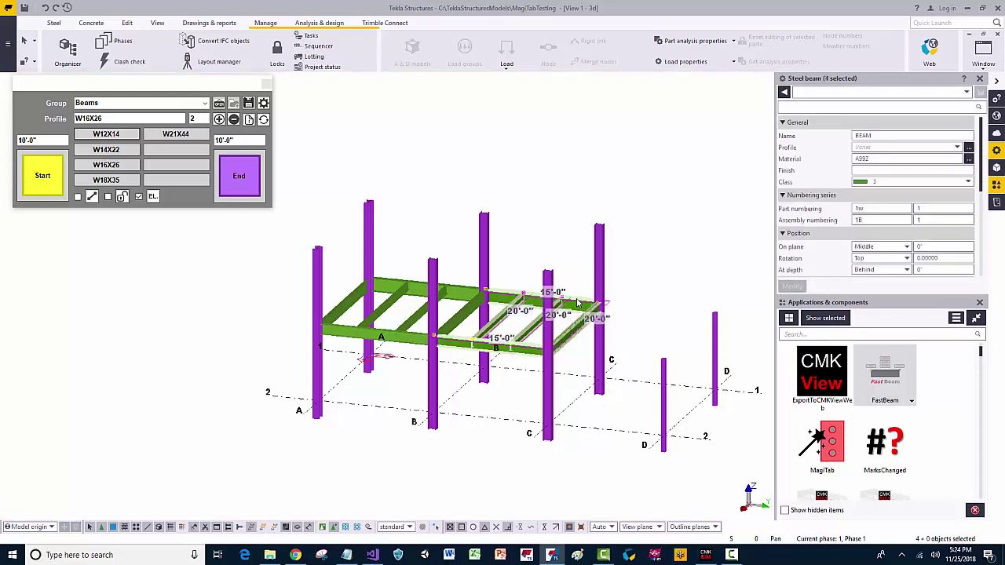
left_click(577, 302, "ctrl")
right_click(525, 153)
left_click(549, 170)
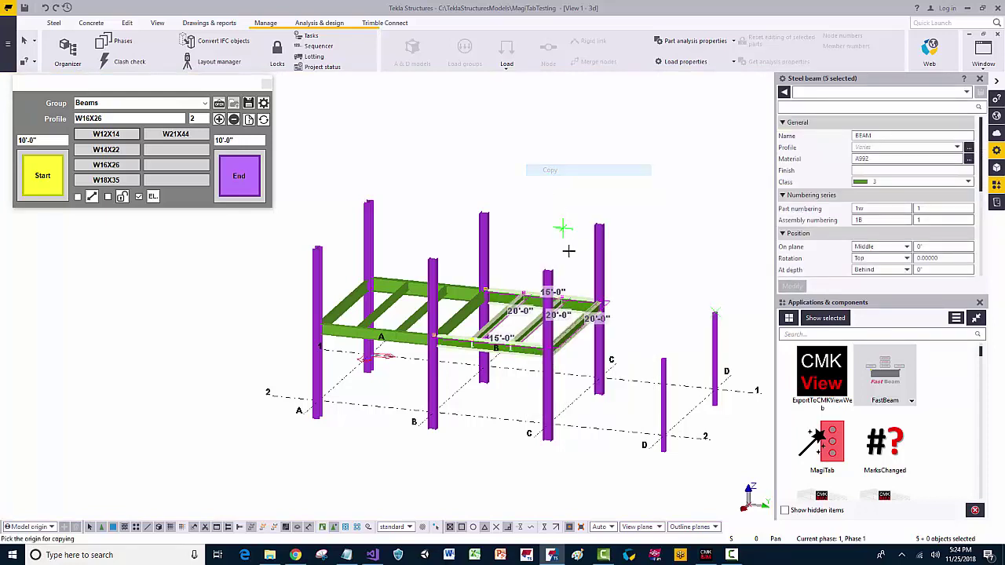
left_click(600, 303)
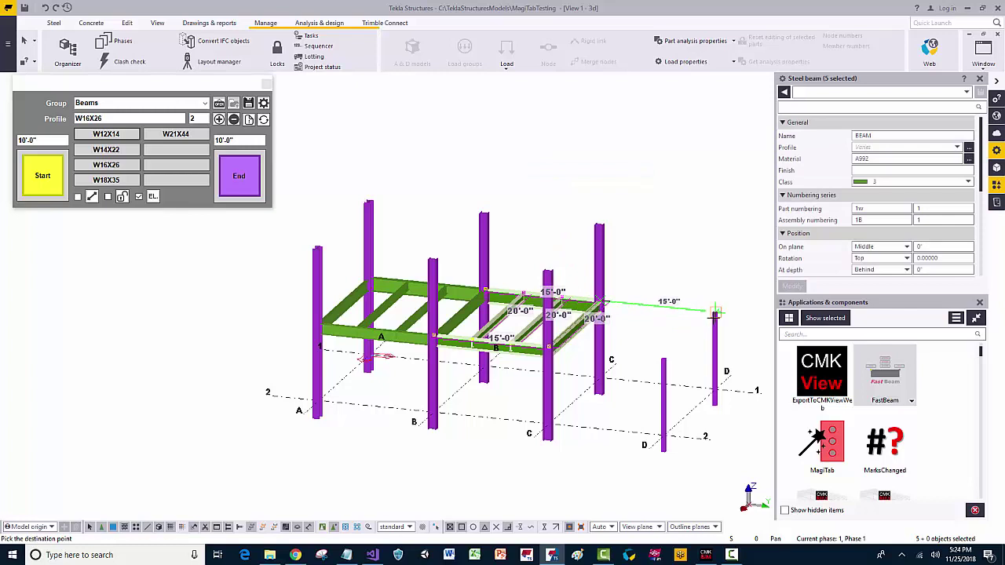
left_click(715, 314)
right_click(663, 190)
left_click(677, 195)
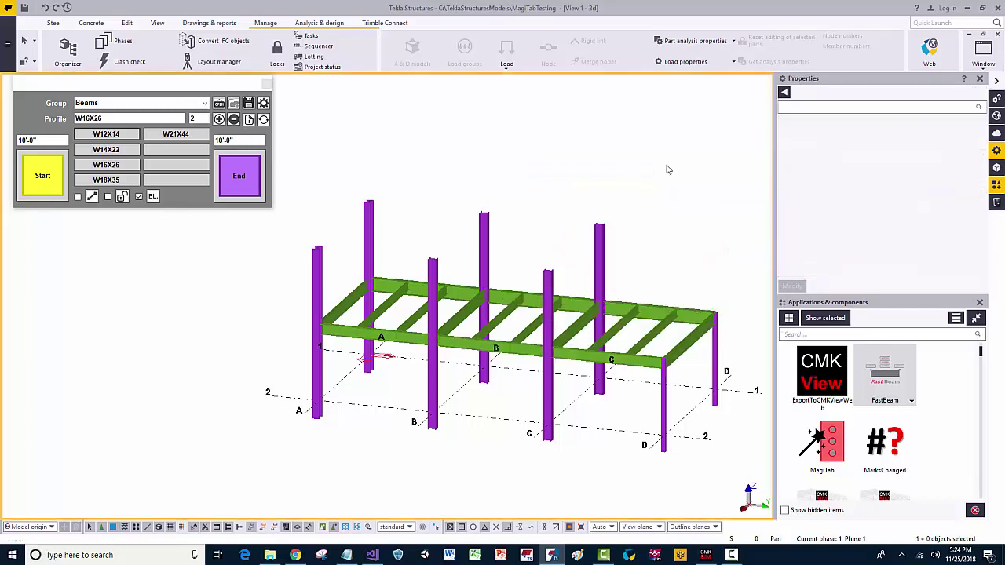
- Change the profile of the two infill beams in bay C-D to W14X22
left_click(656, 336)
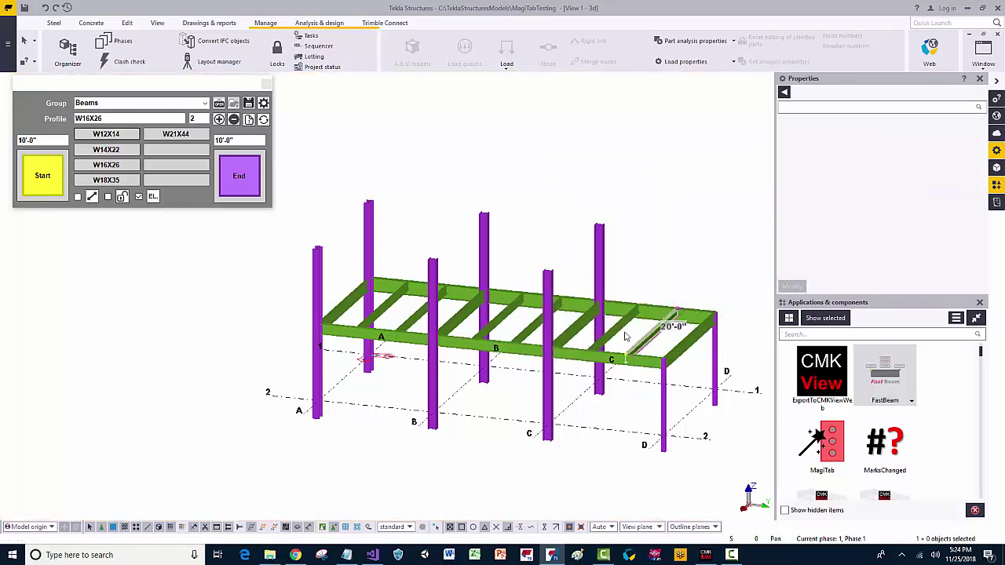
left_click(618, 331, "ctrl")
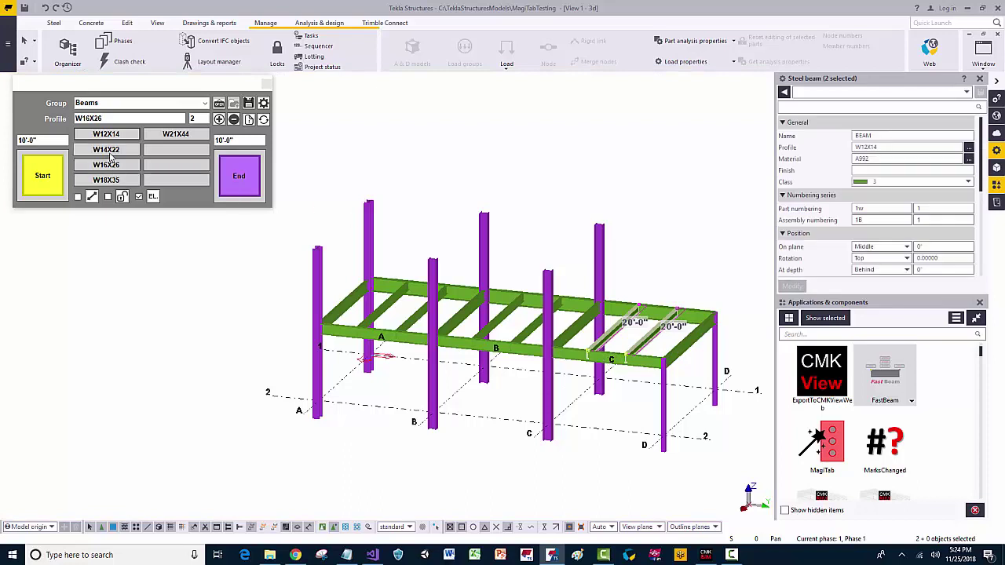
left_click(107, 150)
- Apply the W16X26 profile to the grid line D beam and the two edge beams of bay C-D
left_click(649, 363)
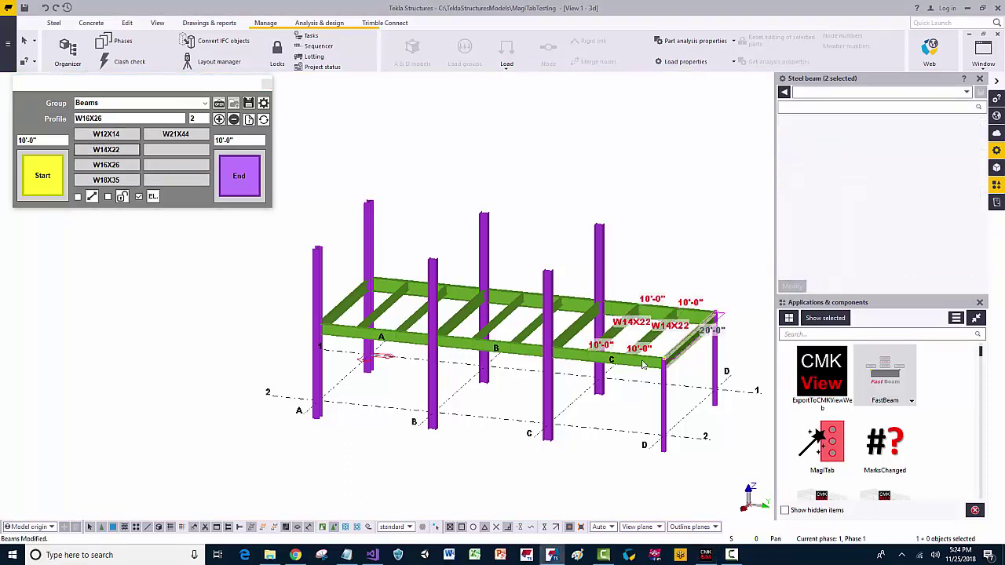
left_click(696, 315, "ctrl")
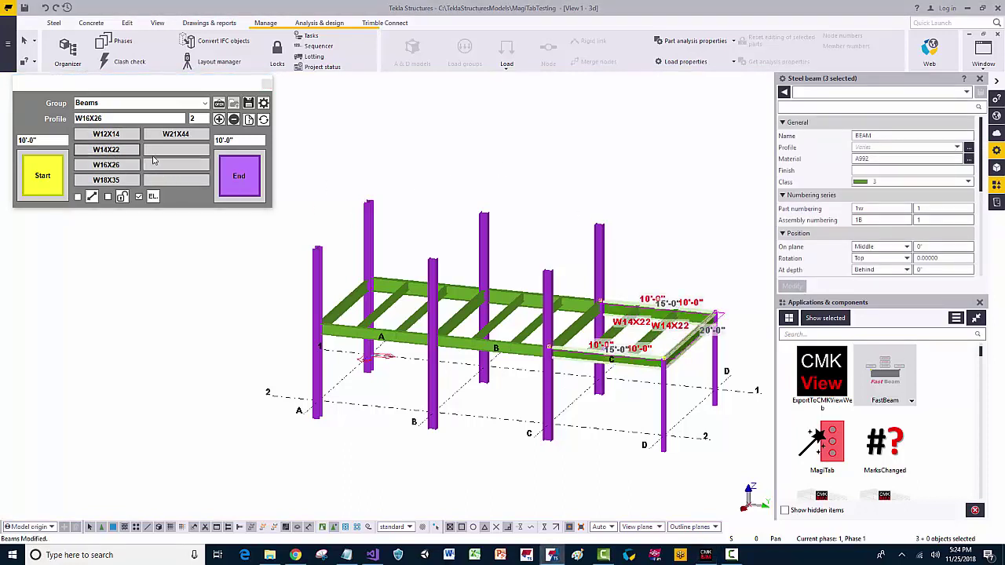
left_click(106, 165)
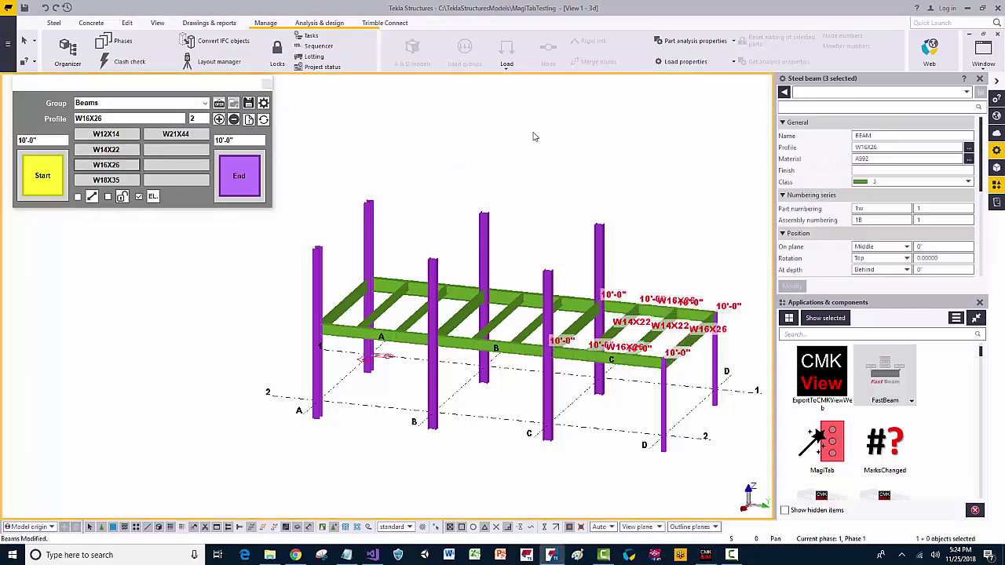
left_click(605, 142)
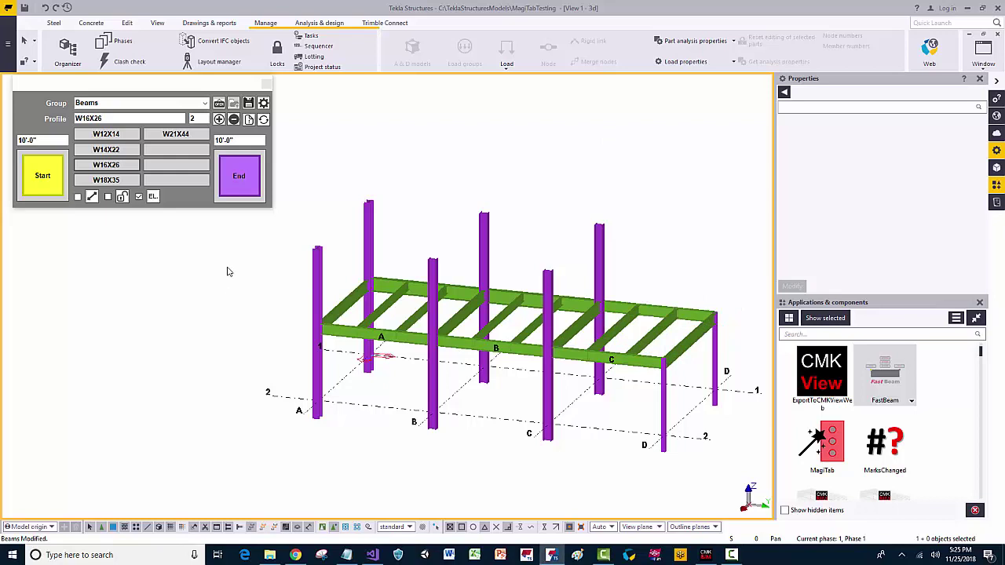
- Copy the 11 lower-level beams of bays A-B and B-C up to the tops of the columns
left_click_drag(228, 271, 627, 393)
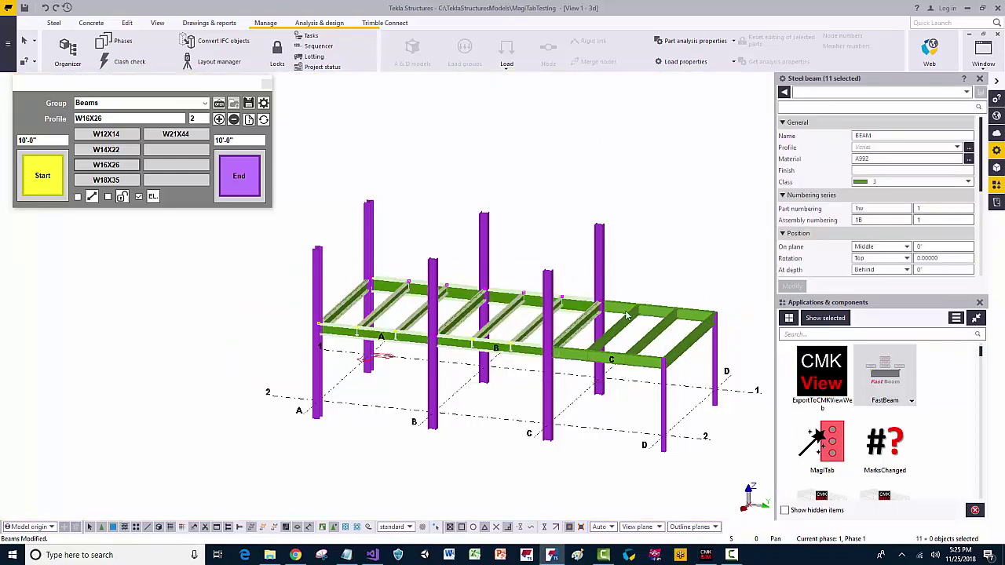
right_click(636, 261)
left_click(653, 278)
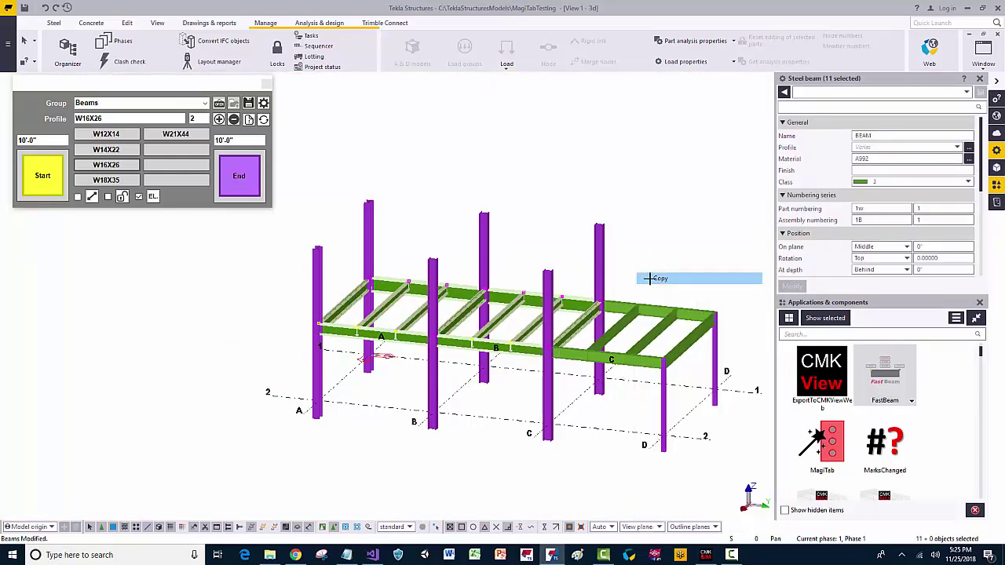
left_click(599, 299)
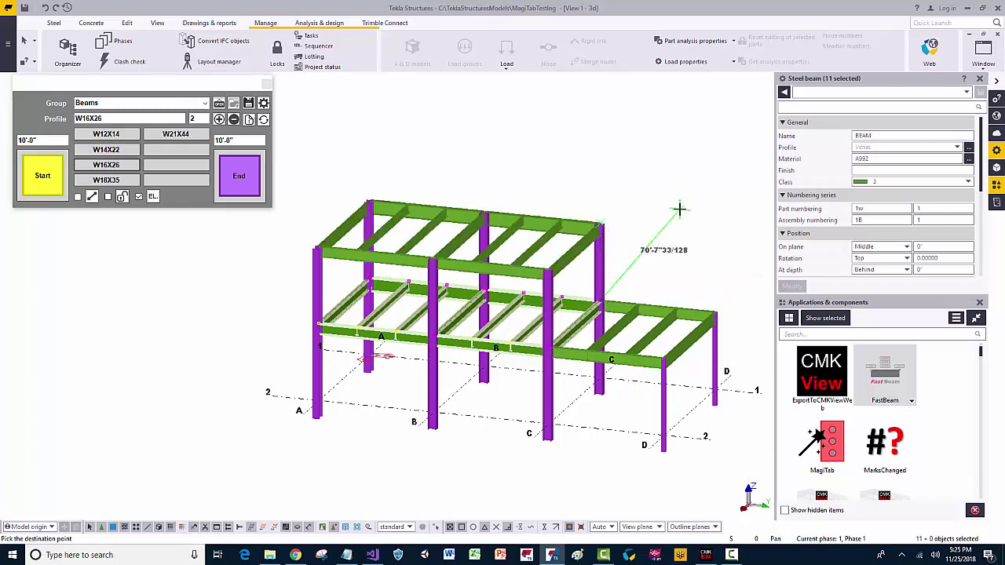
key("Escape")
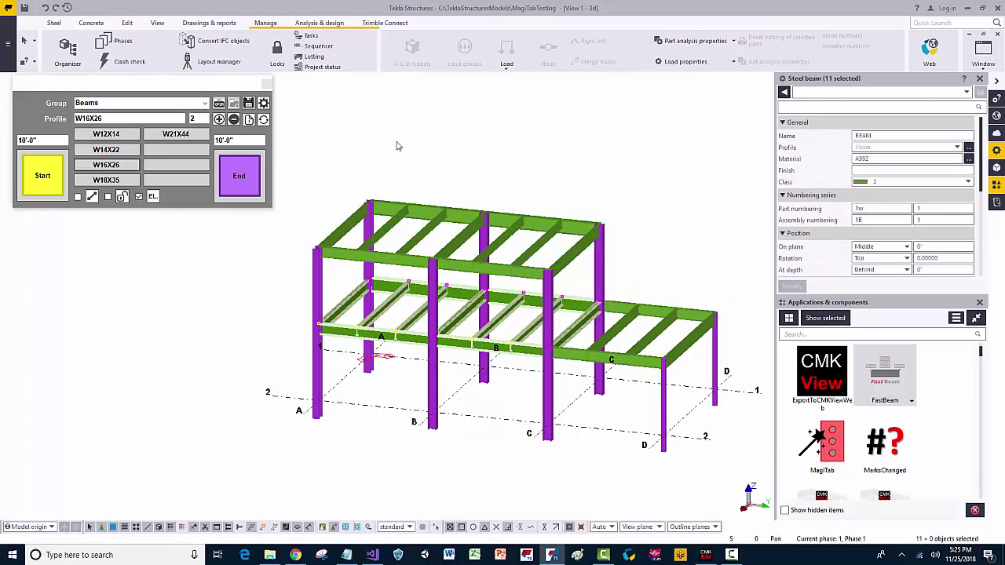
- Set both the start and end elevations to 20' and rename the group as Roof
left_click(239, 139)
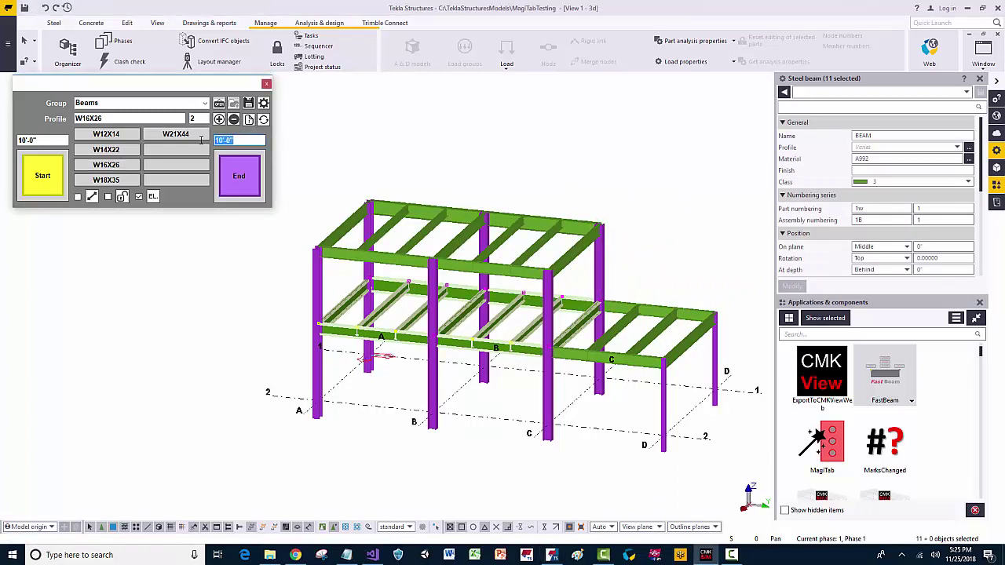
type("20'")
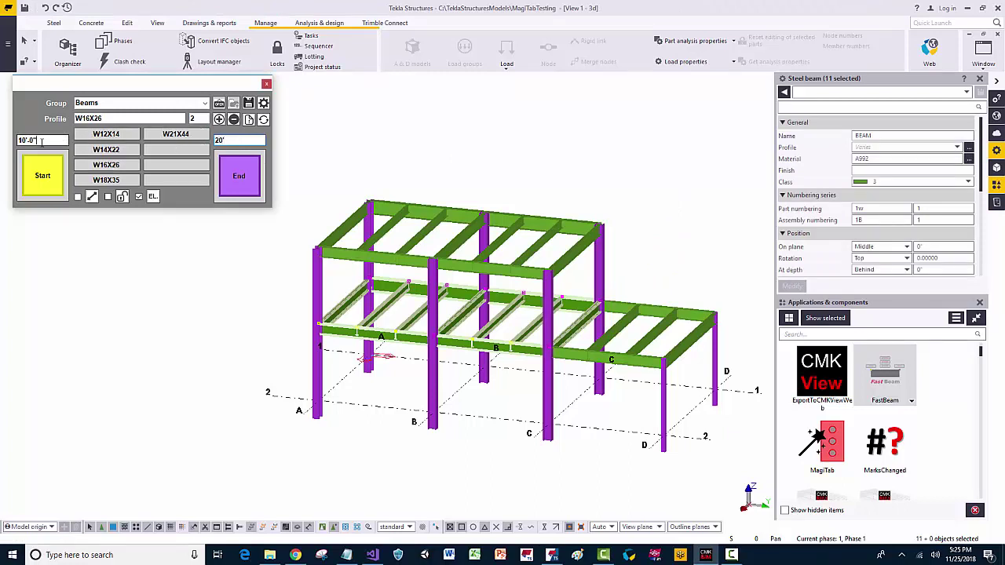
left_click(42, 141)
type("20'")
left_click(101, 103)
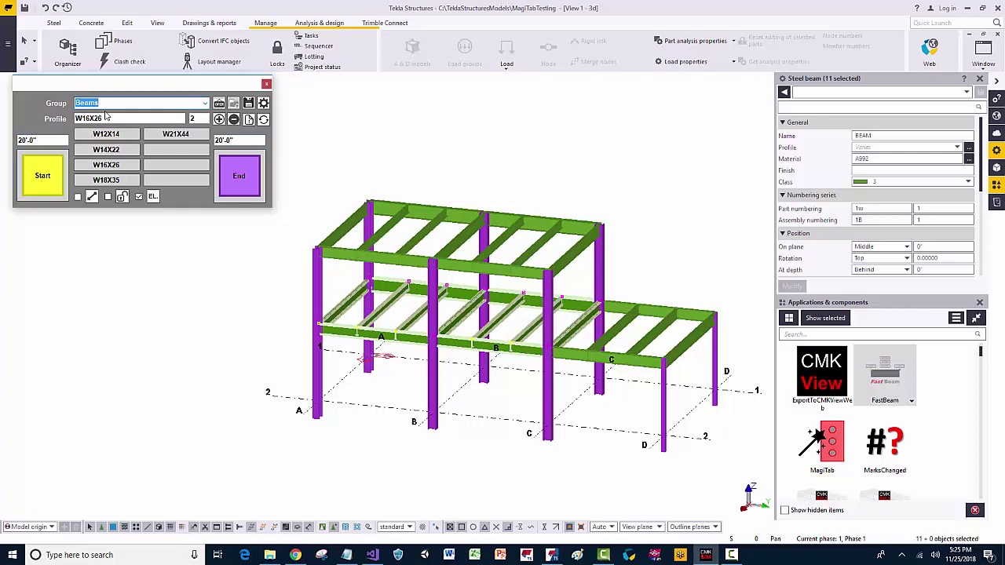
type("Roof")
left_click(398, 141)
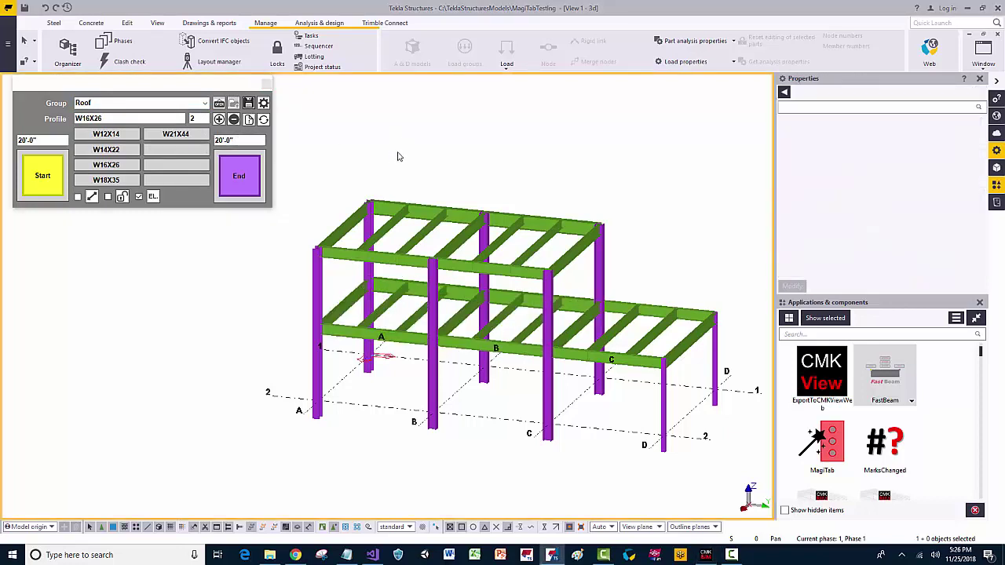
- Raise the tops of the two grid line B columns to elevation 20'-7"1/2, with the connected roof beams following
left_click(431, 299)
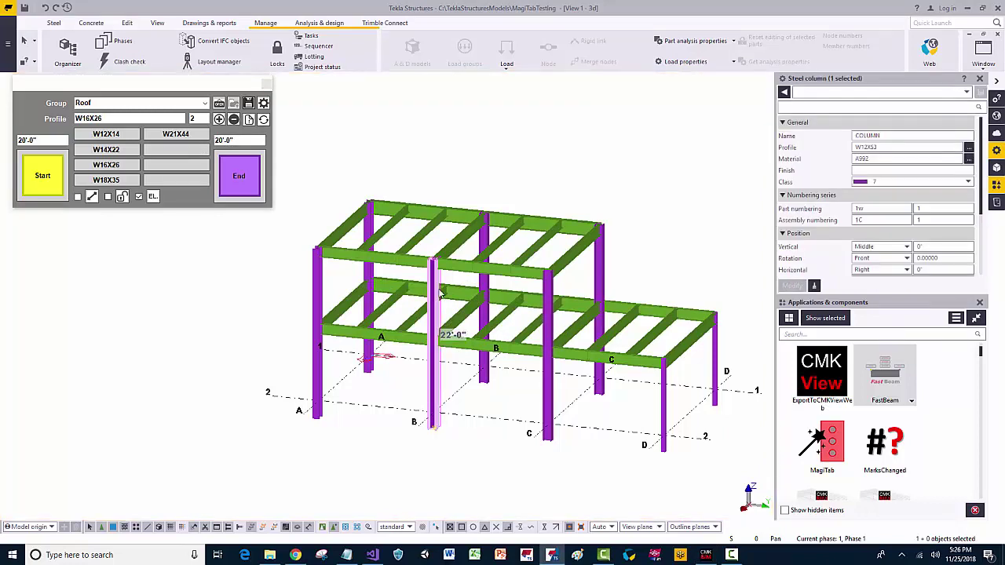
left_click(485, 238, "ctrl")
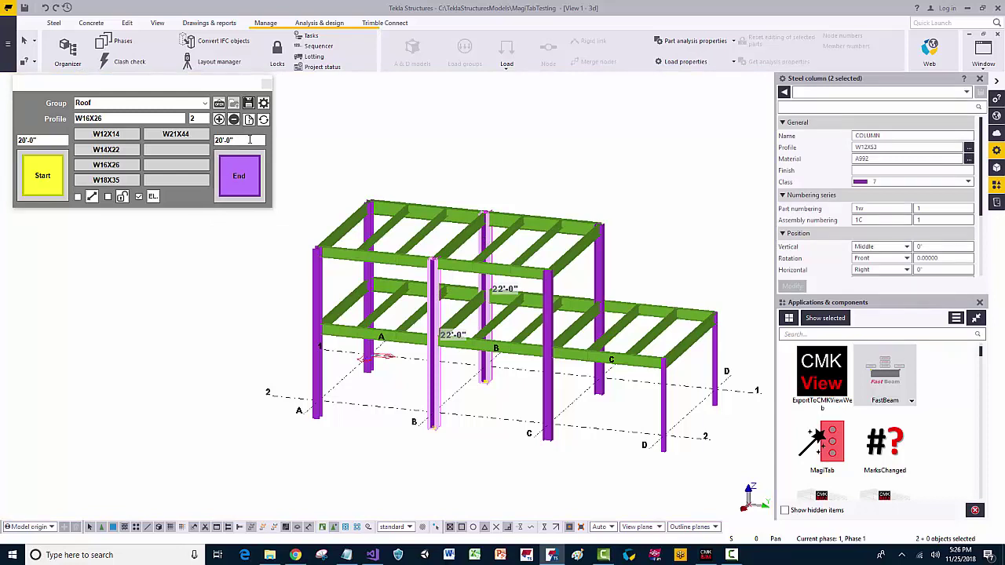
left_click(216, 141)
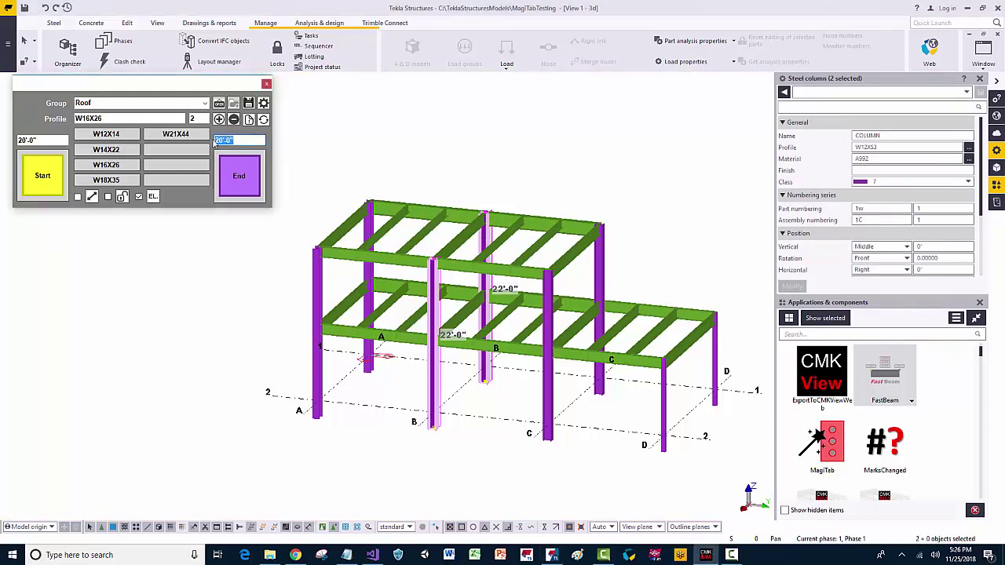
type("2")
left_click(77, 197)
left_click(249, 178)
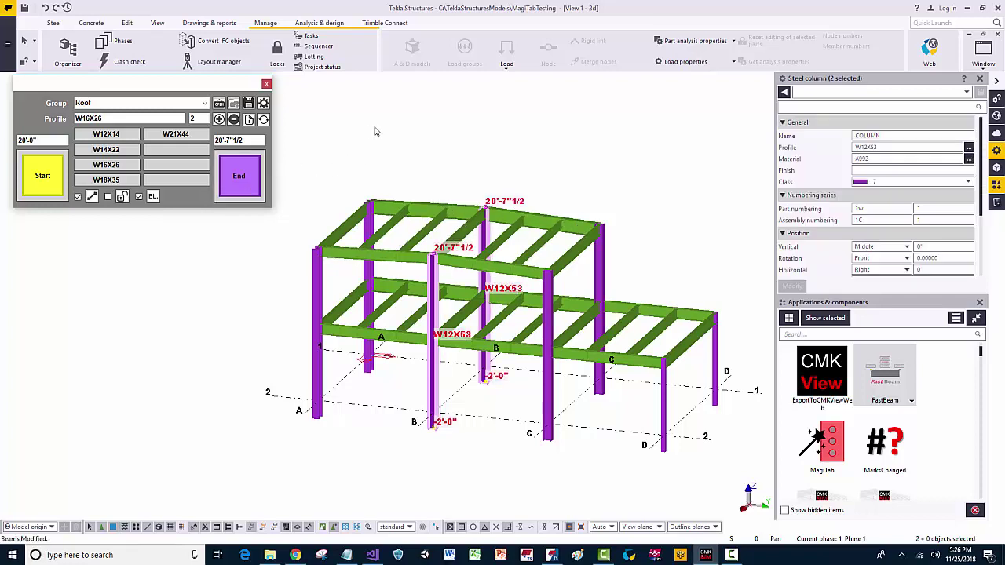
left_click(375, 131)
- Examine how the sloped roof edge beams and the infill beams meet around the grid line B columns
scroll(410, 234, "up", 3)
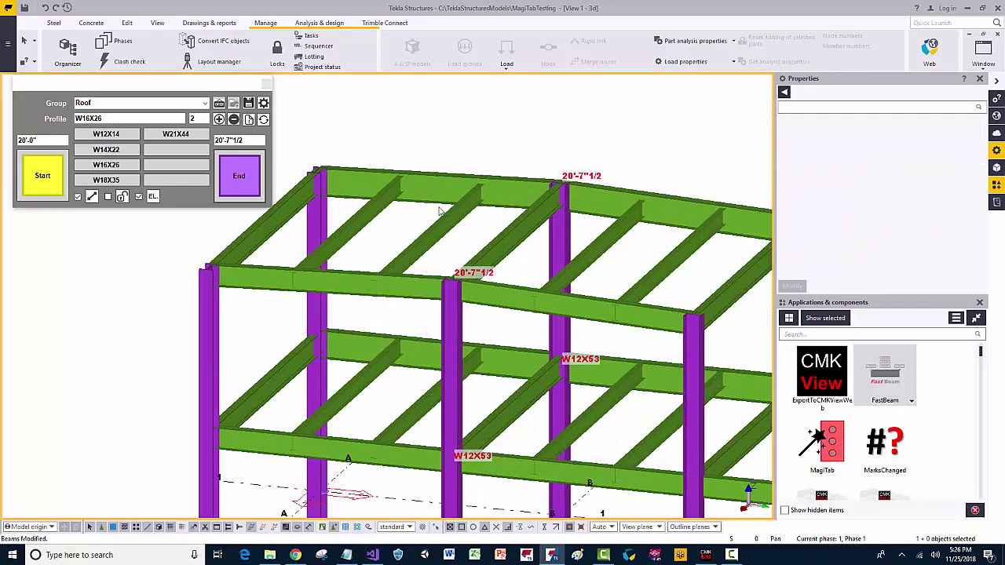
left_click(549, 208)
left_click(601, 202)
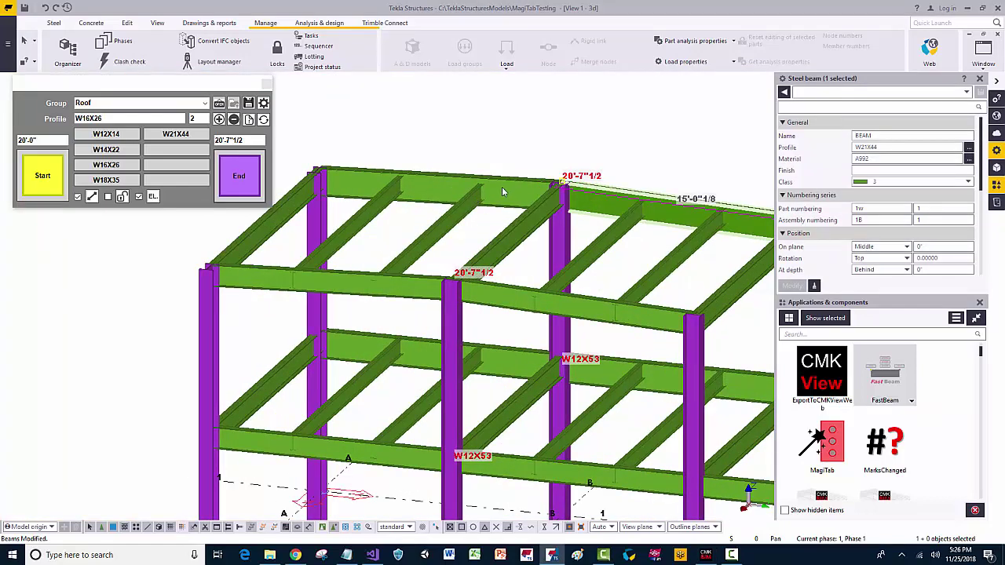
left_click(504, 197)
left_click(422, 287)
left_click(471, 287)
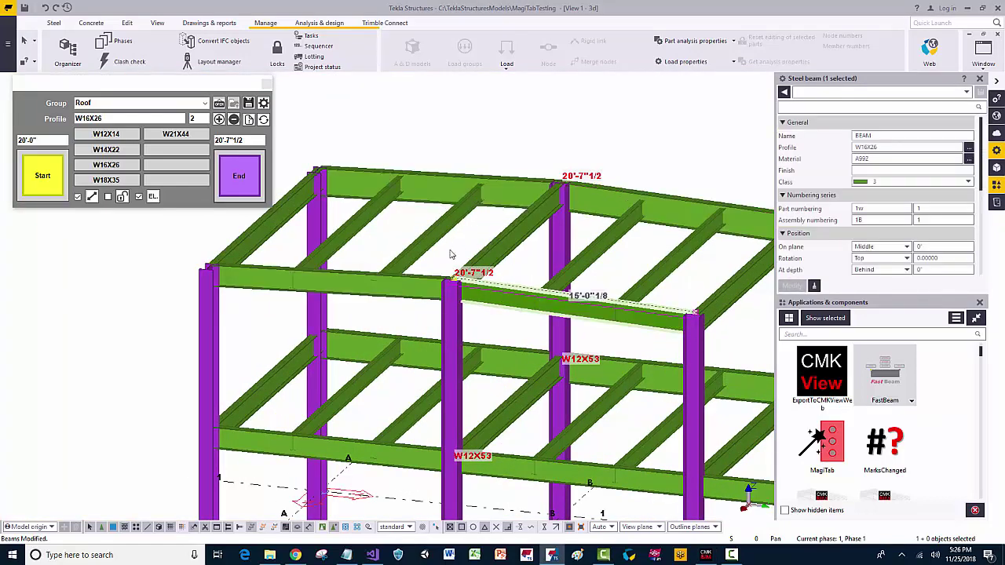
scroll(432, 269, "up", 3)
left_click(400, 262)
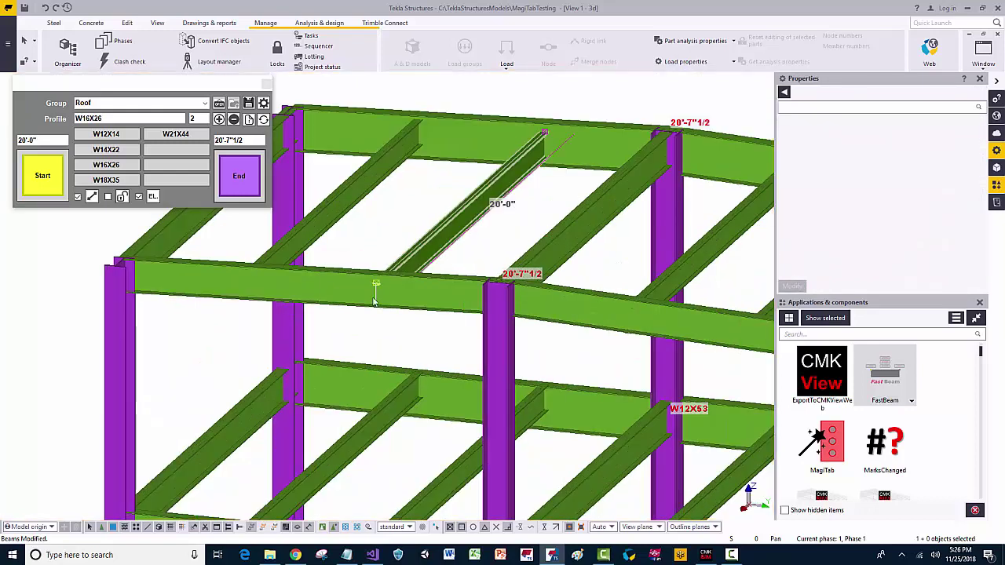
scroll(353, 318, "down", 3)
left_click(359, 322)
scroll(361, 324, "down", 5)
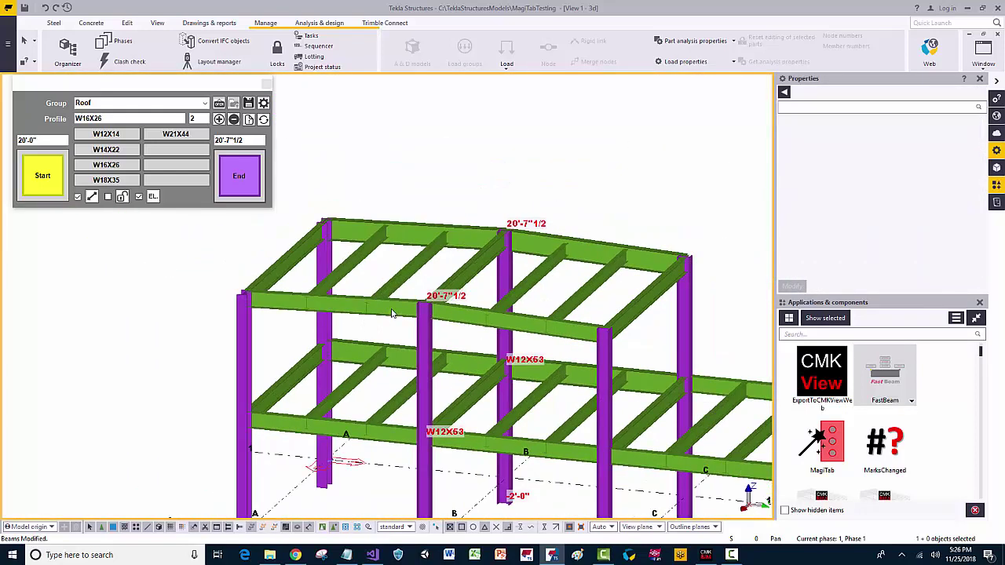
- Read the elevations from the grid line 2 roof edge beam in bay A-B and apply end elevation 20'-7"1/2 to both bay A-B edge beams
left_click(390, 313)
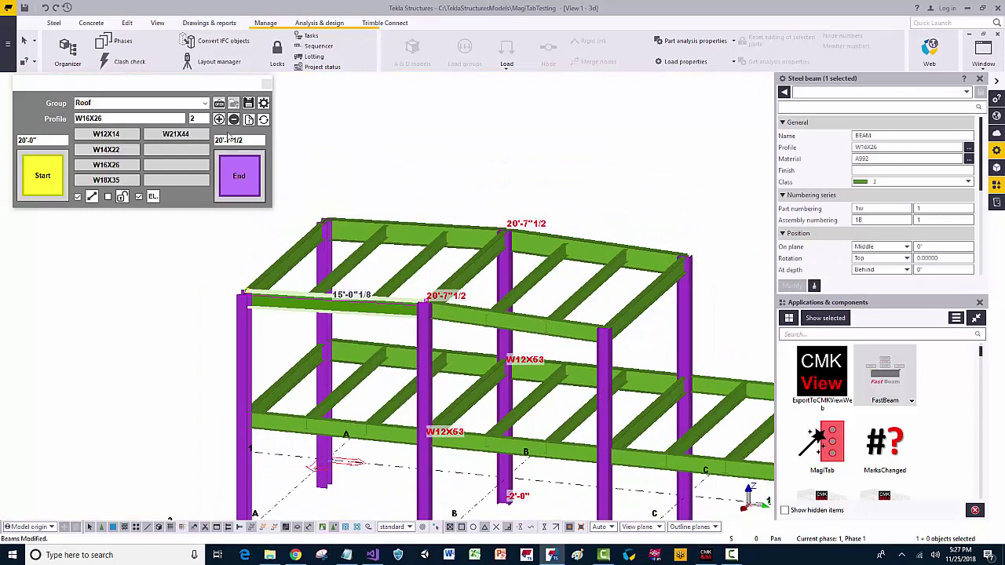
left_click(250, 121)
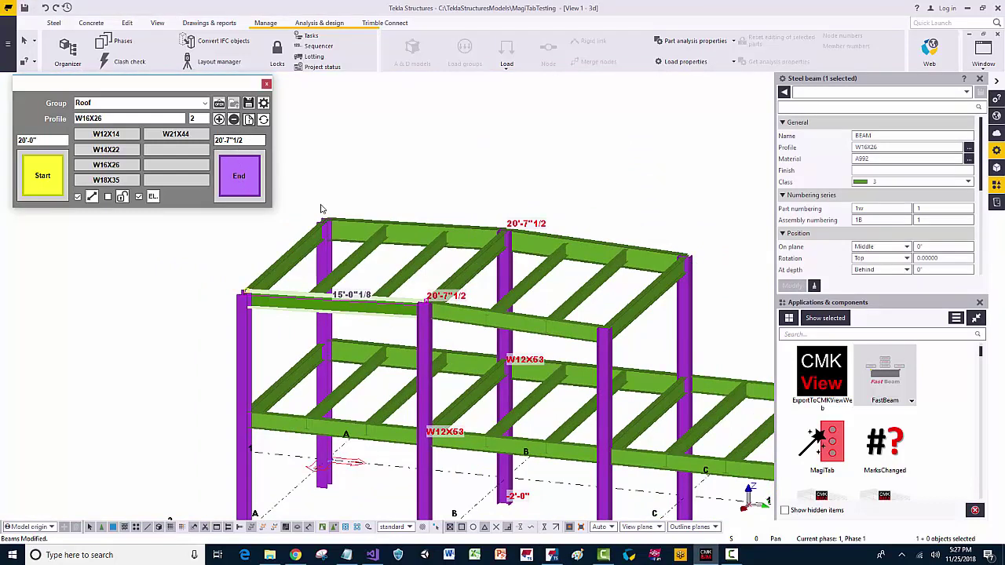
left_click(236, 181)
scroll(345, 269, "up", 2)
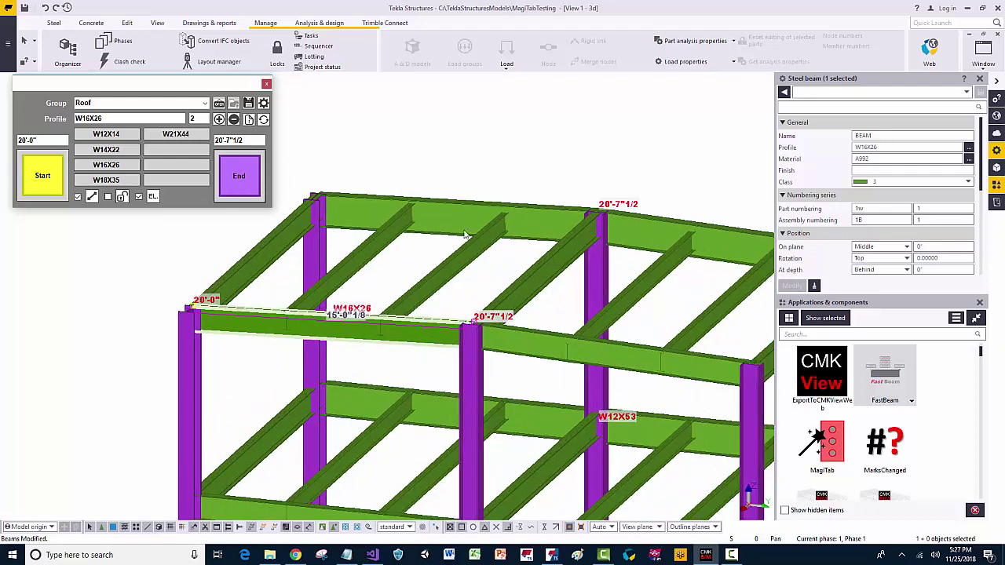
left_click(535, 226)
left_click(240, 177)
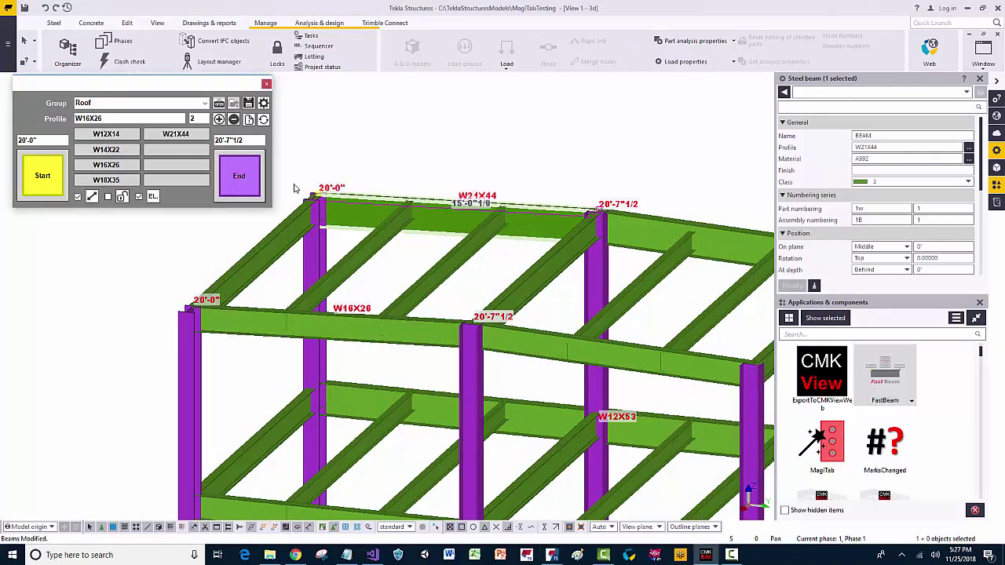
scroll(554, 253, "down", 1)
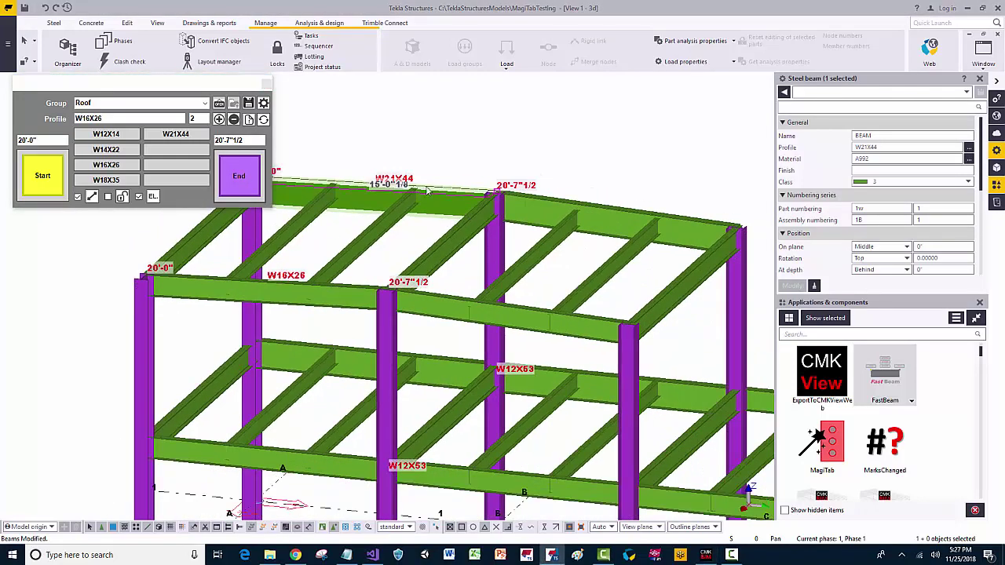
- Read the profile and elevations from the grid line 1 roof edge beam in bay B-C and label both bay B-C edge beams
left_click(550, 243)
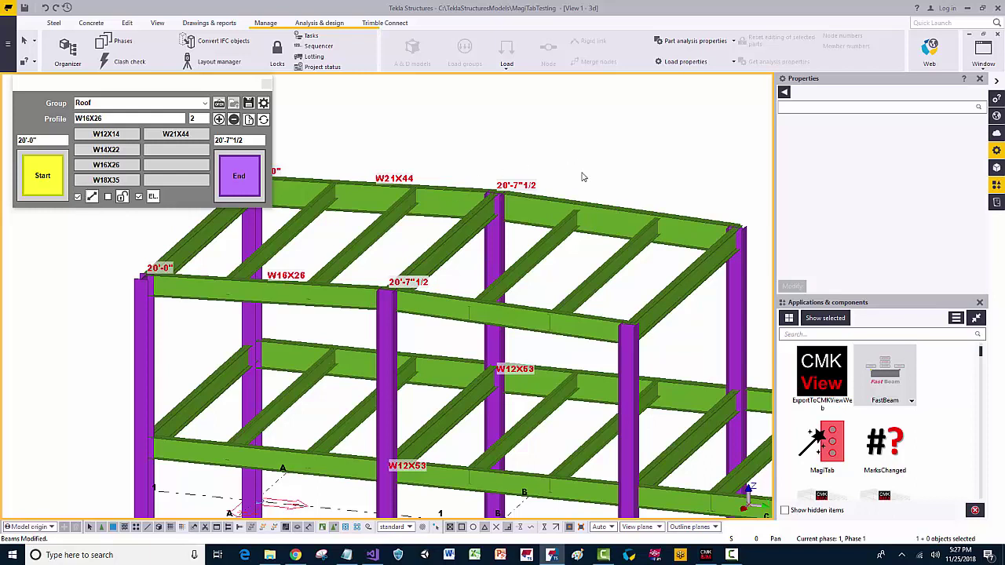
left_click(598, 214)
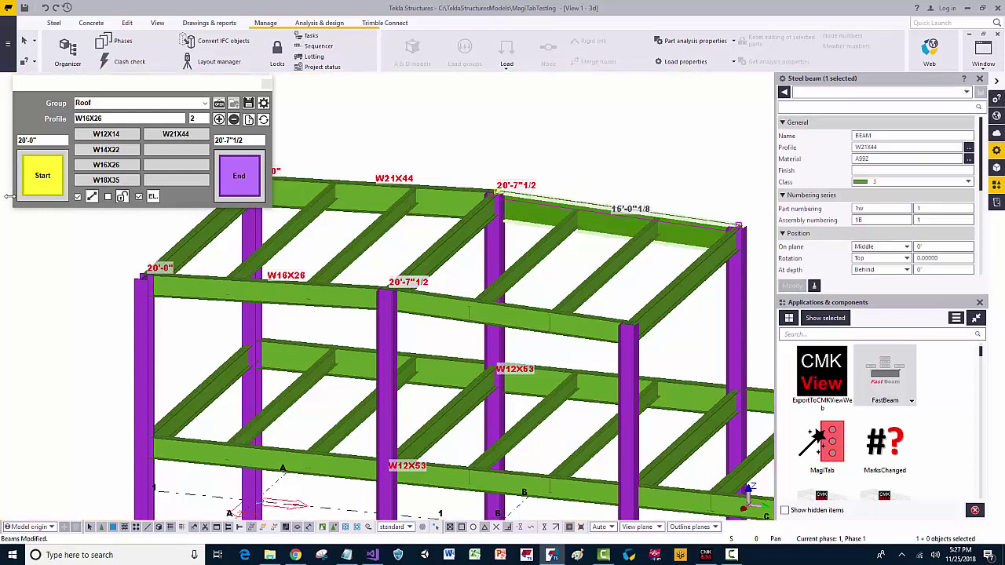
left_click(248, 119)
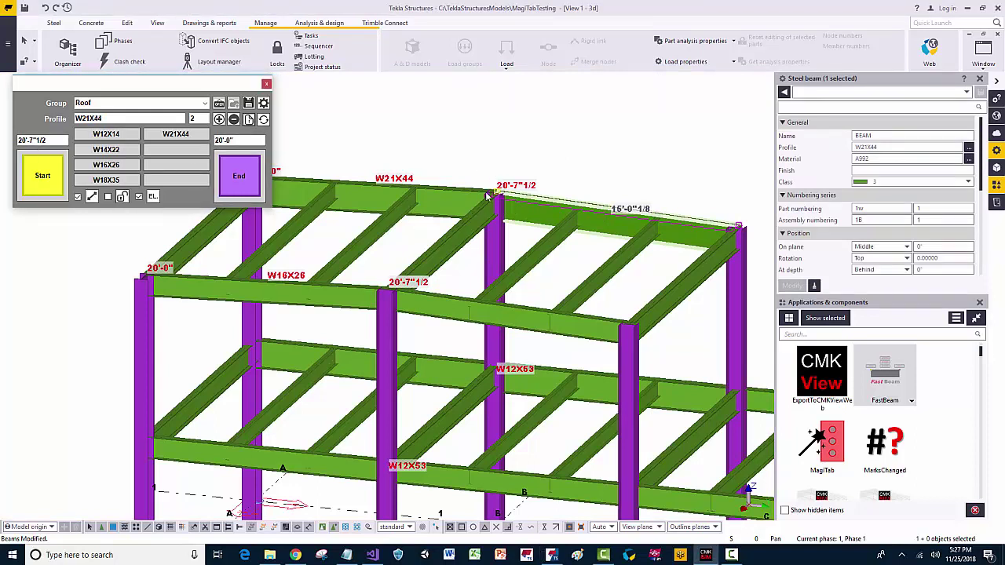
left_click(45, 176)
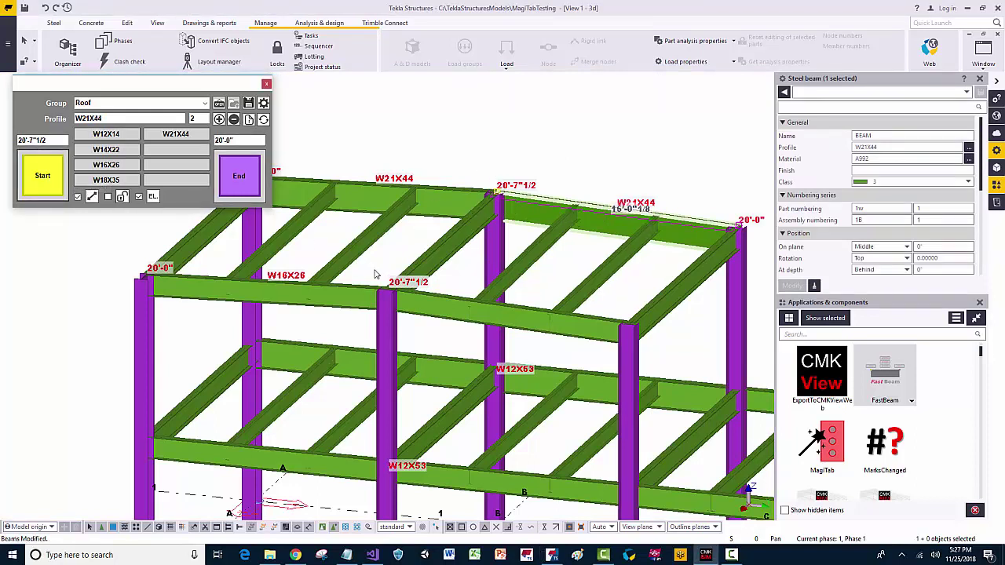
left_click(416, 304)
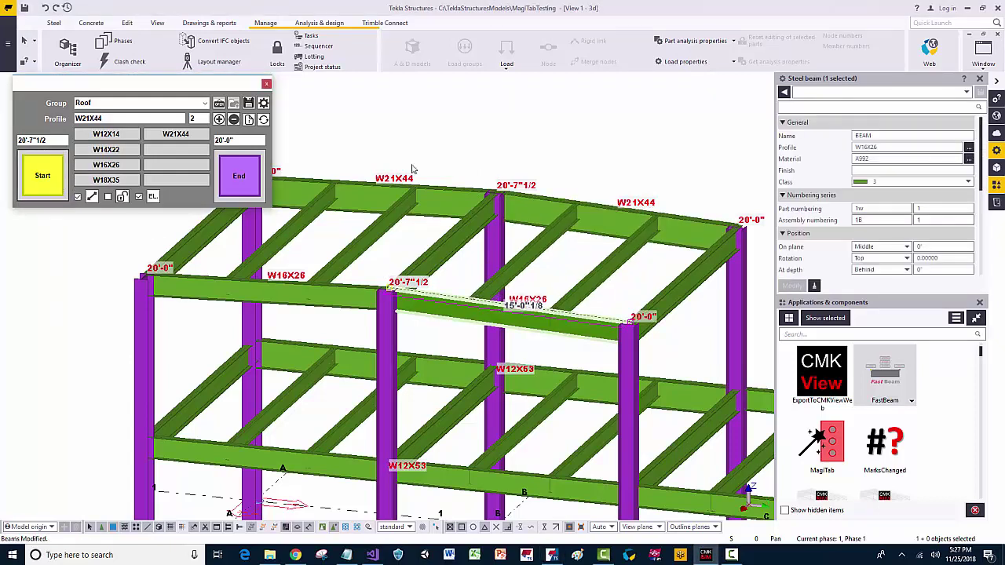
- Raise the tops of the two grid line C columns to elevation 21'-6", with the connected roof beams following
left_click(572, 171)
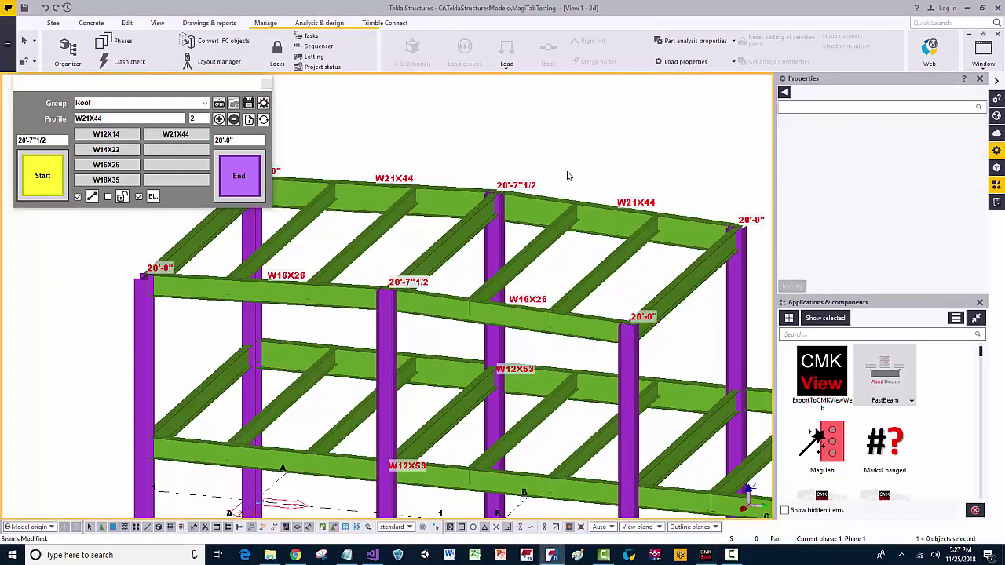
scroll(566, 176, "down", 1)
middle_click_drag(534, 154, 556, 170)
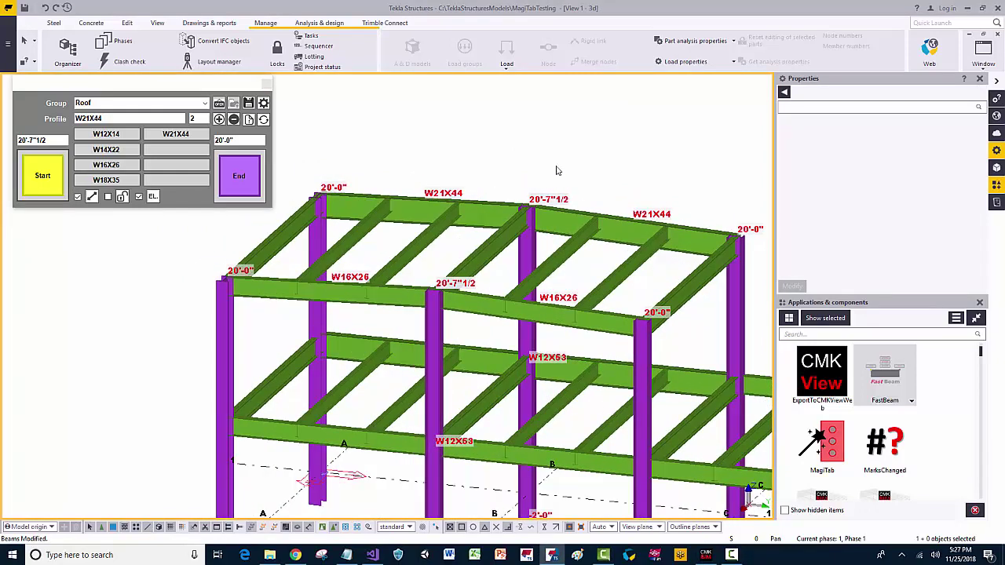
middle_click_drag(639, 142, 585, 137)
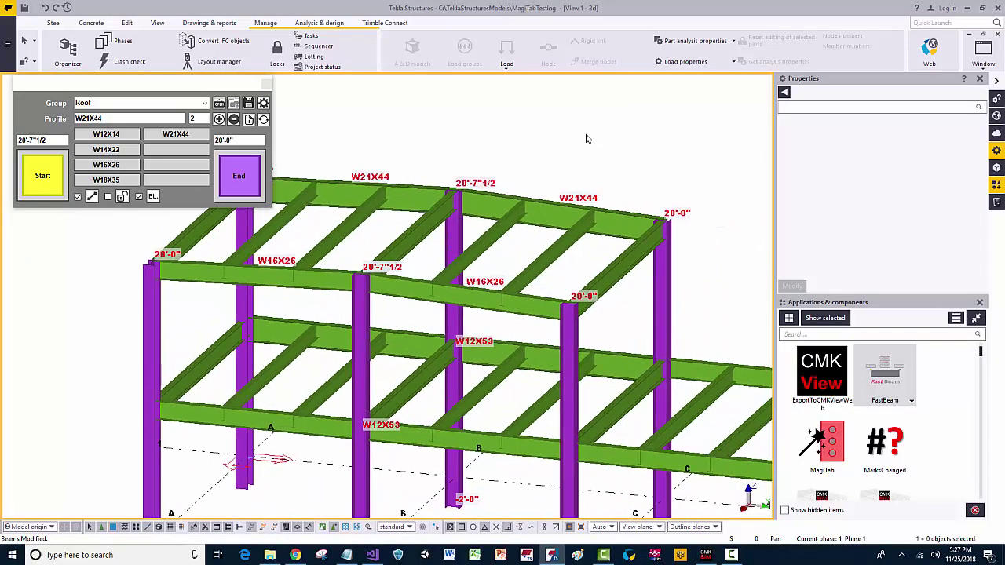
left_click(573, 343)
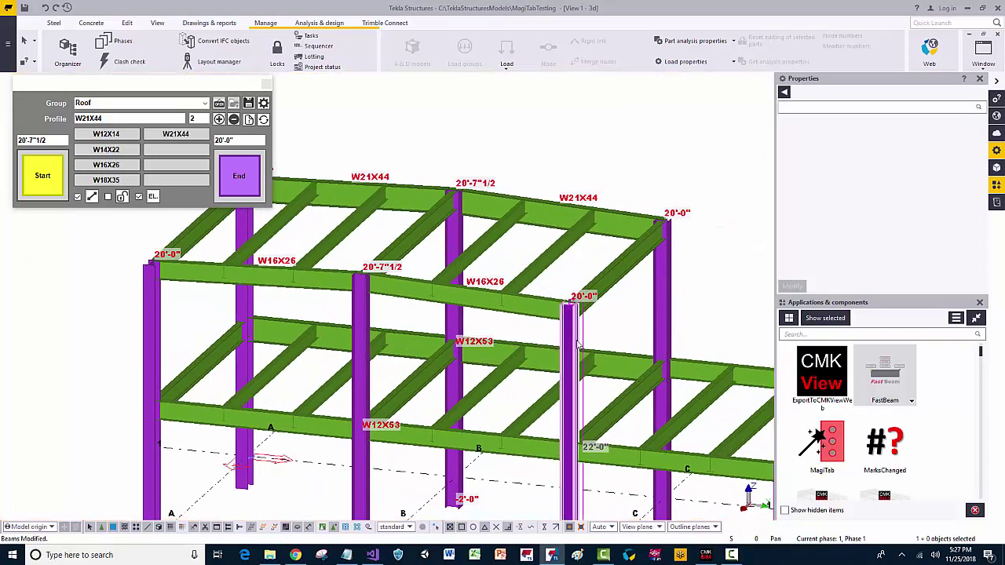
left_click(666, 290, "shift")
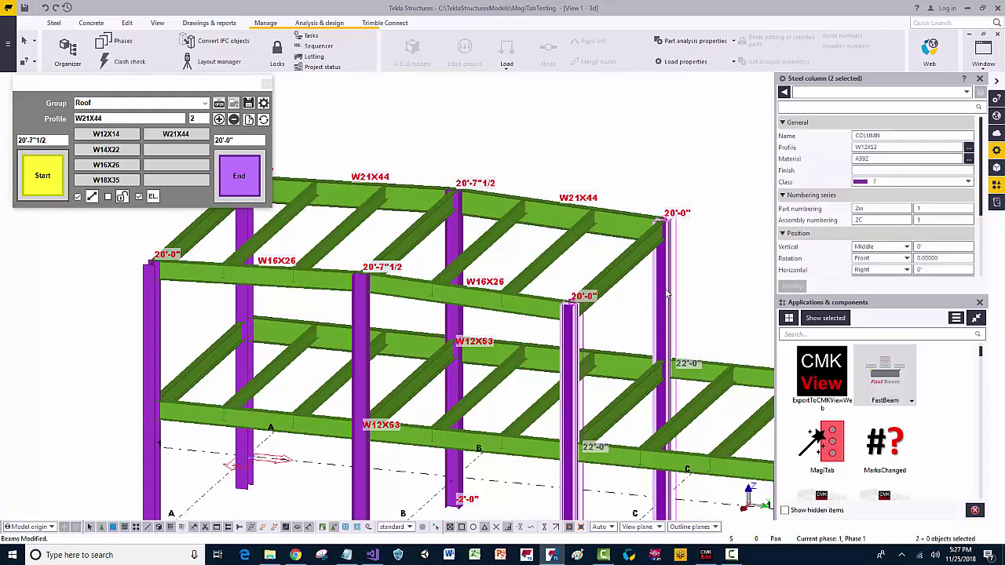
left_click_drag(250, 140, 204, 136)
type("21")
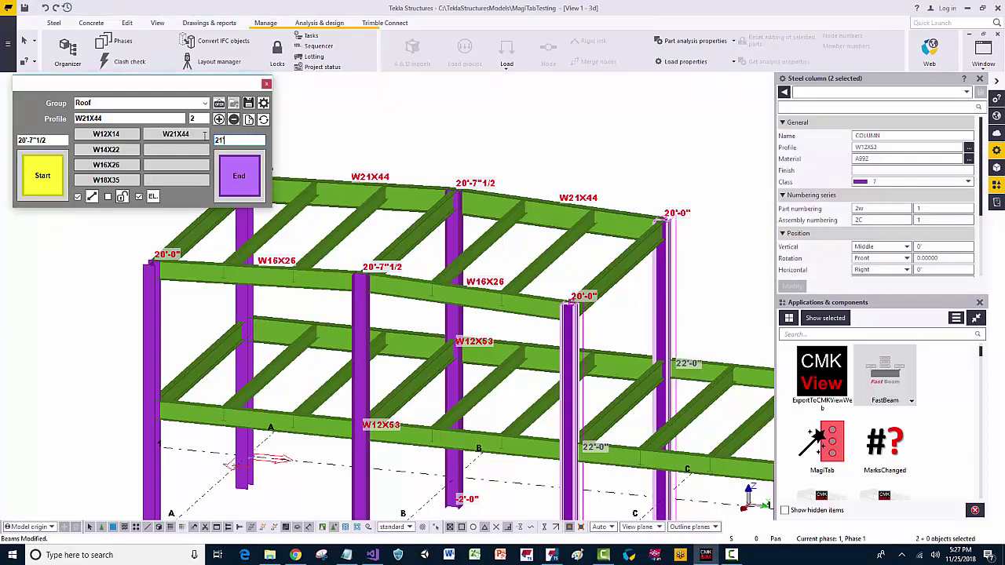
type("'6")
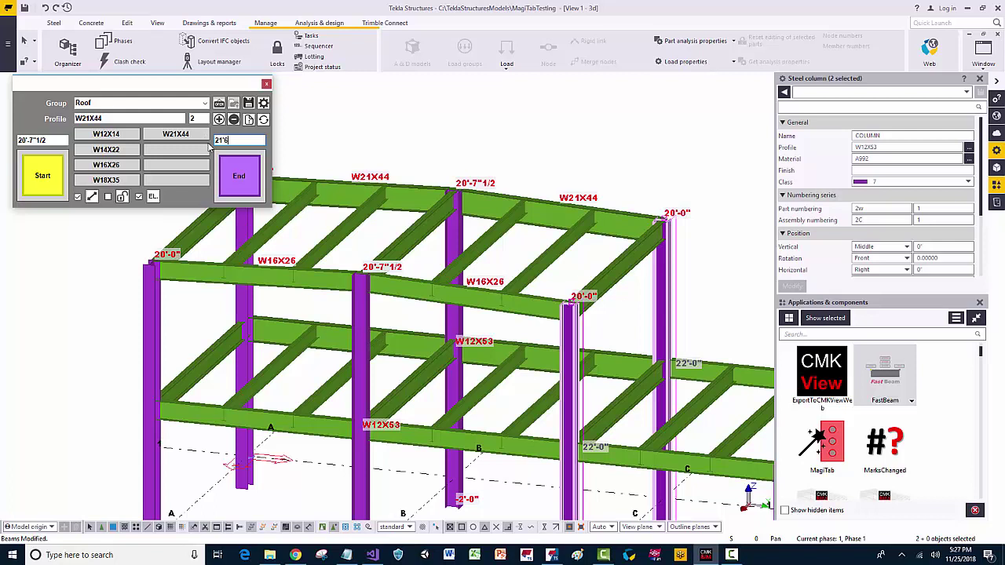
left_click(246, 186)
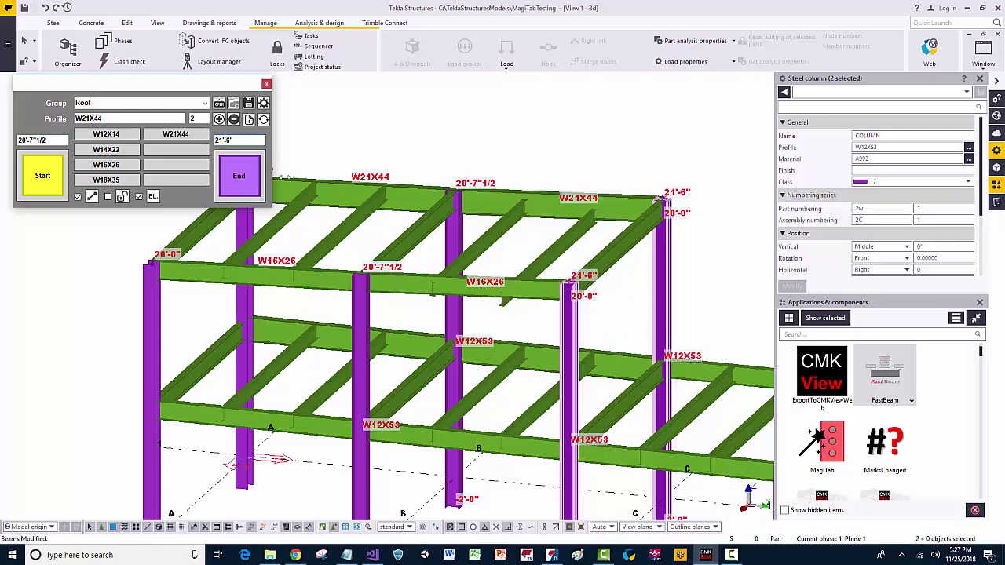
- Apply end elevation 21'-6" to the grid line 1 and grid line 2 roof edge beams in bay B-C
left_click(442, 151)
scroll(442, 152, "up", 1)
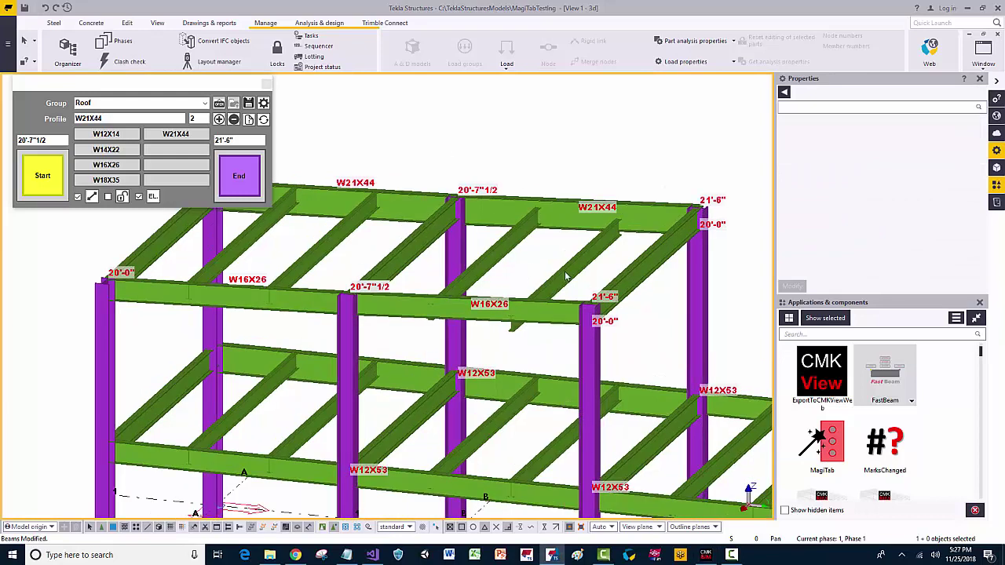
left_click(541, 319)
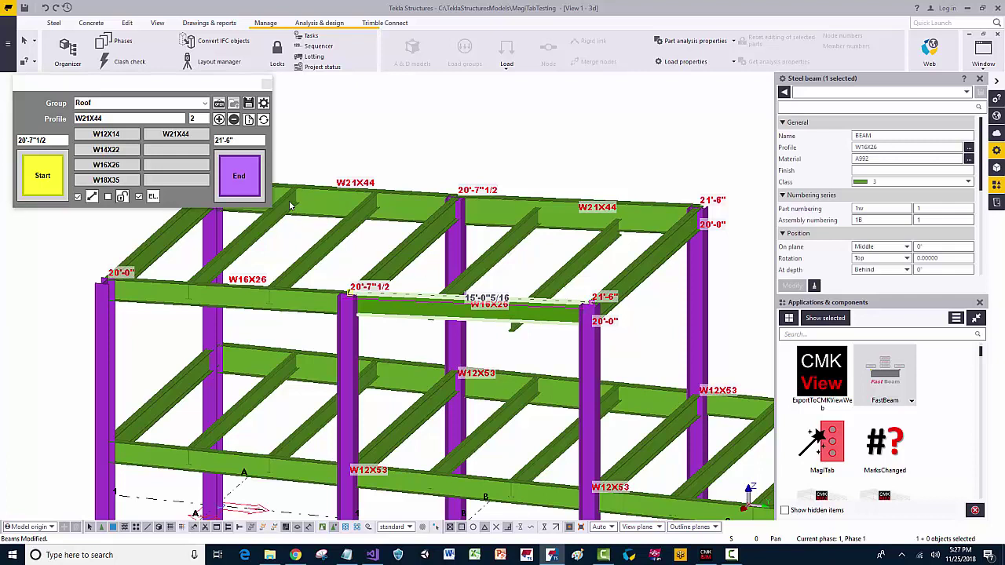
left_click(249, 175)
left_click(650, 207)
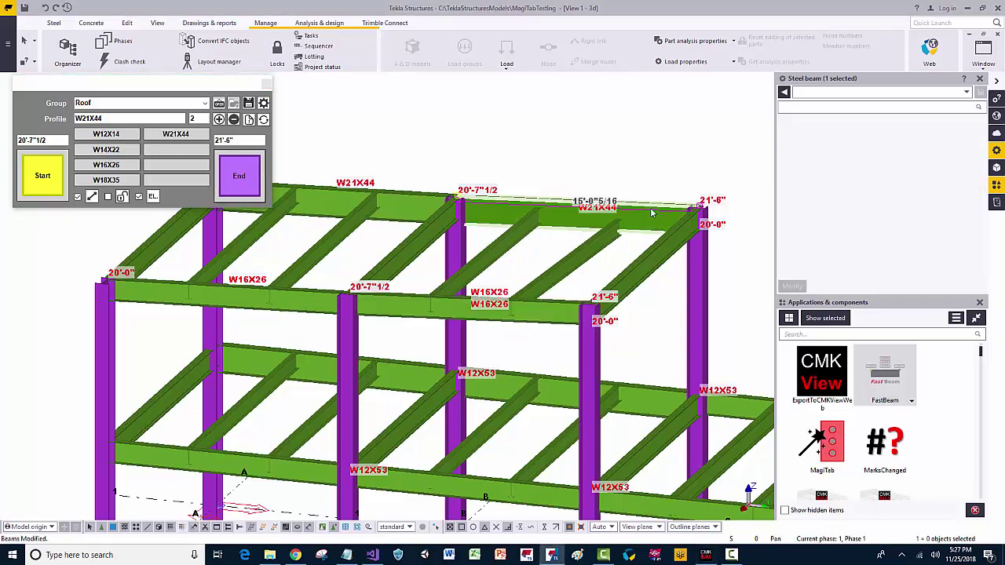
left_click(254, 175)
left_click(539, 134)
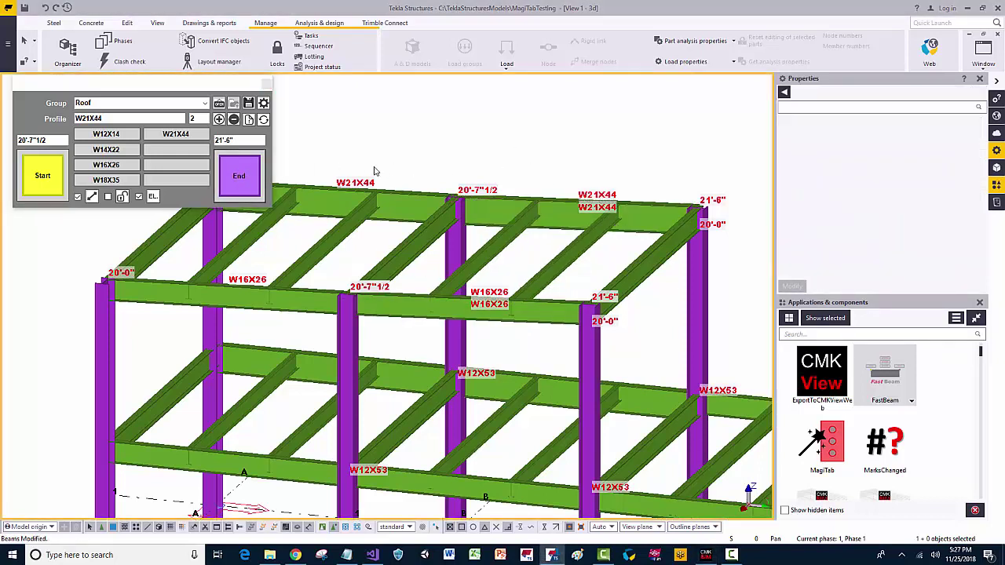
- Enter L4X4X1/4 as the profile and add it to the Roof group's profile list
scroll(441, 161, "down", 2)
scroll(438, 141, "down", 3)
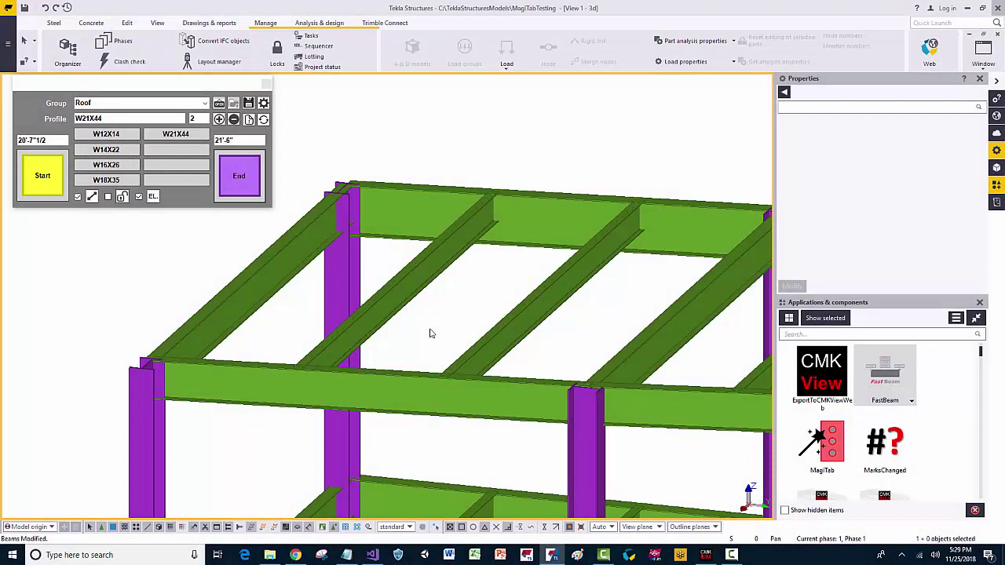
left_click_drag(109, 118, 65, 116)
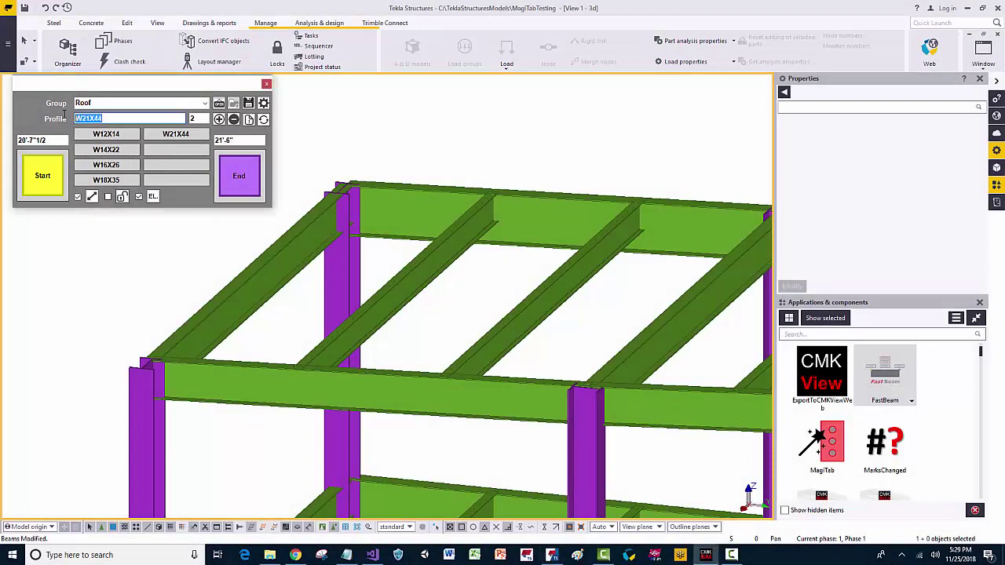
type("L4X4X1/")
left_click(219, 119)
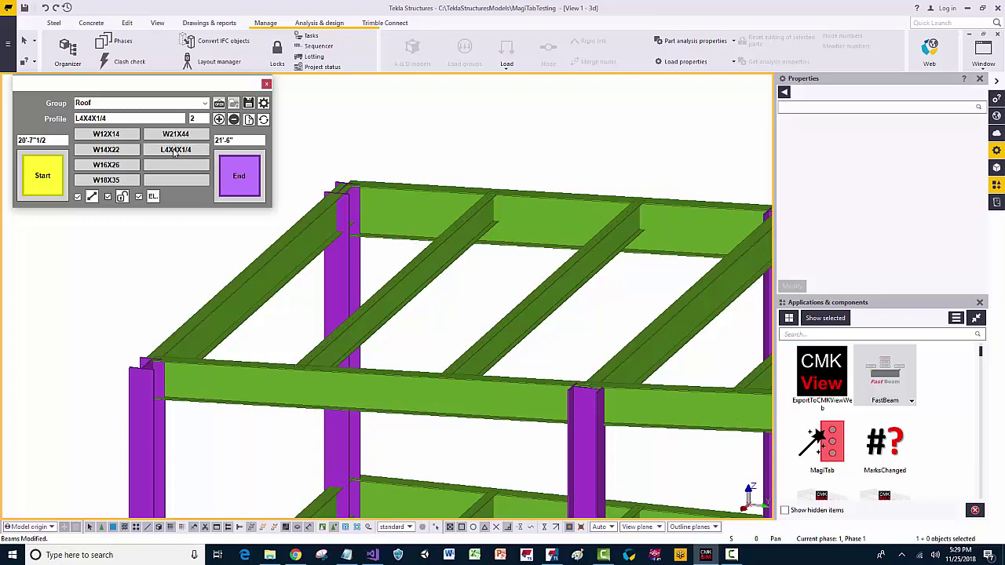
left_click(174, 151)
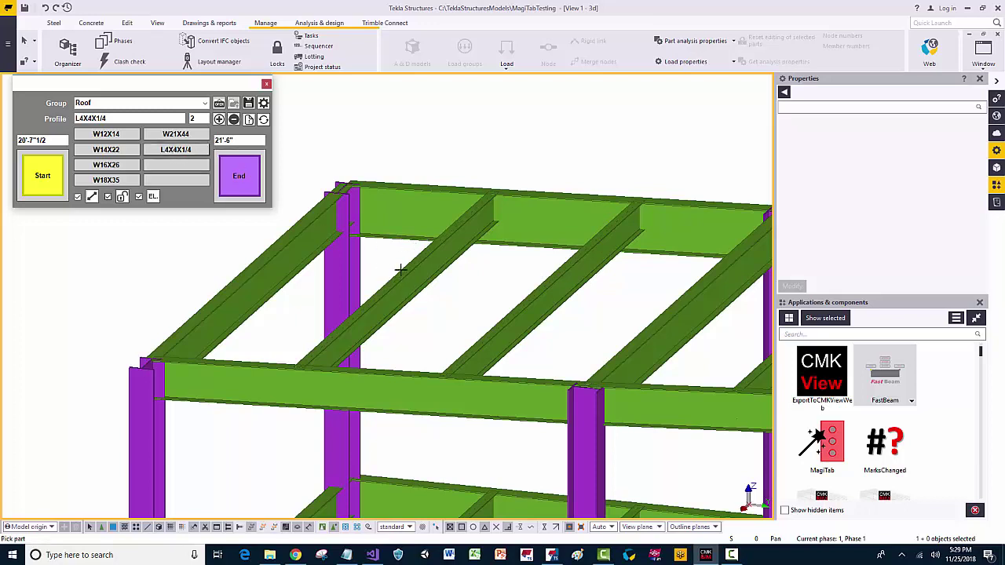
right_click(401, 267)
left_click(422, 378)
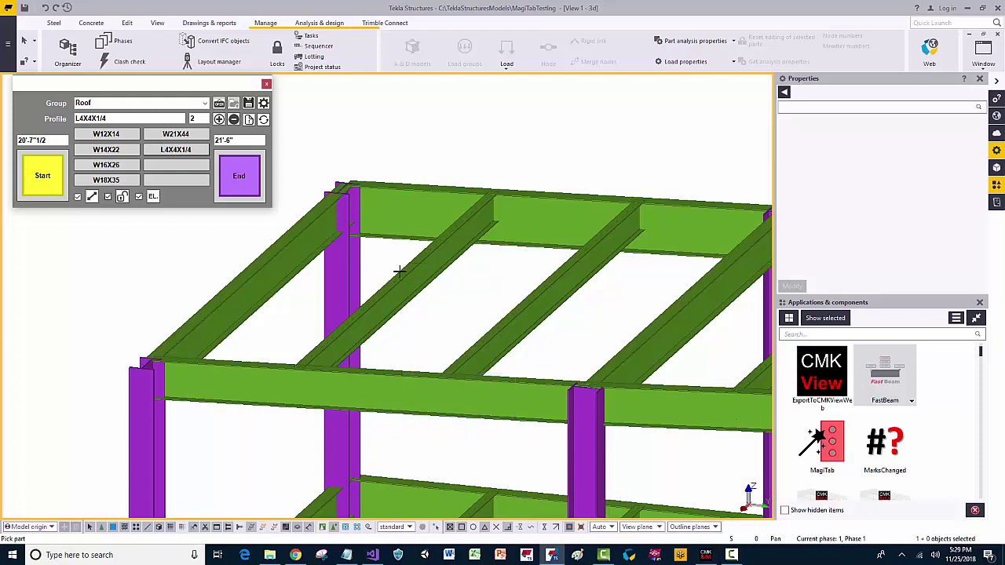
right_click(398, 270)
left_click(412, 276)
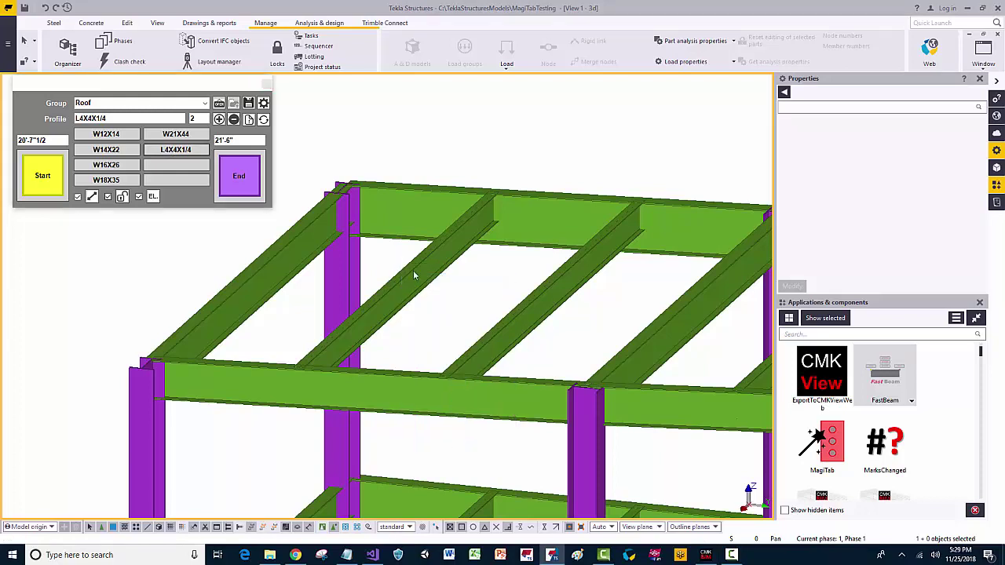
left_click(412, 275)
left_click(440, 312)
- Set the beam count to 1 and place an L4X4X1/4 angle about 5'-0" long between bay A-B's two infill beams, near the grid line 2 edge beam
left_click(195, 118)
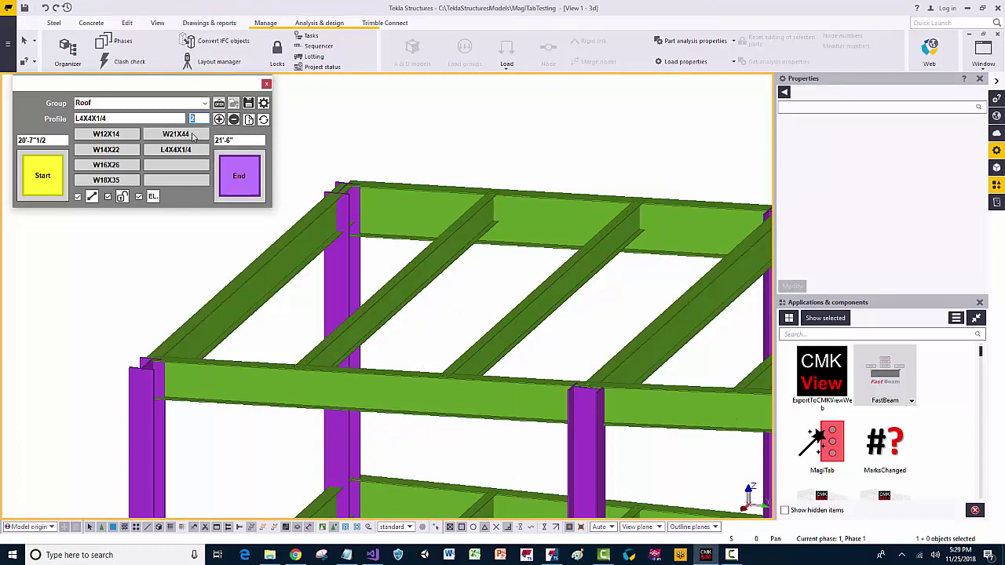
type("1")
left_click(187, 279)
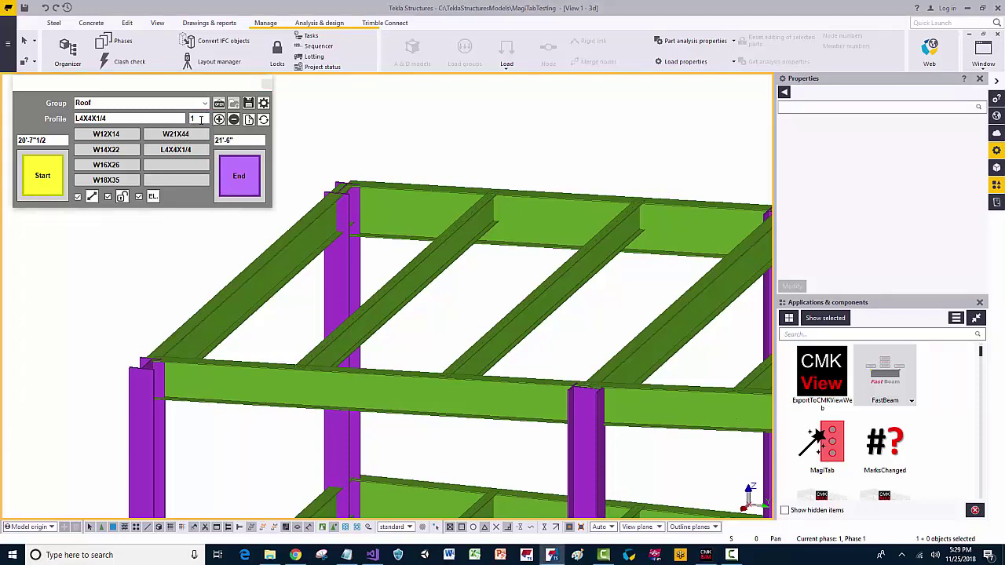
left_click(177, 151)
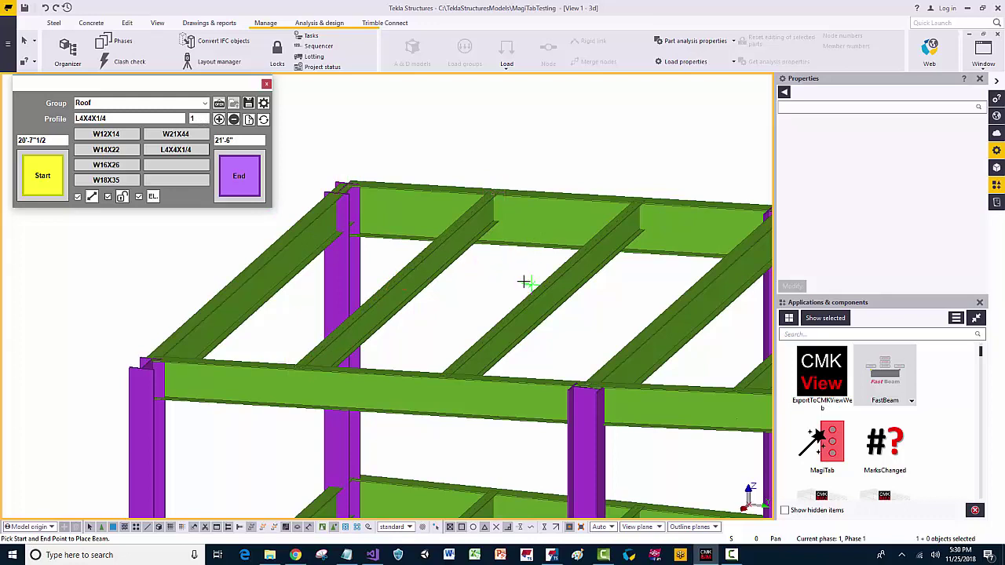
right_click(390, 254)
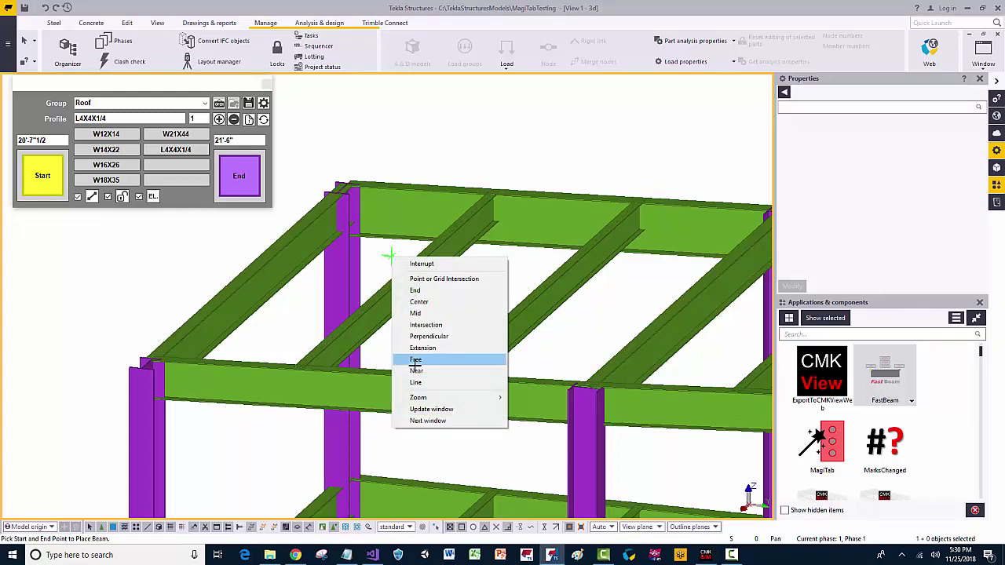
left_click(416, 371)
left_click(428, 249)
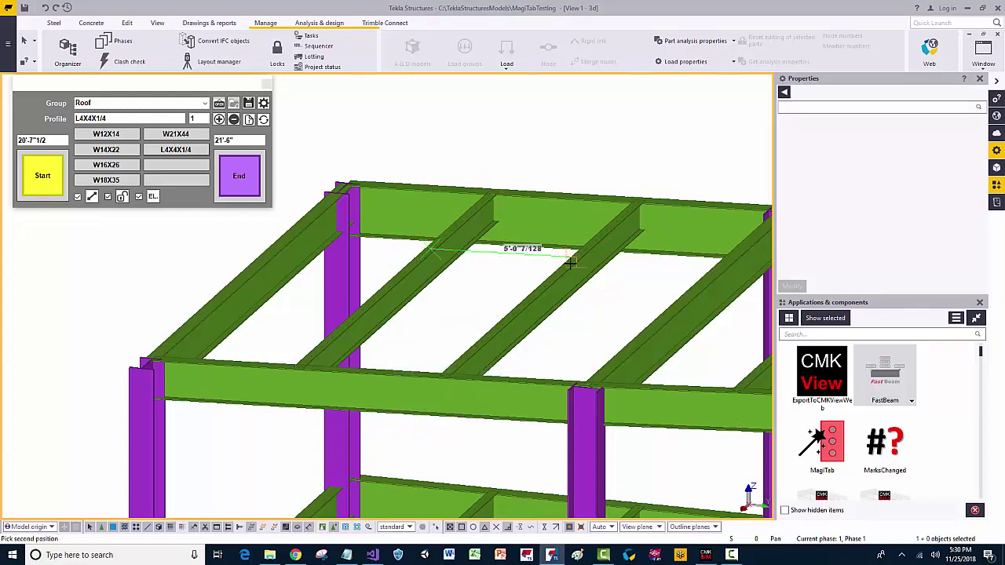
left_click(575, 259)
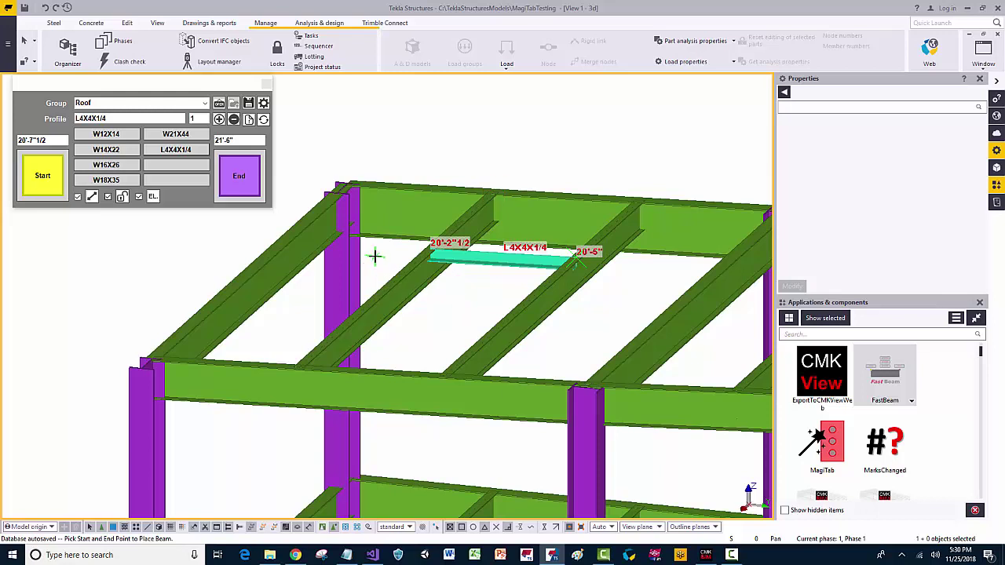
- Place a second L4X4X1/4 angle between the same two infill beams, parallel to the first and closer to grid line 1
right_click(374, 255)
left_click(392, 359)
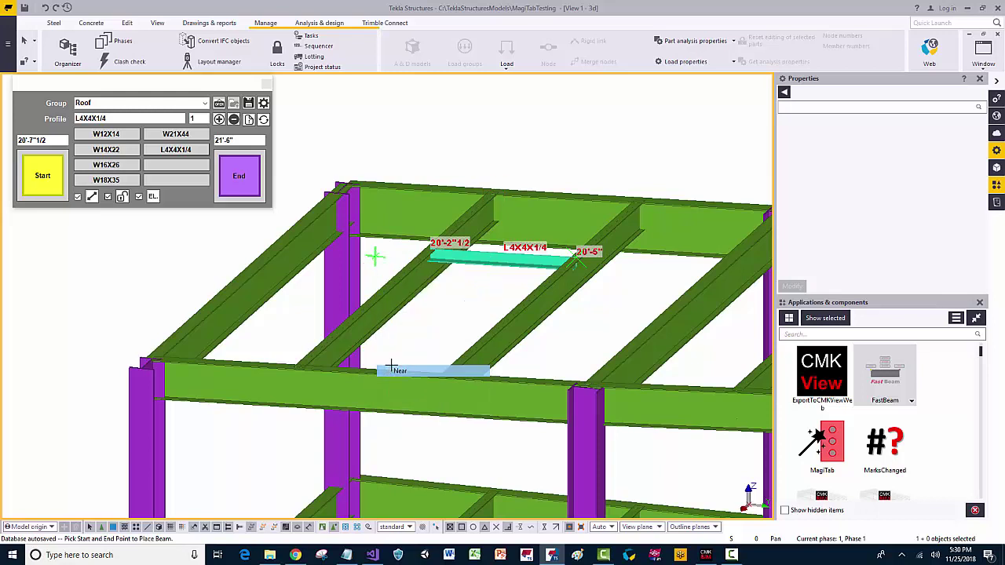
left_click(379, 293)
left_click(522, 304)
right_click(417, 141)
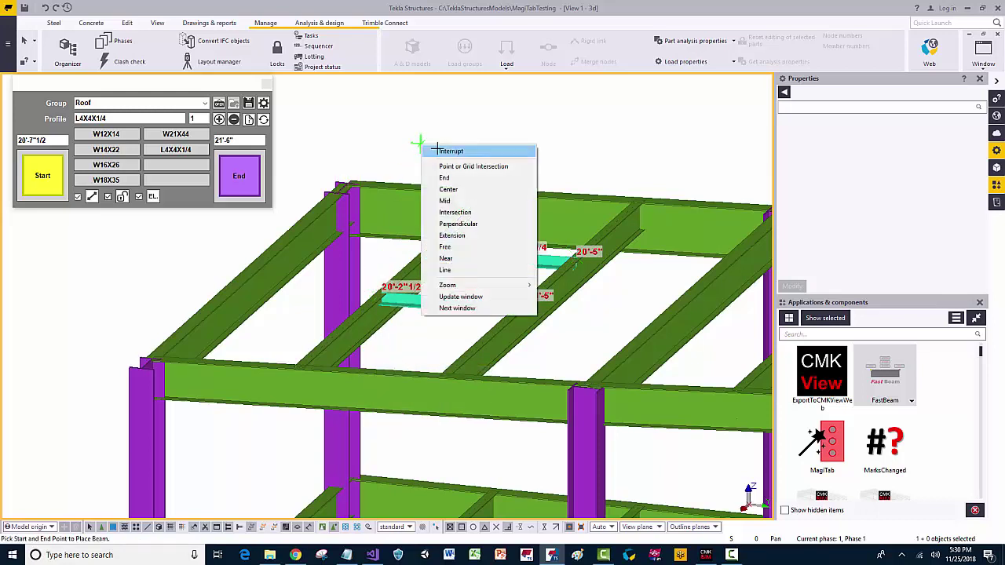
left_click(437, 149)
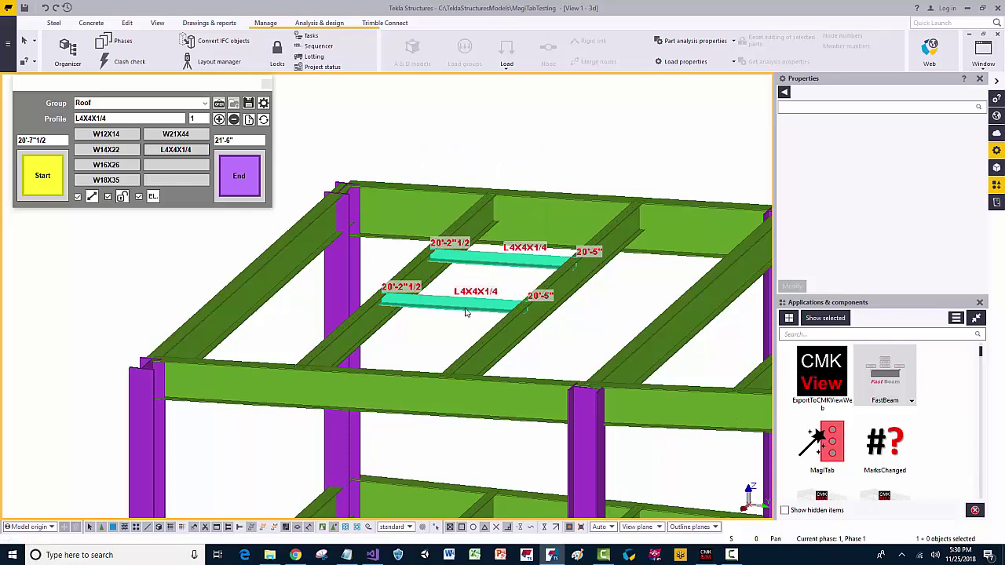
- Set the rotation of both L4X4X1/4 angles to Below
left_click(466, 305)
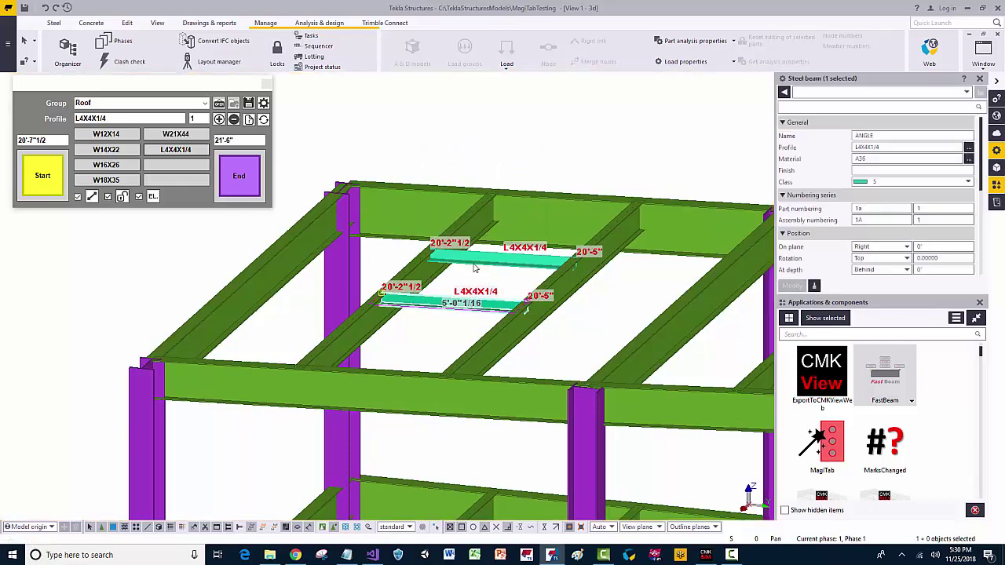
scroll(475, 269, "up", 2)
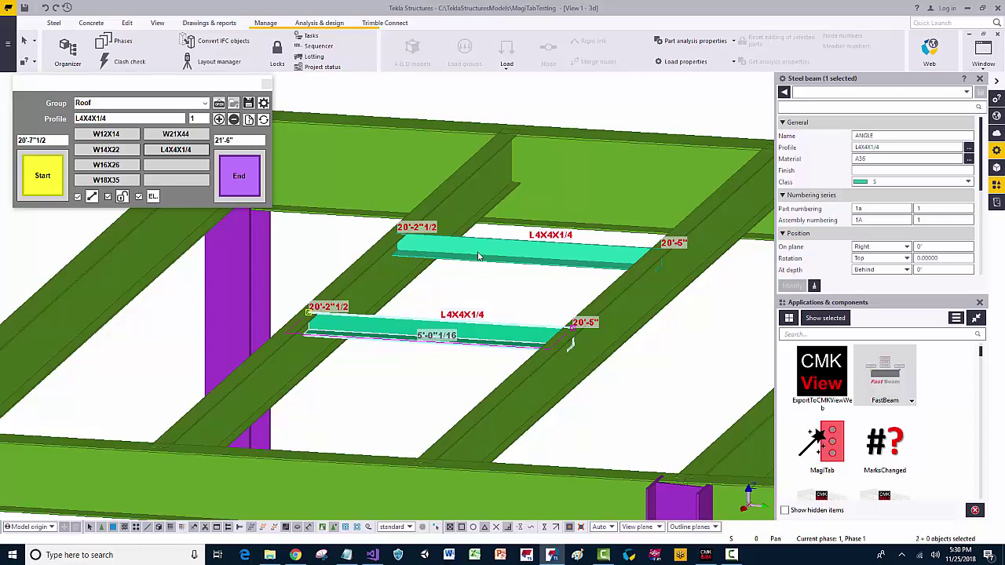
left_click(510, 265, "ctrl")
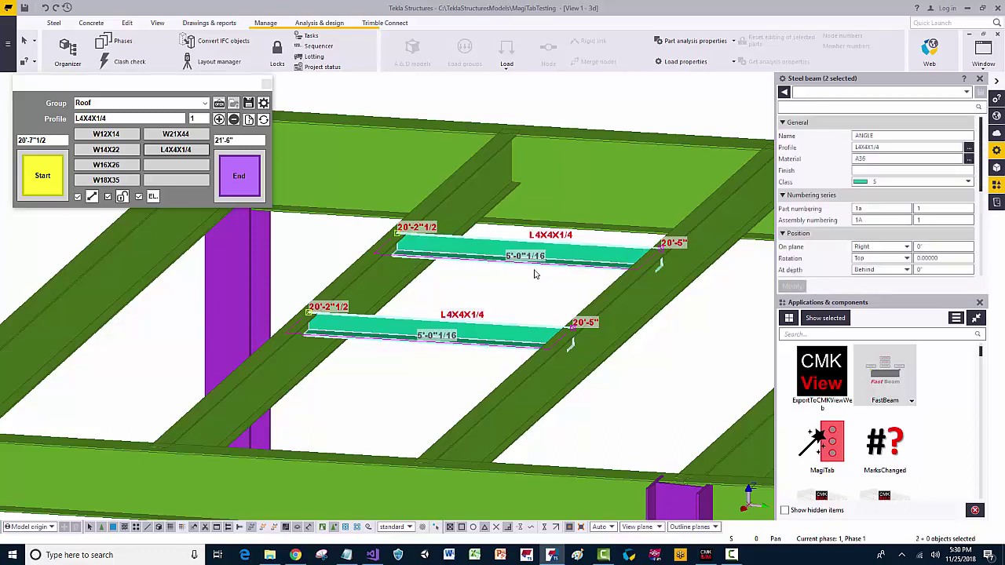
left_click(889, 259)
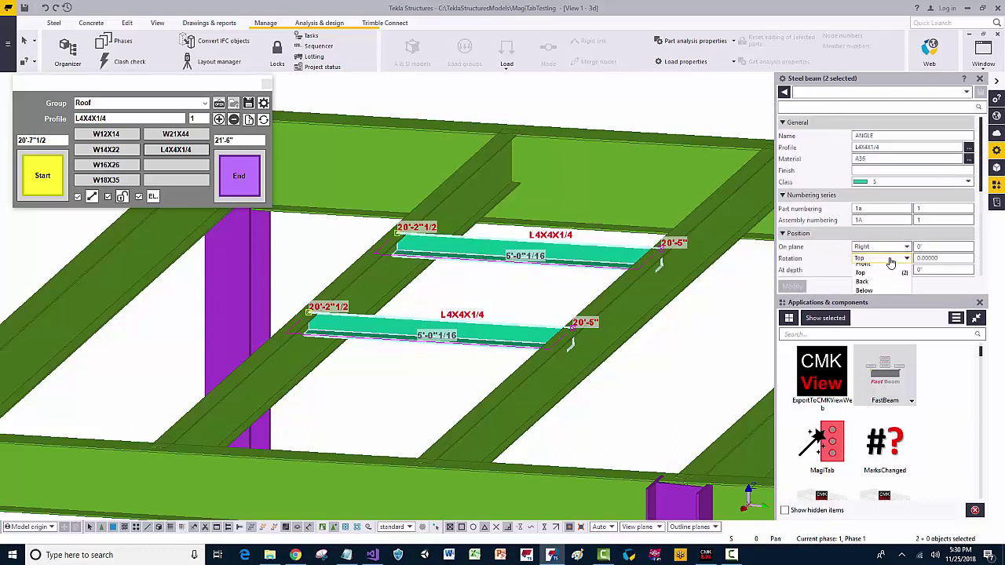
left_click(863, 295)
left_click(792, 287)
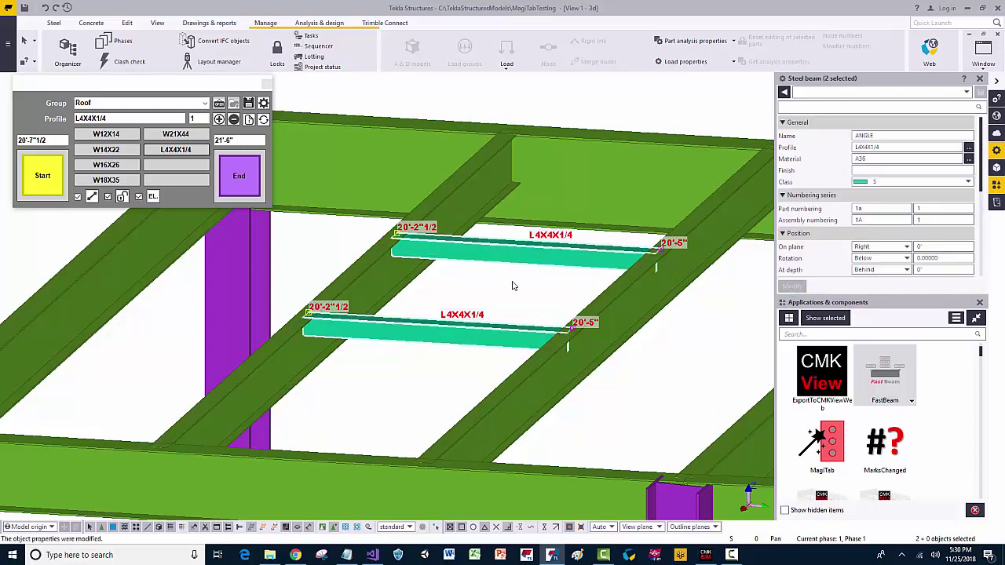
left_click(487, 304)
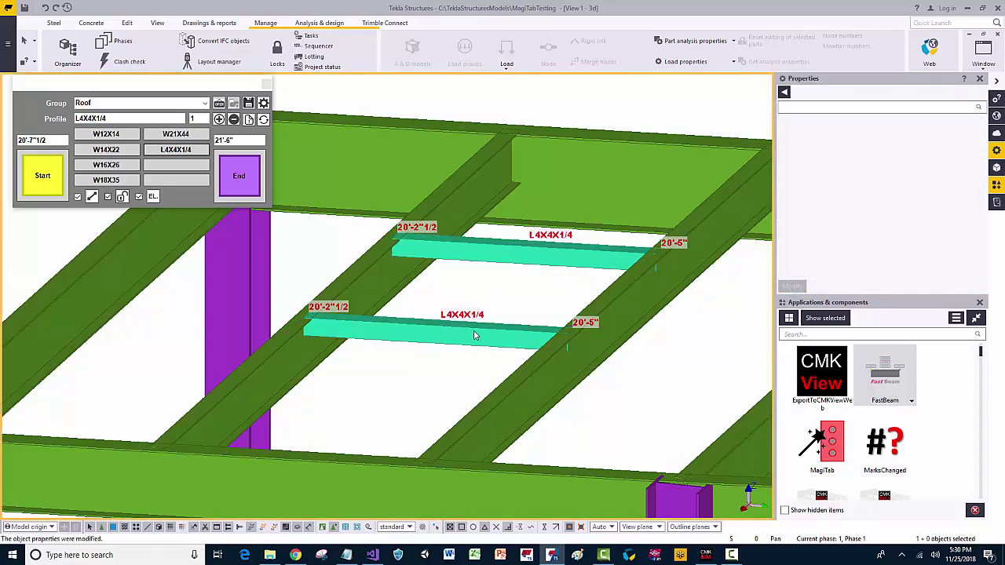
- Set the on-plane position of both L4X4X1/4 angles to Left
left_click(473, 335)
scroll(297, 330, "up", 3)
scroll(375, 316, "down", 3)
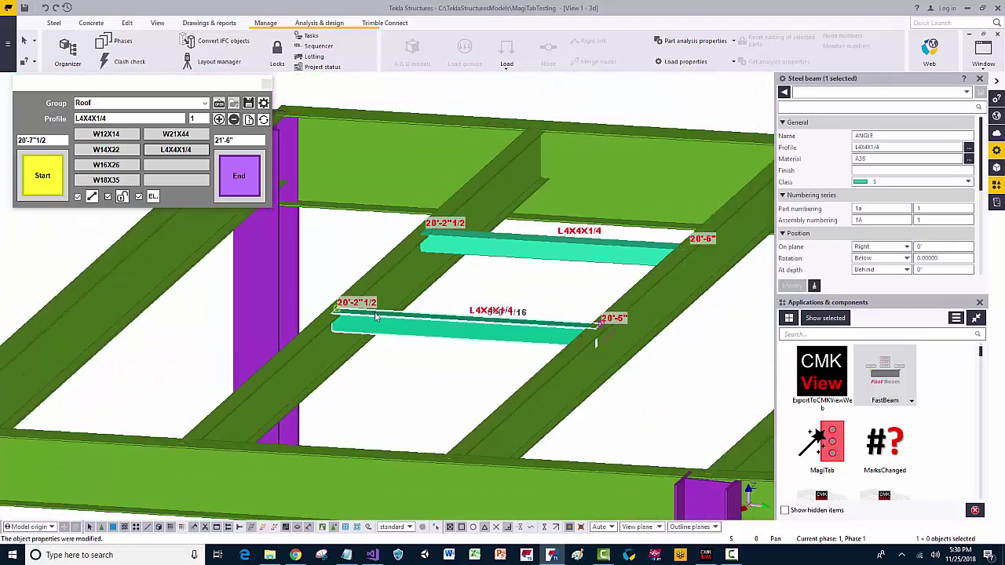
left_click(521, 253, "ctrl")
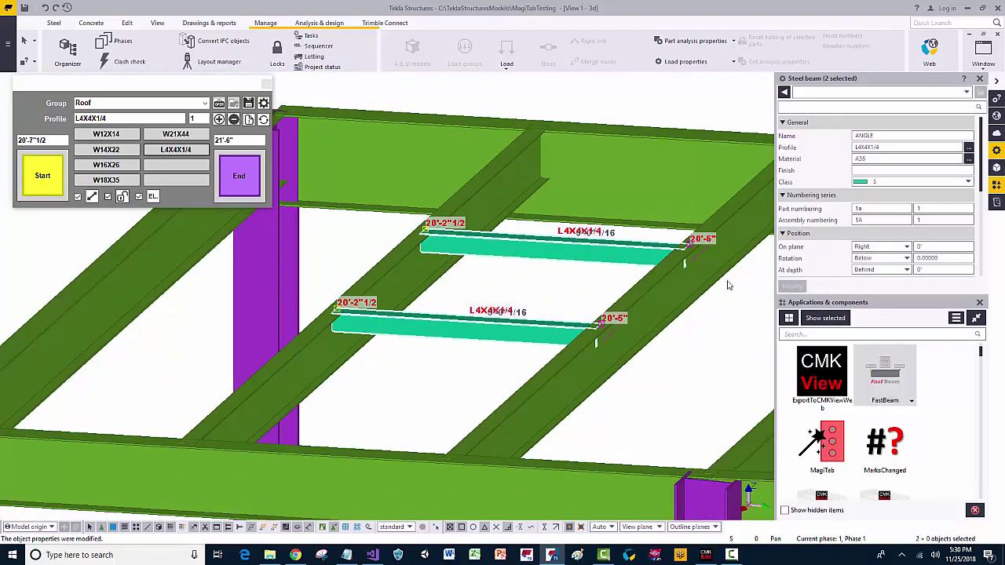
left_click(884, 259)
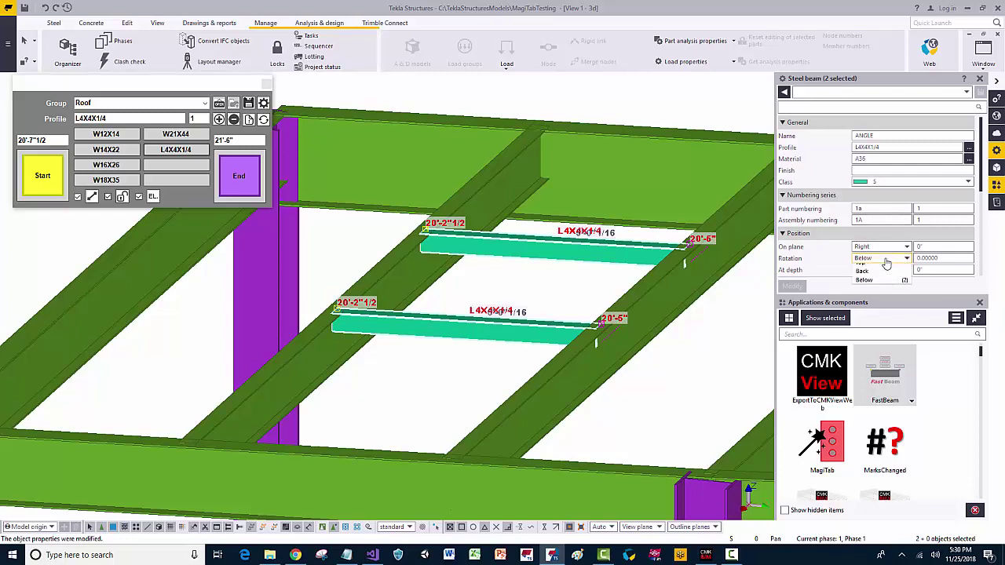
left_click(873, 258)
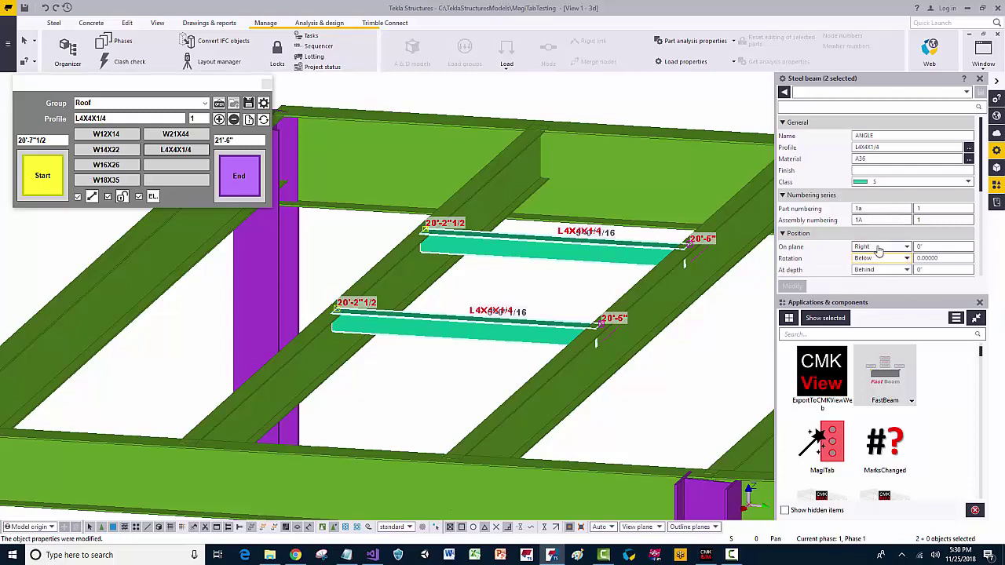
left_click(860, 248)
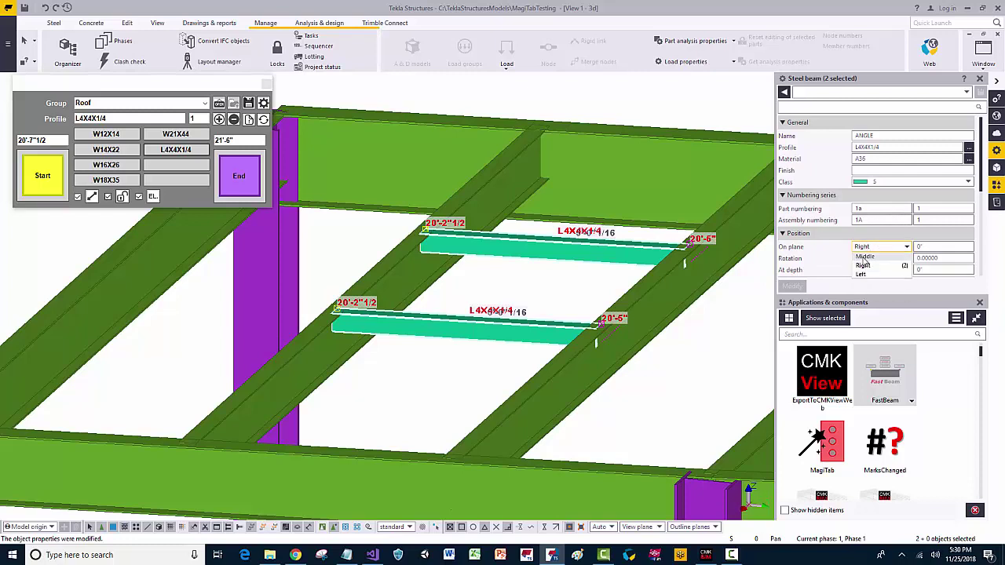
left_click(859, 275)
left_click(795, 287)
left_click(564, 277)
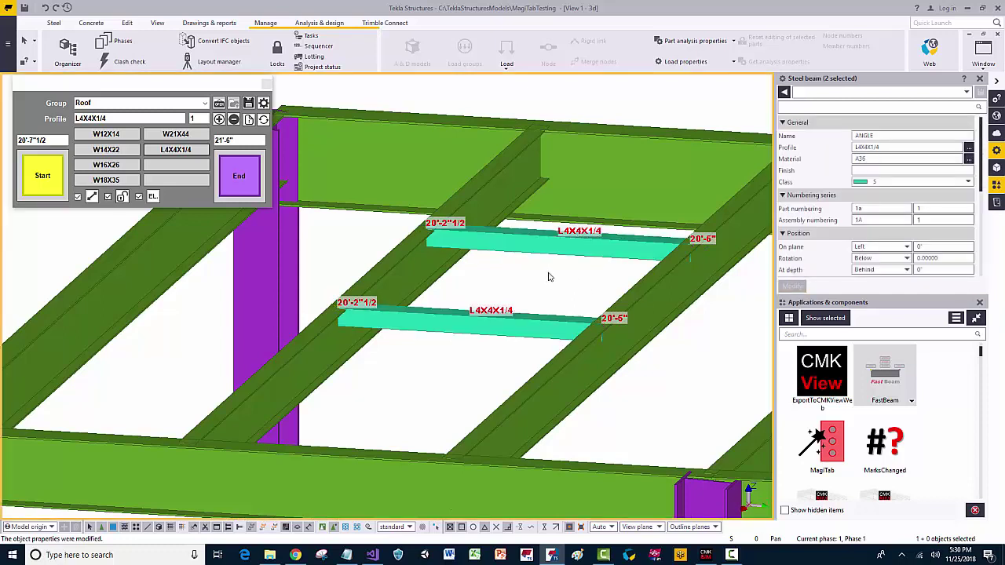
- Swap the start and end of the L4X4X1/4 angle closer to grid line 1
left_click(584, 244)
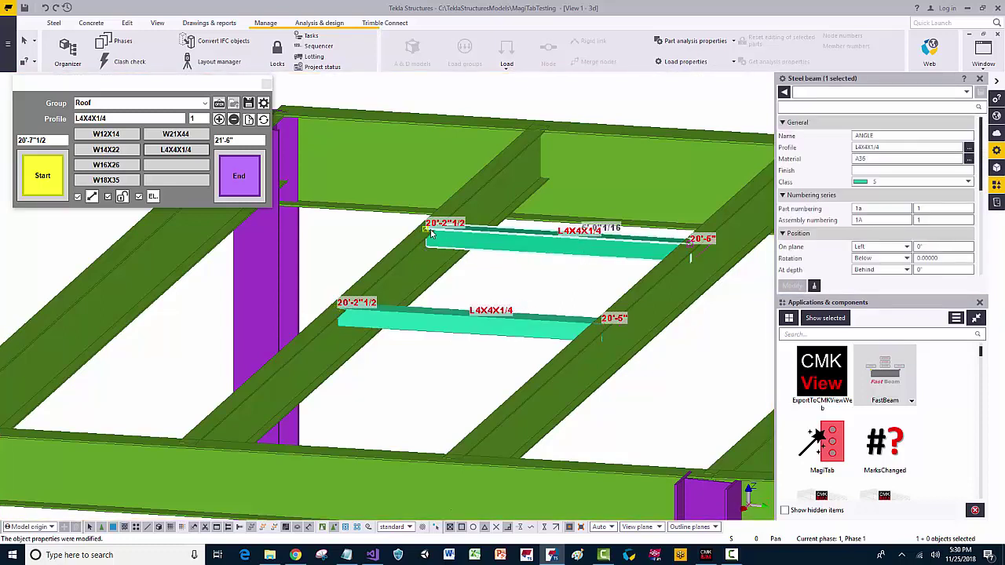
left_click(463, 325)
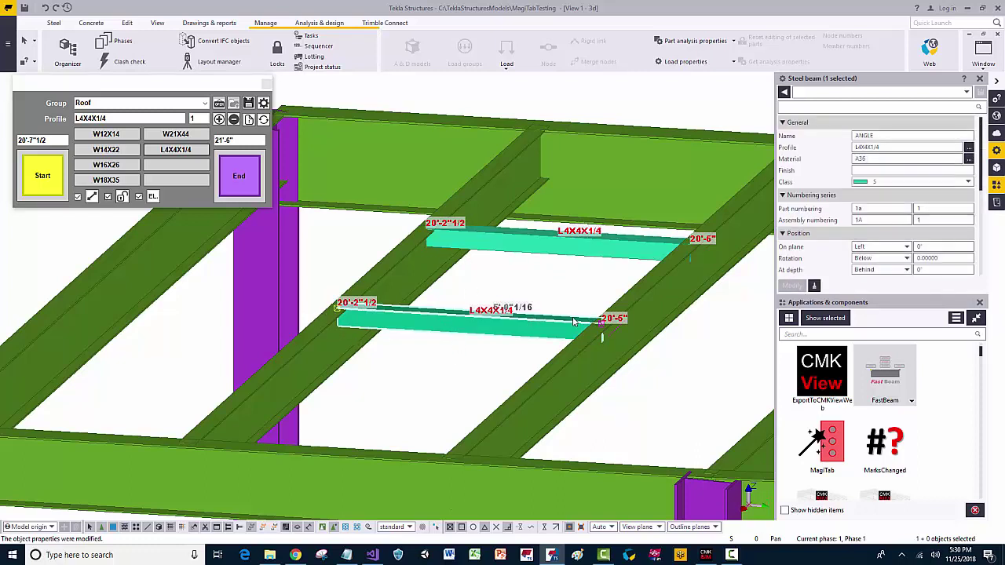
middle_click_drag(506, 300, 484, 303)
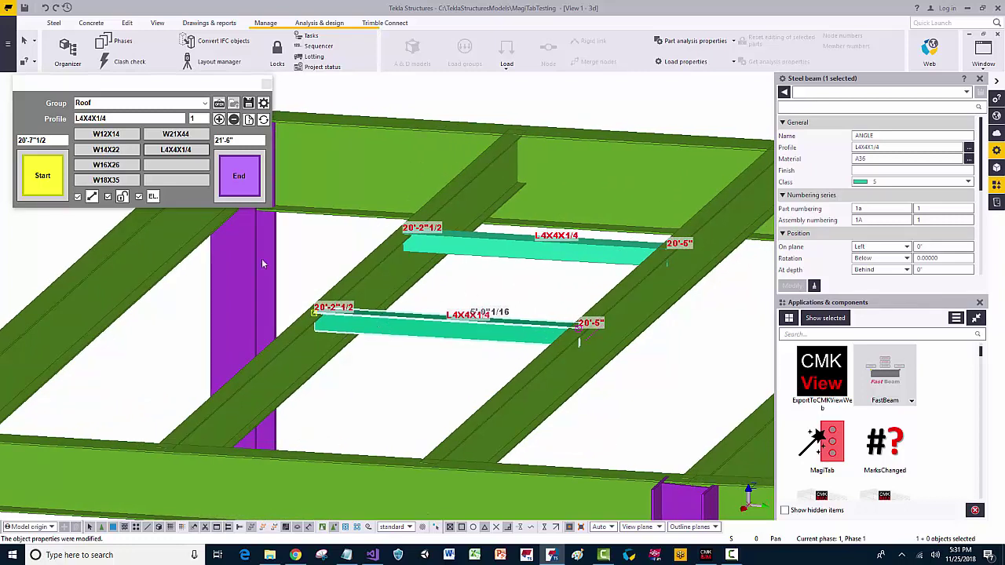
left_click(263, 119)
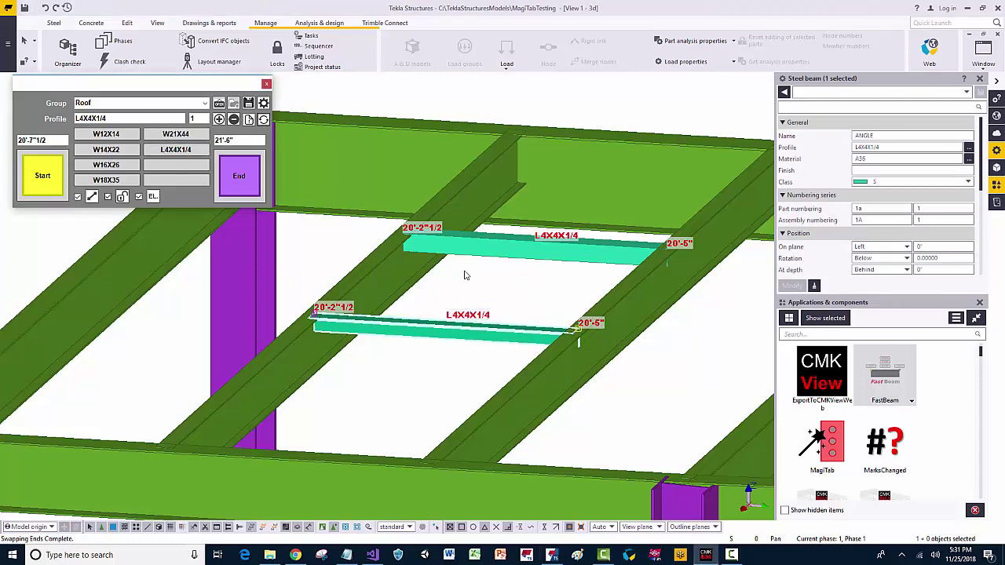
left_click(465, 302)
left_click(492, 330)
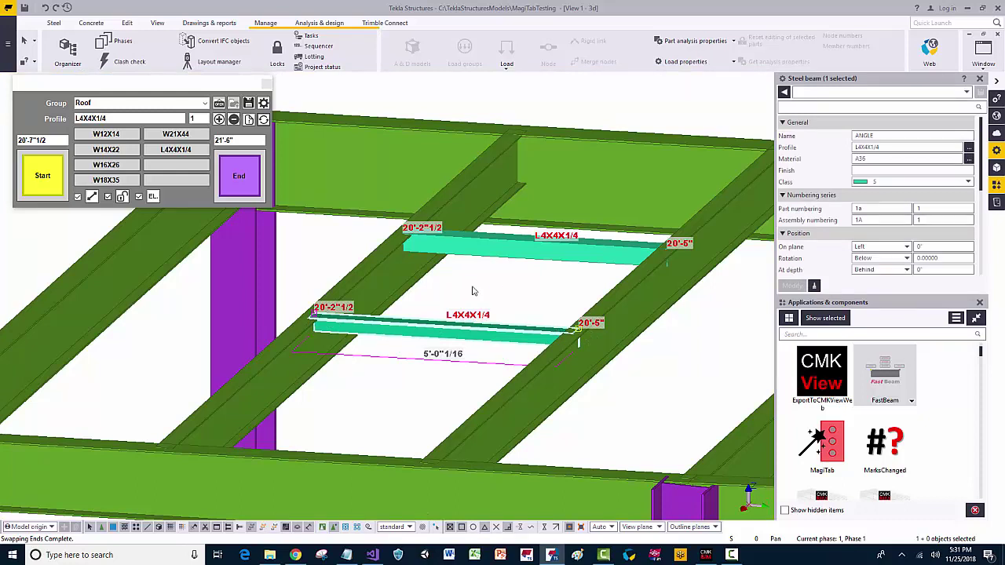
left_click(474, 291)
scroll(480, 295, "down", 1)
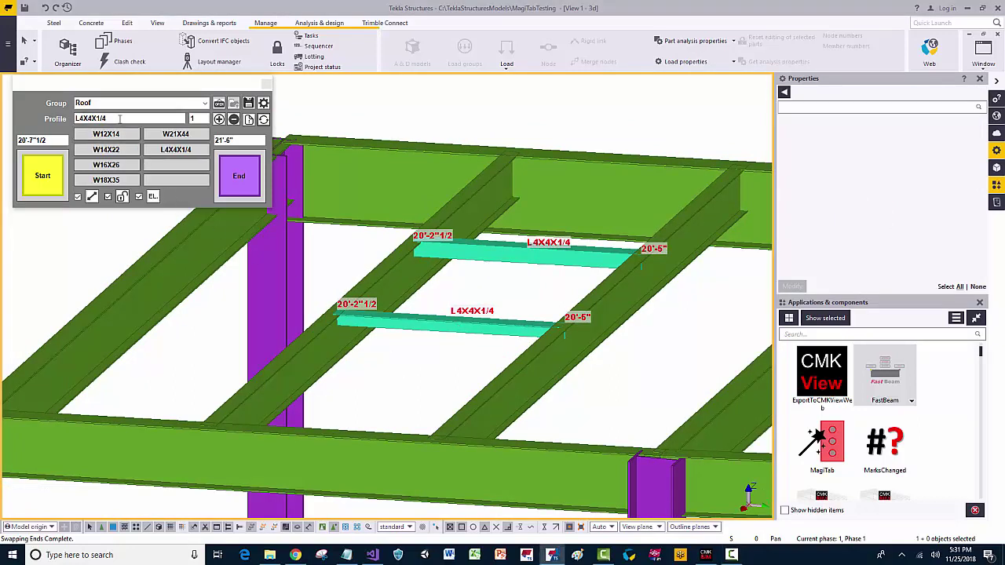
- Add the profile C8X11.5 to the Roof group's profile choices
left_click(92, 116)
double_click(92, 116)
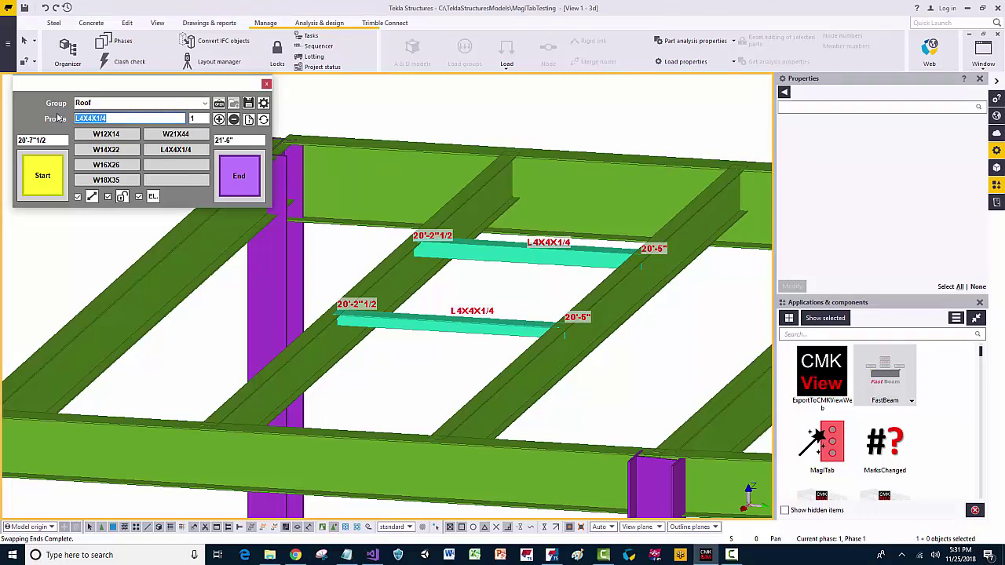
type("C8X11.5")
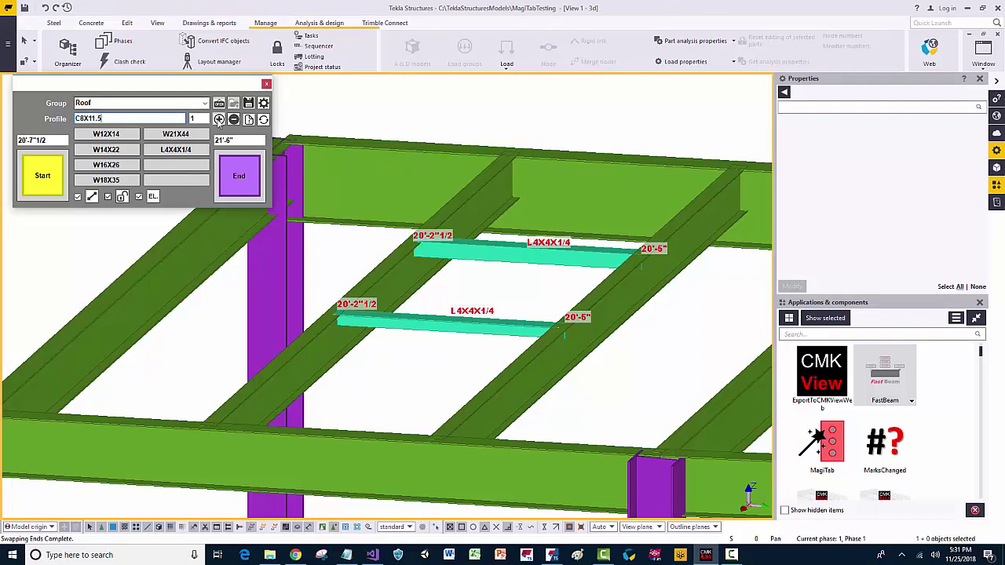
left_click(219, 119)
- Change both L4X4X1/4 angles between the infill beams to C8X11.5 channels
left_click(495, 323)
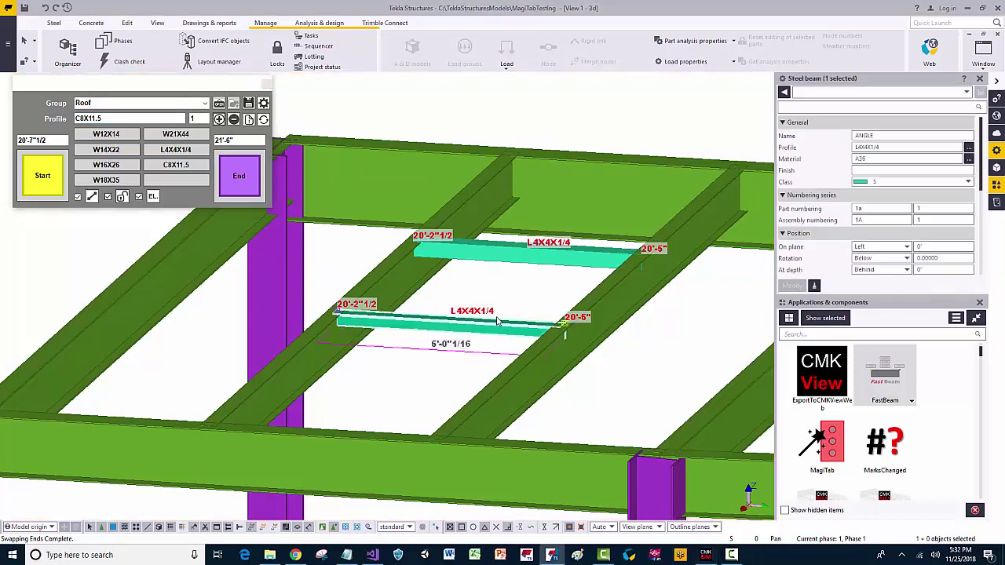
left_click(454, 263, "ctrl")
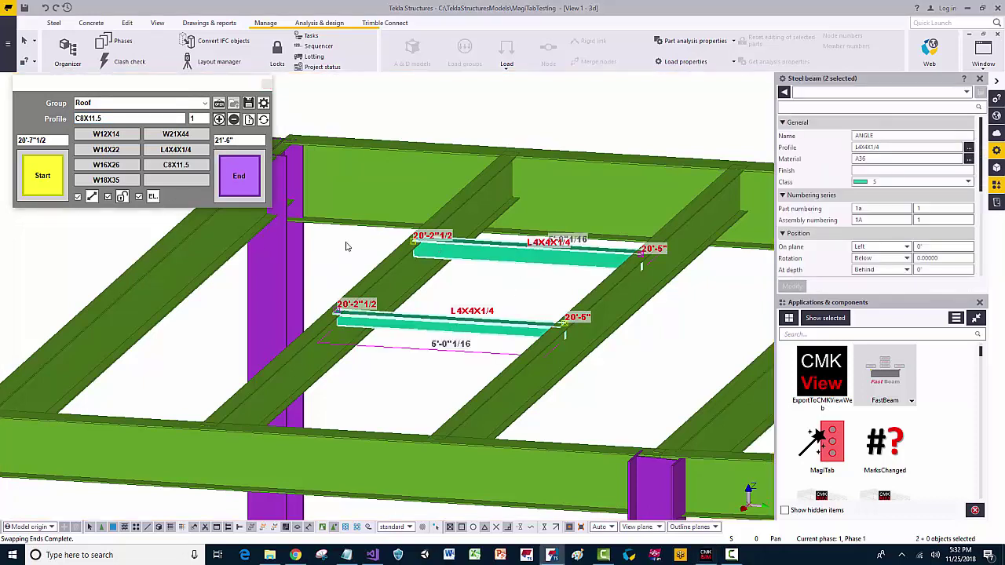
left_click(179, 168)
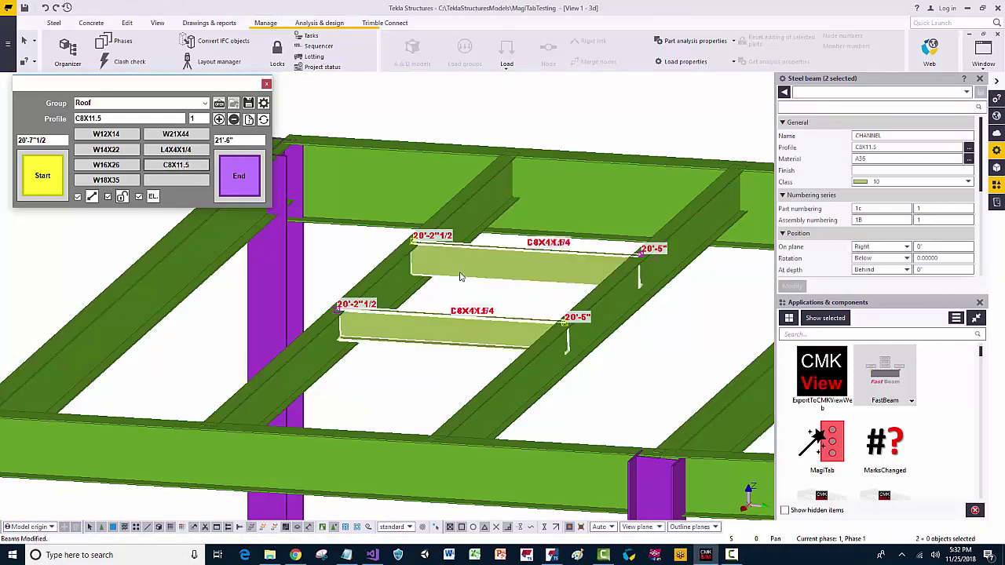
- Examine the orientation and beam properties of each of the two C8X11.5 channels
left_click(475, 303)
left_click(482, 328)
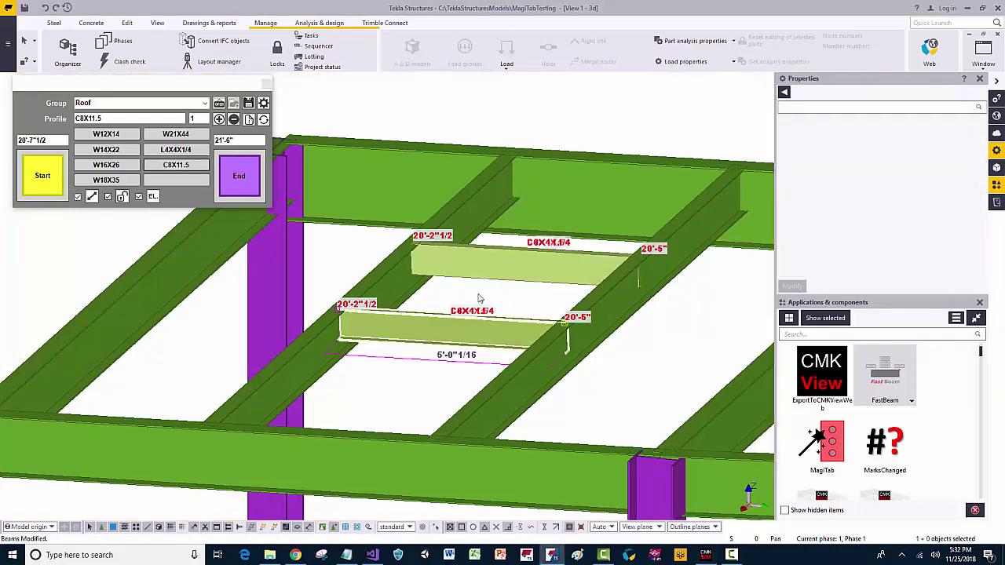
scroll(475, 283, "up", 2)
left_click(495, 264)
middle_click_drag(532, 249, 525, 246)
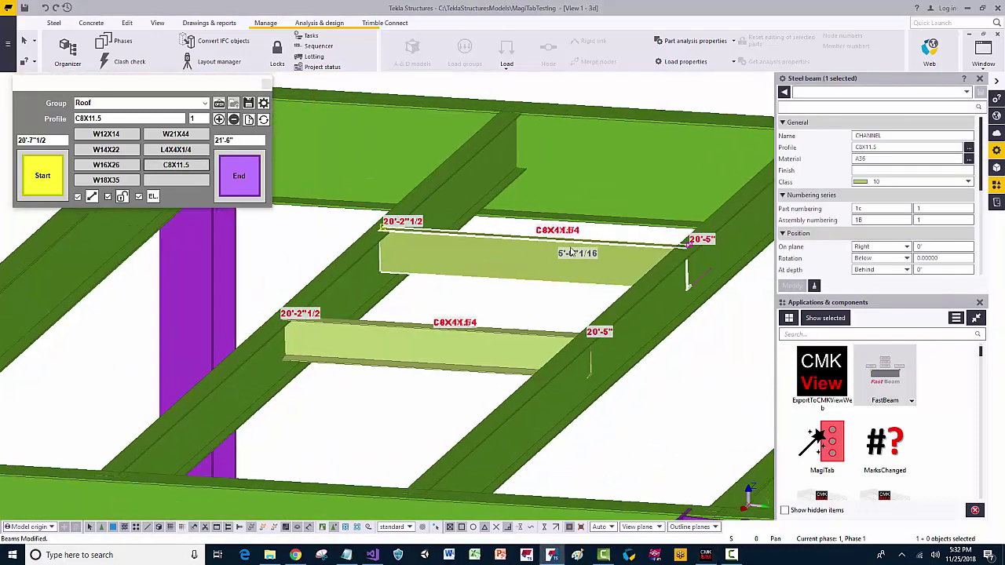
left_click(421, 347)
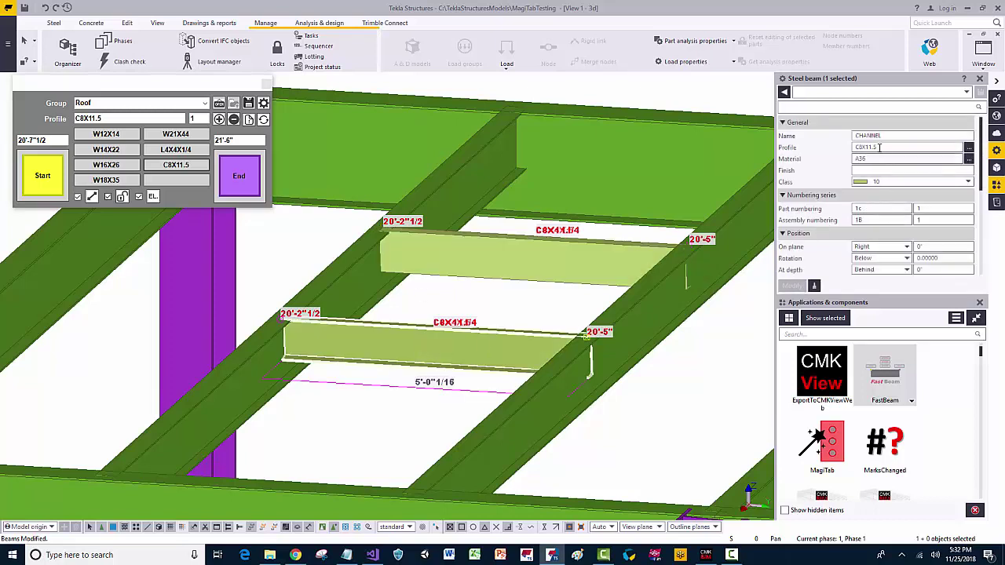
left_click(518, 310)
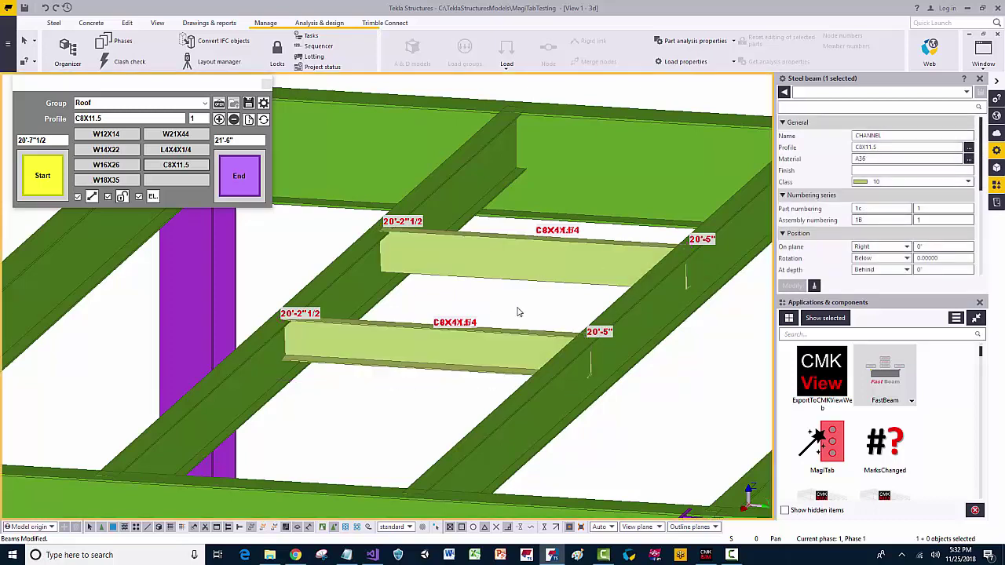
scroll(494, 314, "down", 2)
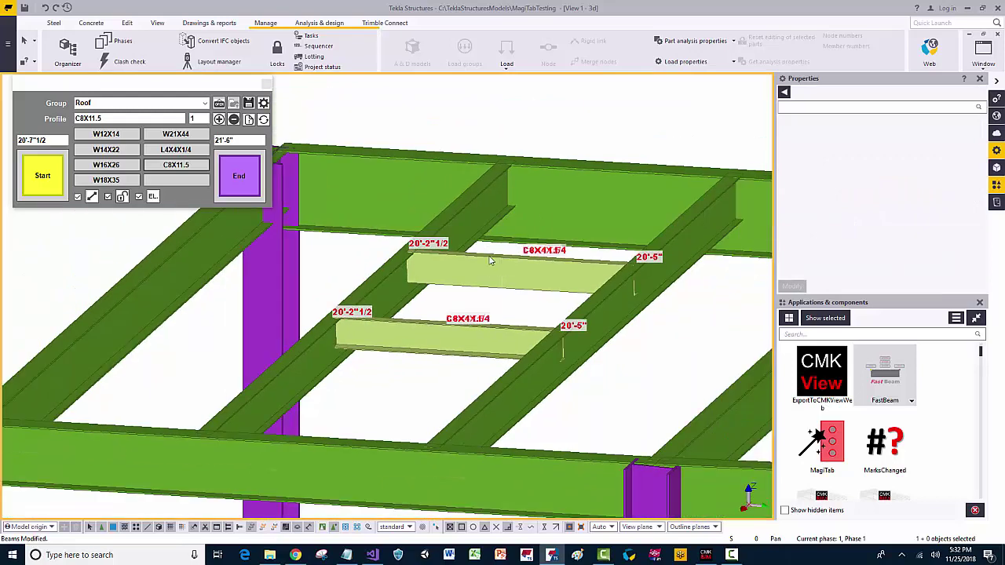
scroll(496, 259, "down", 2)
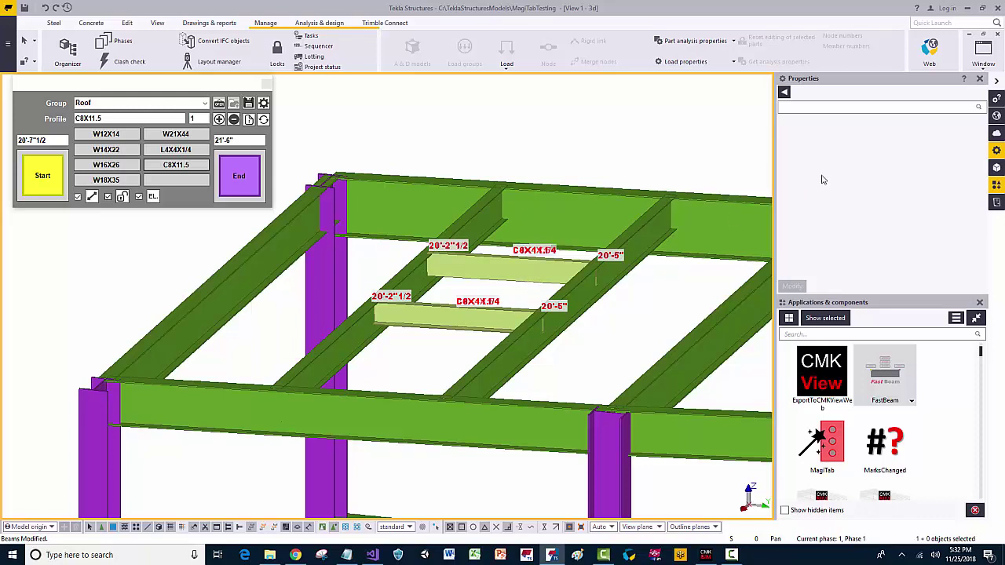
- Check the numbering properties of the channel farther from the front roof beam against the channel defaults in the profile settings
left_click(483, 267)
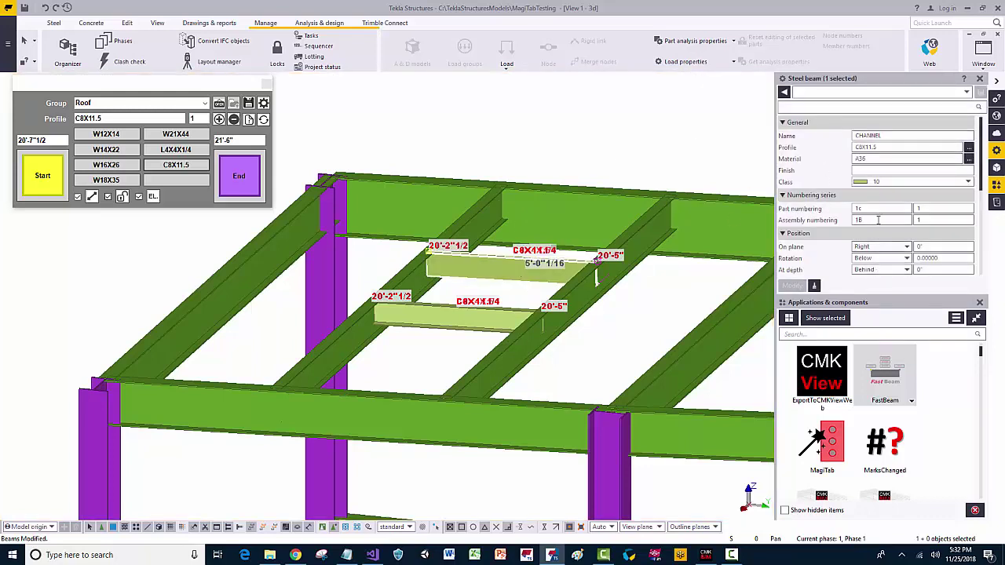
left_click(492, 142)
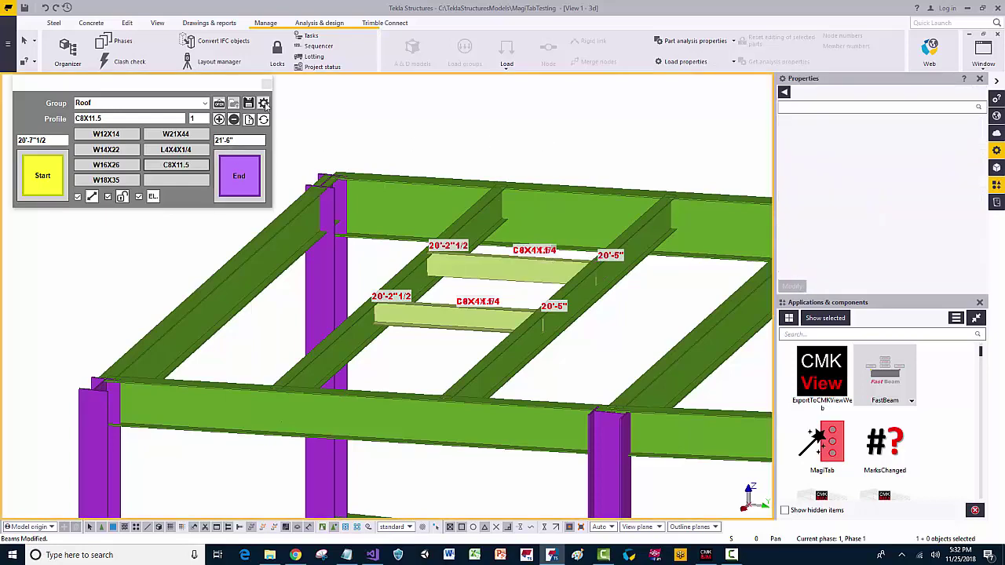
left_click(264, 104)
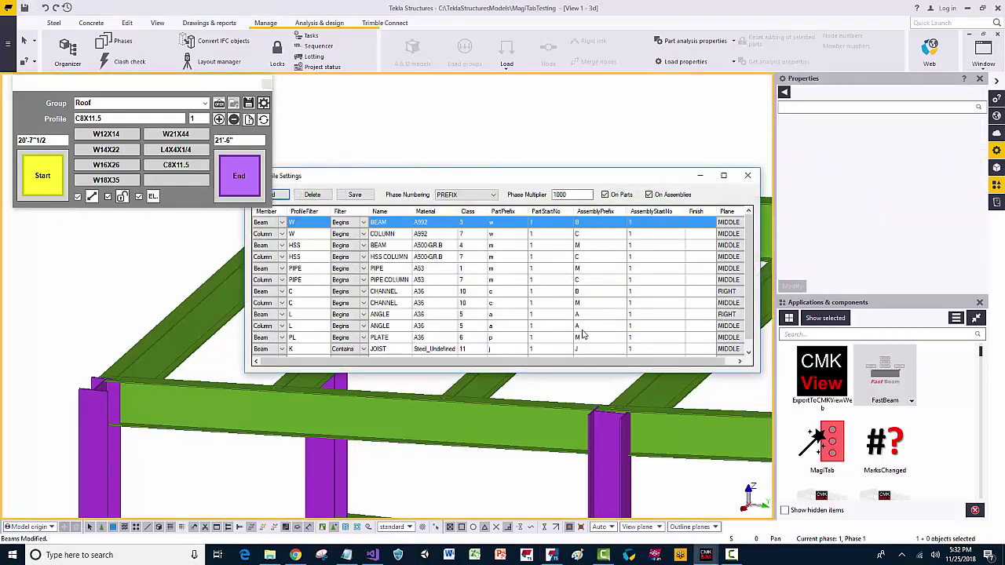
left_click(747, 175)
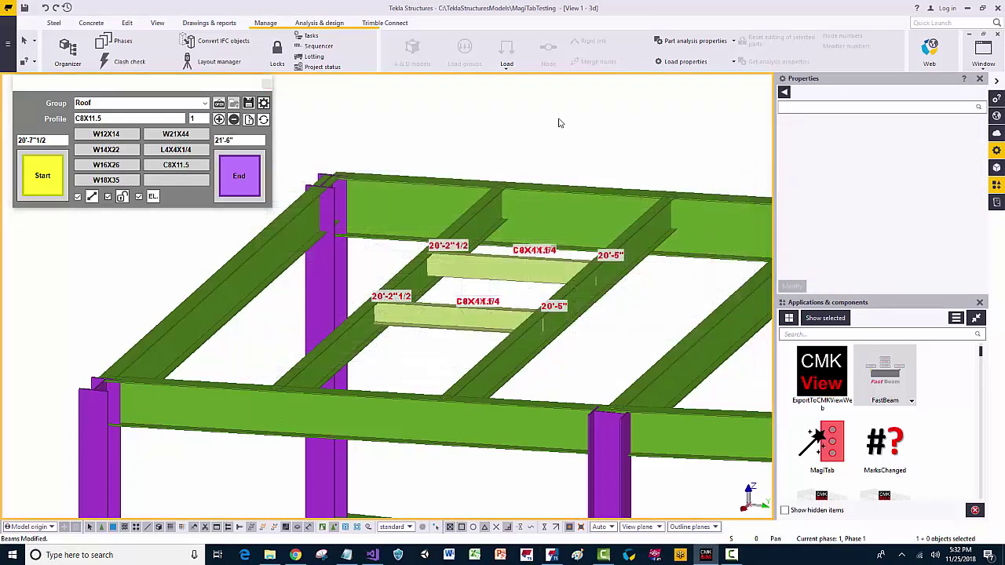